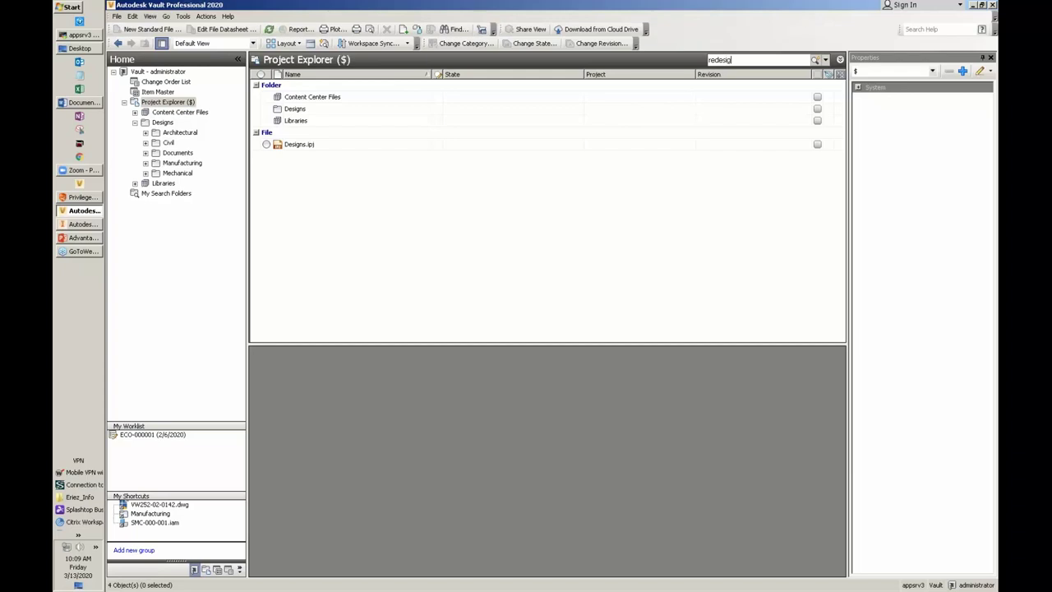
# Step: Search the vault for "redesign" and view the previews of VW252-02-0500-N.dwg and VW252-02-0142.dwg in an enlarged preview pane
pyautogui.press('Return')
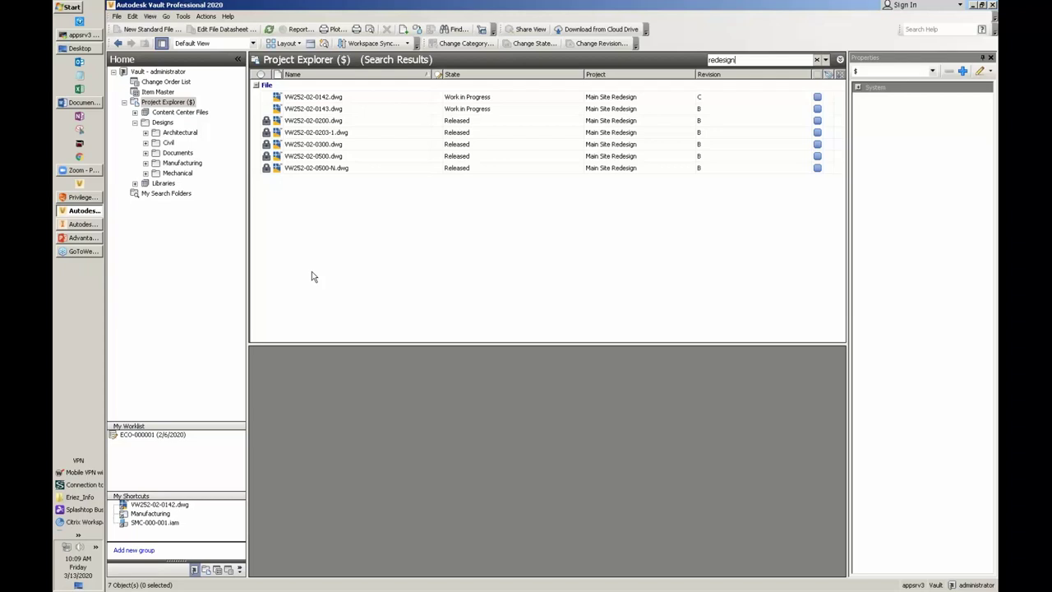
pyautogui.click(348, 167)
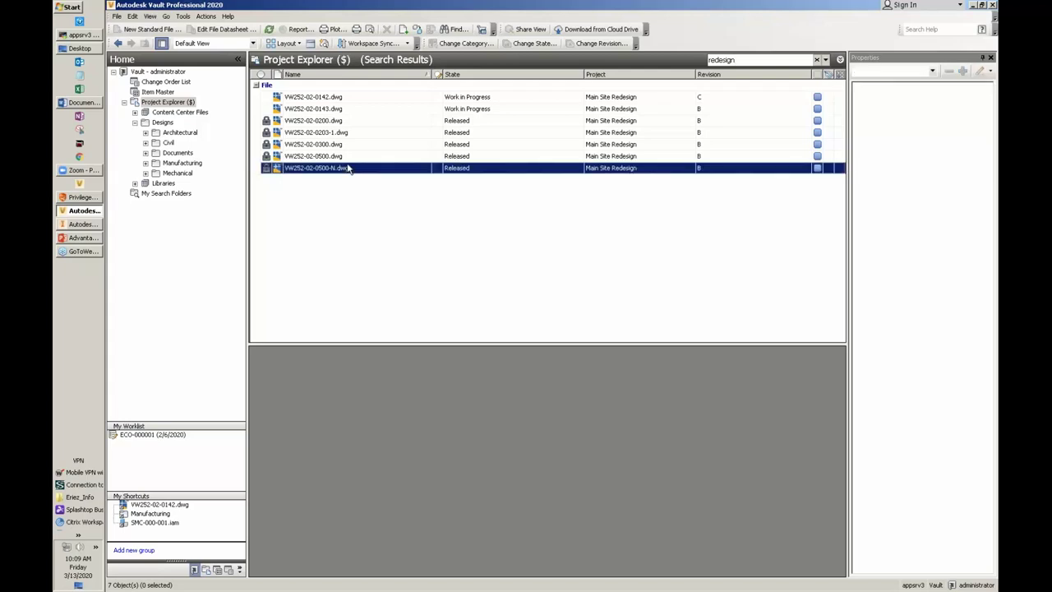
pyautogui.click(403, 355)
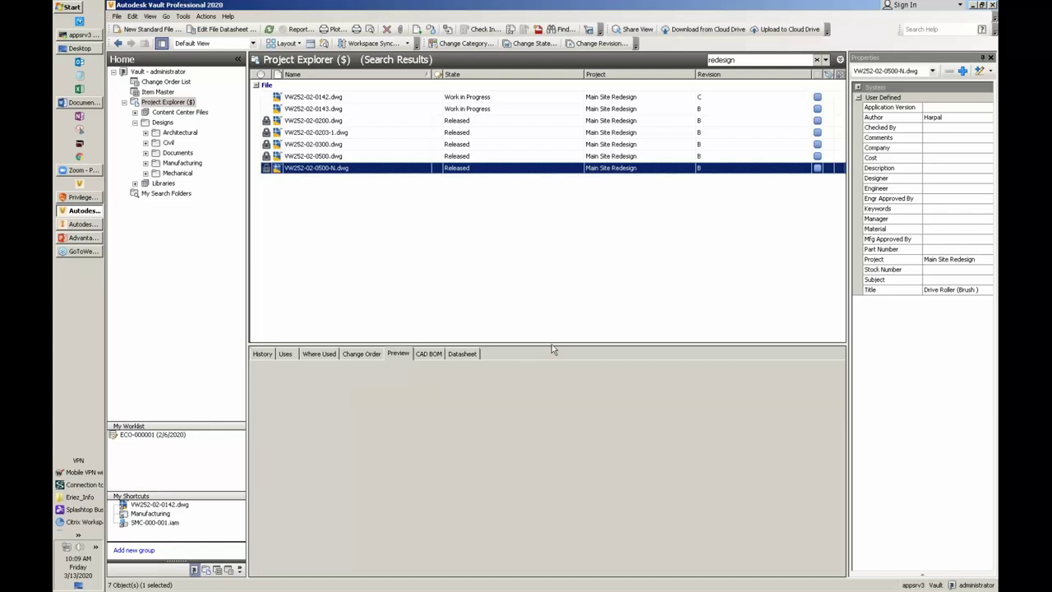
pyautogui.moveTo(552, 345); pyautogui.dragTo(563, 229)
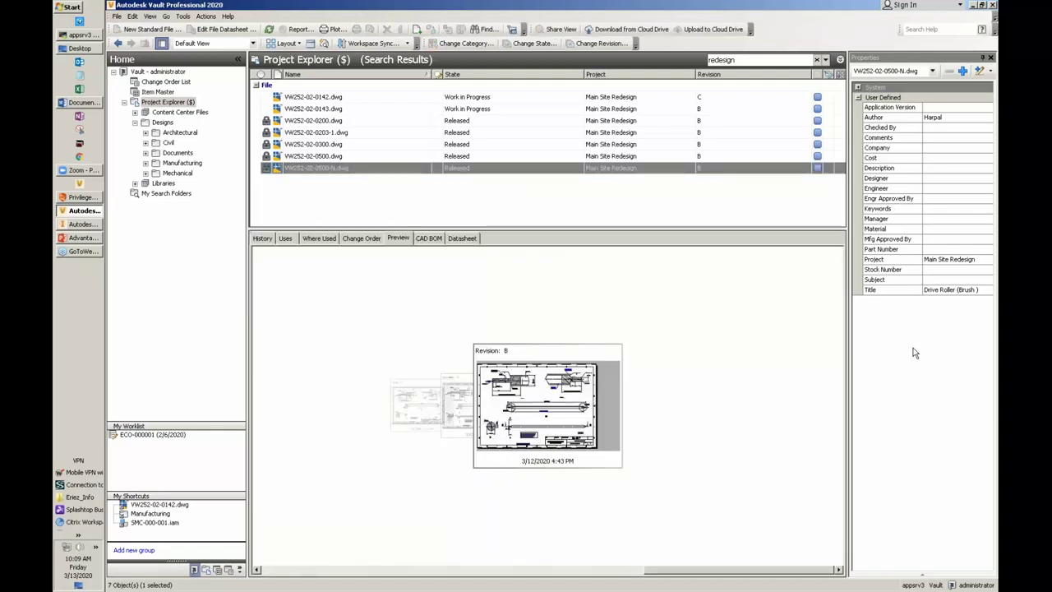
pyautogui.click(500, 97)
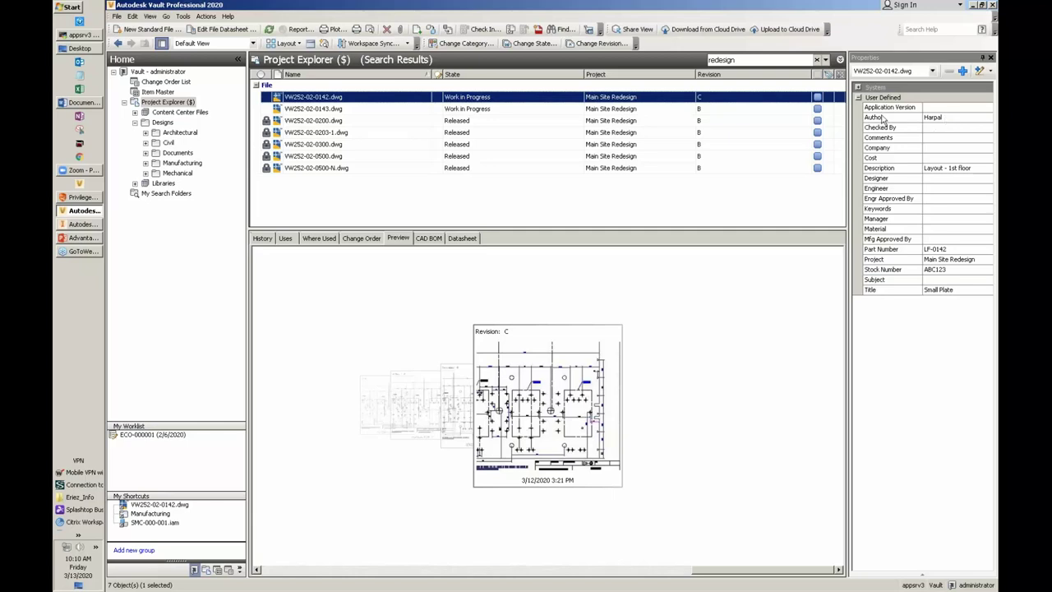
pyautogui.click(825, 61)
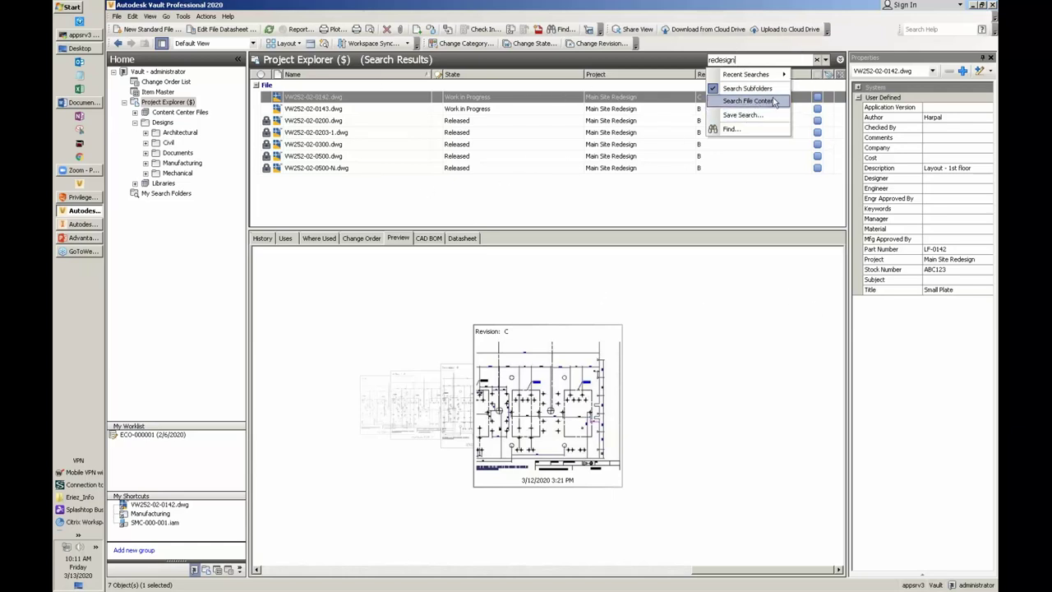
pyautogui.click(705, 15)
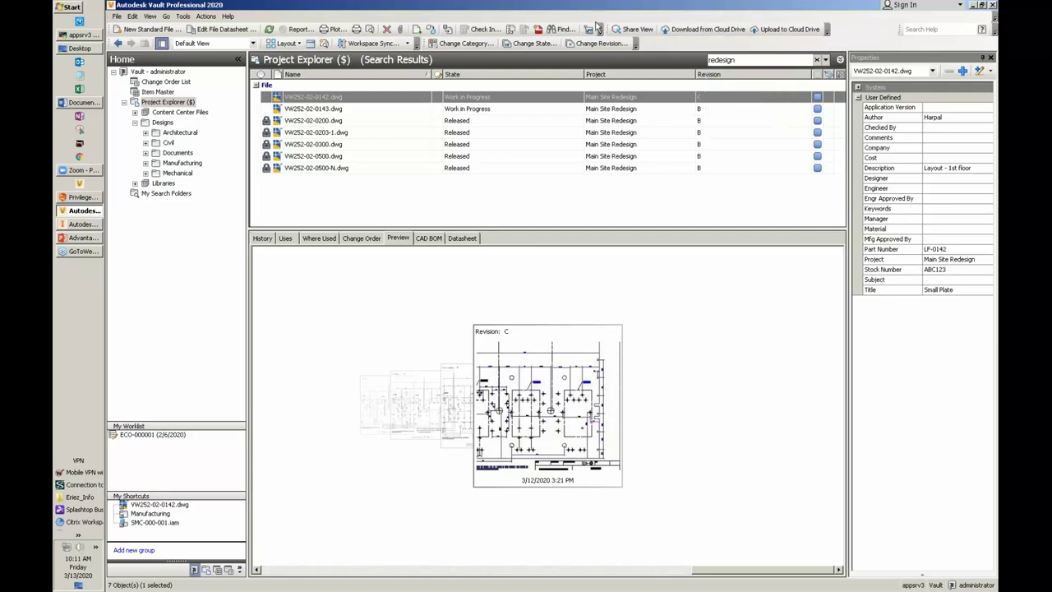
# Step: Run an advanced Find for items whose Project property contains "main site"
pyautogui.click(553, 33)
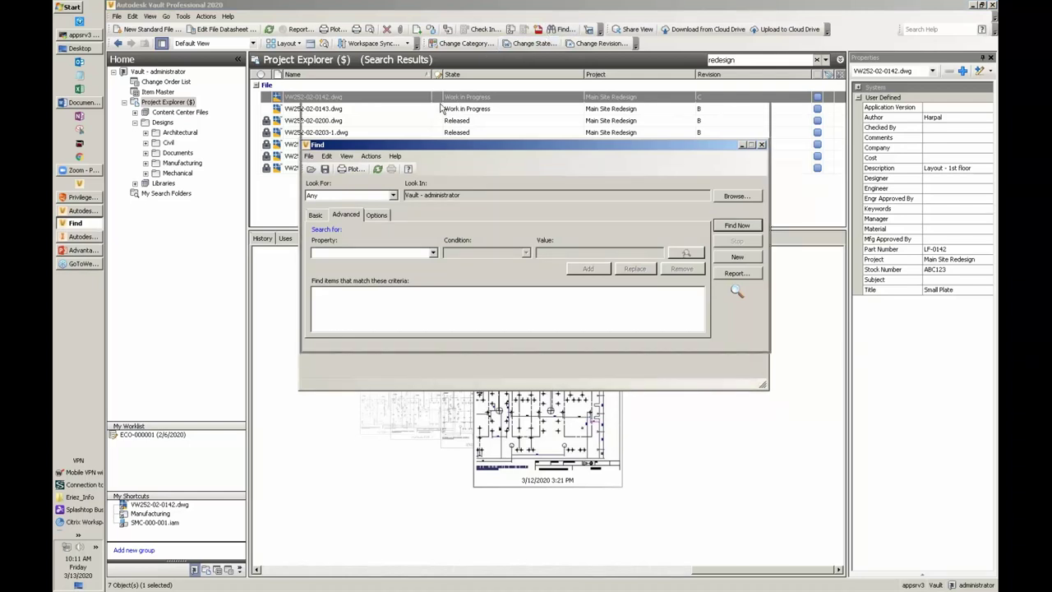
pyautogui.moveTo(440, 148); pyautogui.dragTo(440, 105)
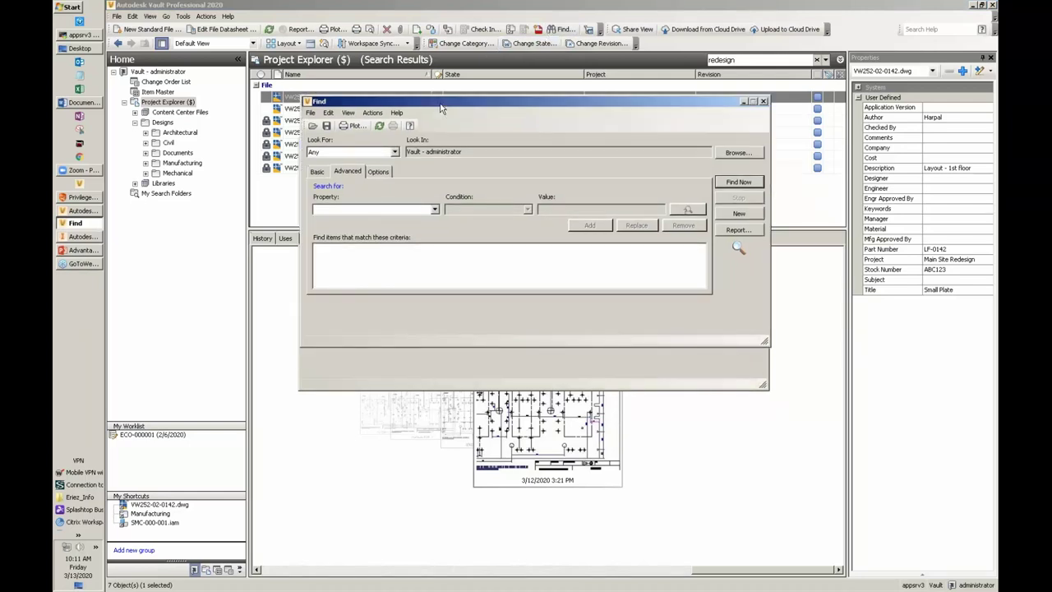
pyautogui.click(435, 210)
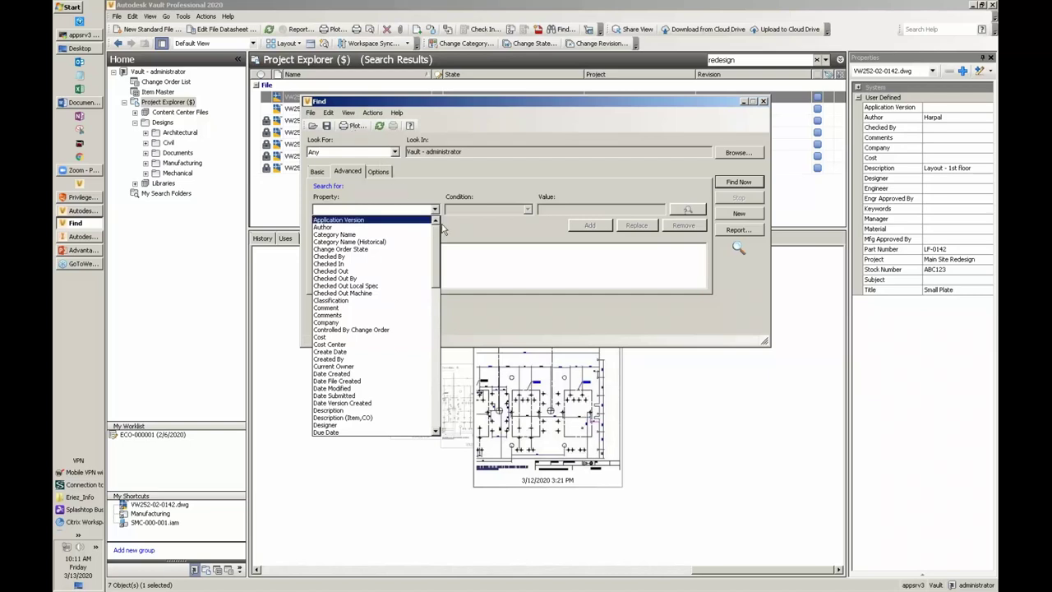
pyautogui.moveTo(438, 237); pyautogui.dragTo(436, 353)
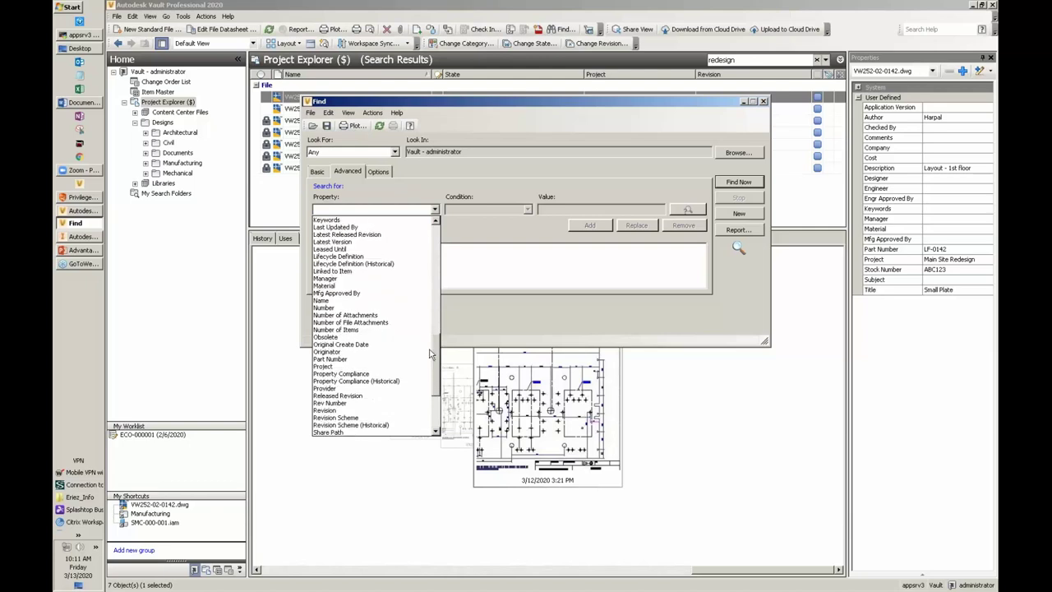
pyautogui.click(364, 367)
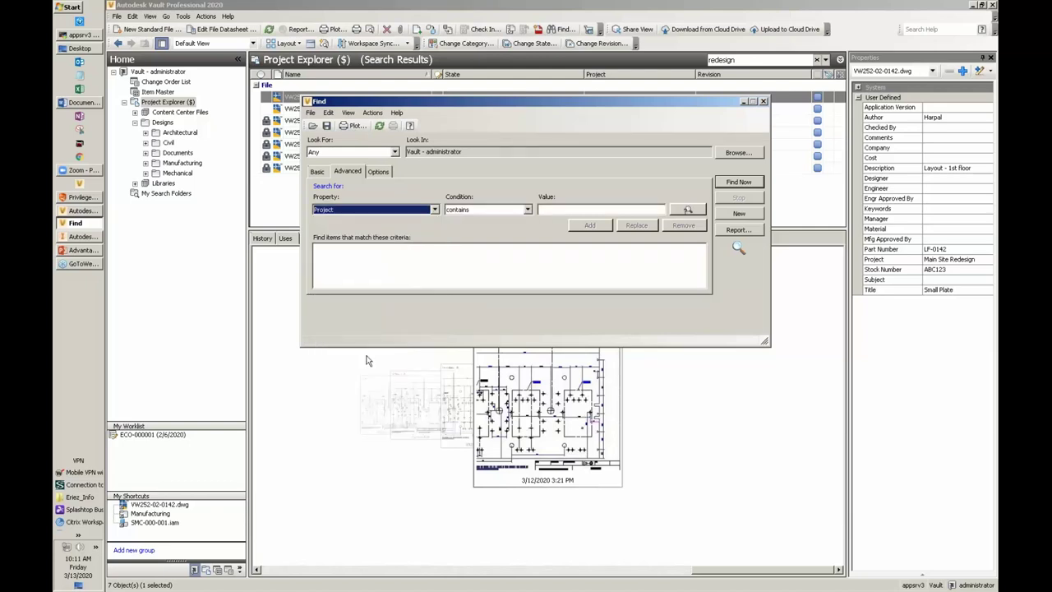
pyautogui.click(618, 209)
pyautogui.write('main ')
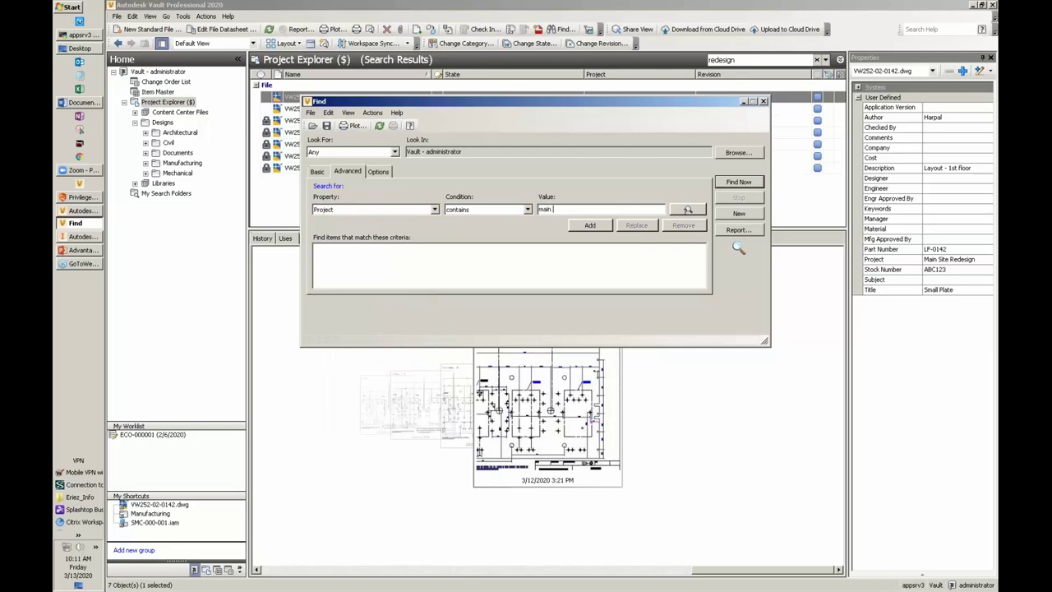
pyautogui.write('site')
pyautogui.click(590, 225)
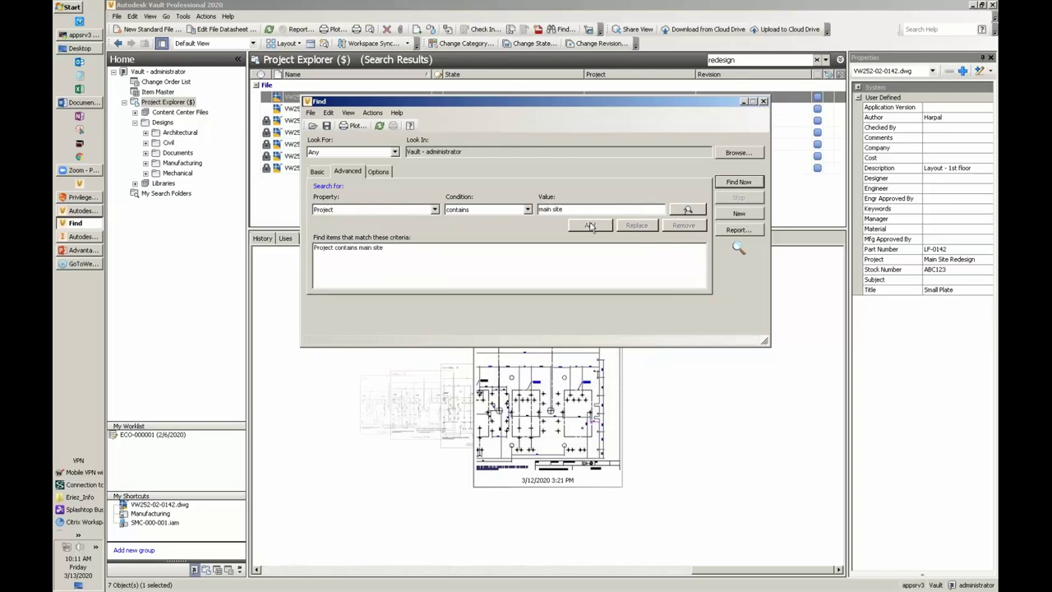
pyautogui.click(739, 182)
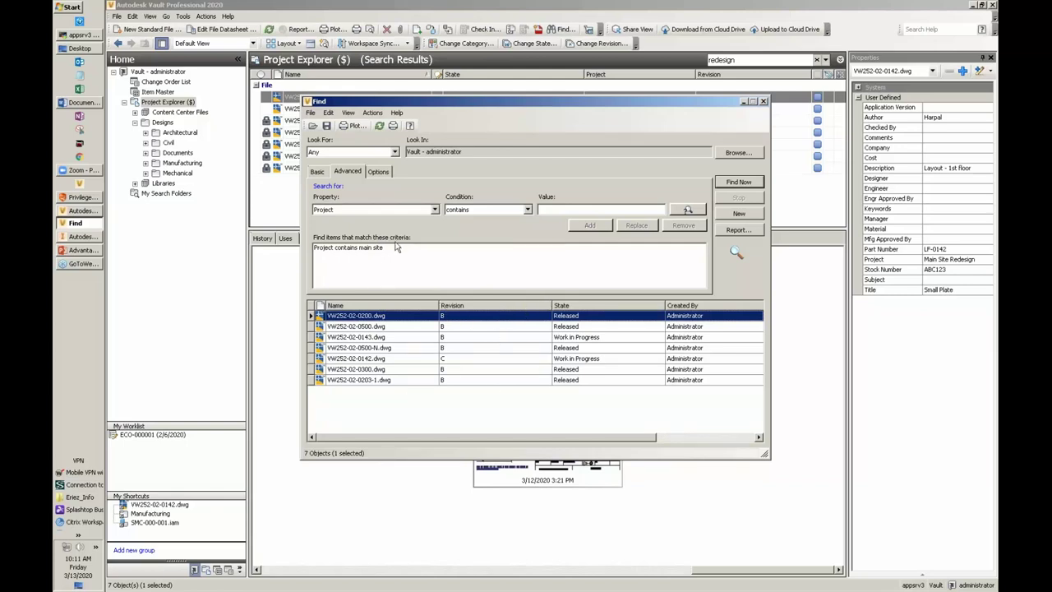
pyautogui.click(414, 215)
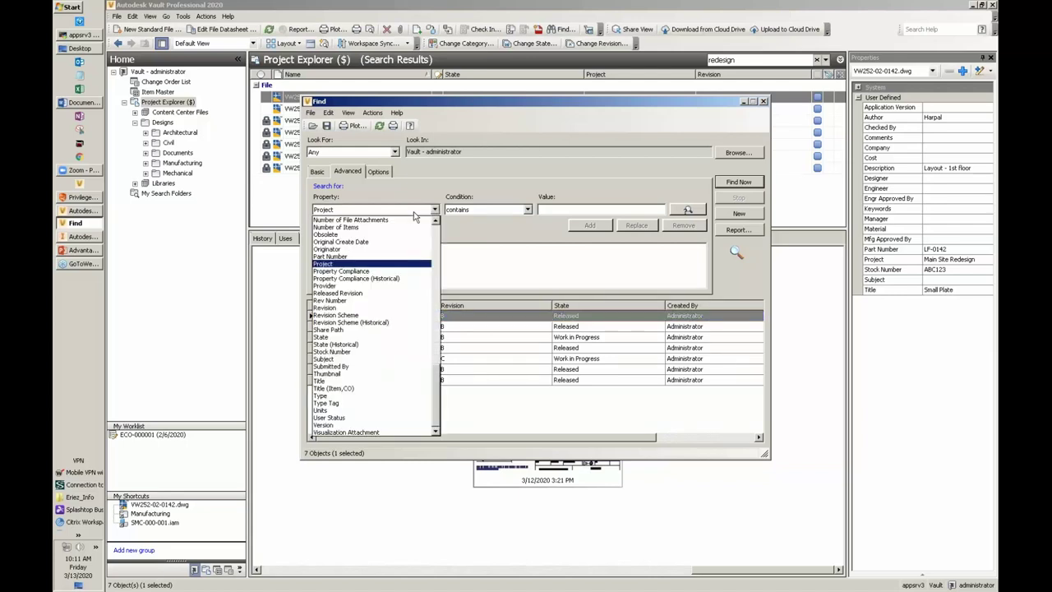
pyautogui.click(459, 273)
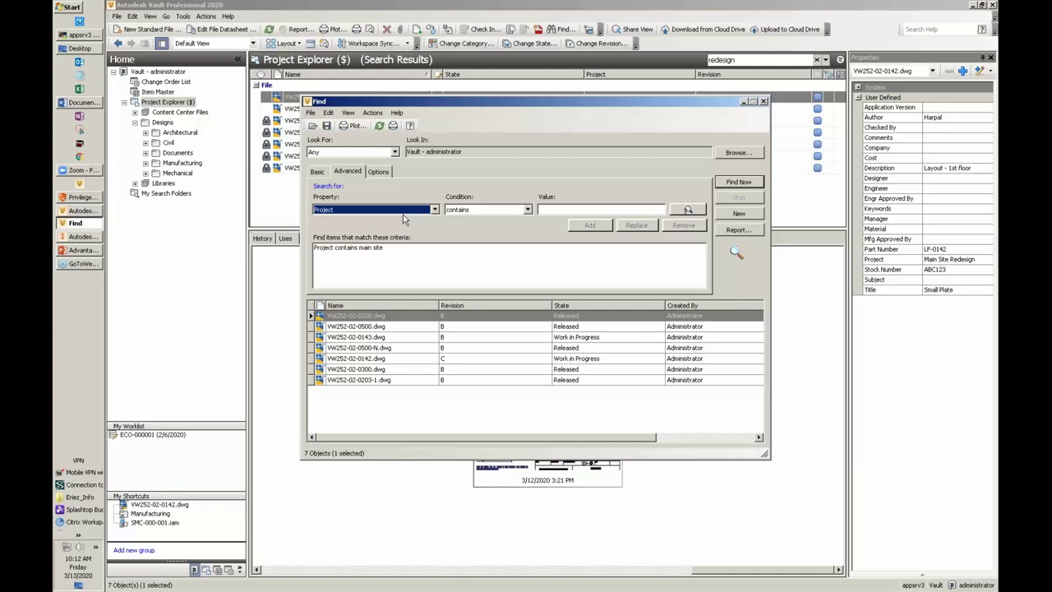
# Step: Start a new advanced search and find items whose Checked Out By property contains "administrator"
pyautogui.click(742, 213)
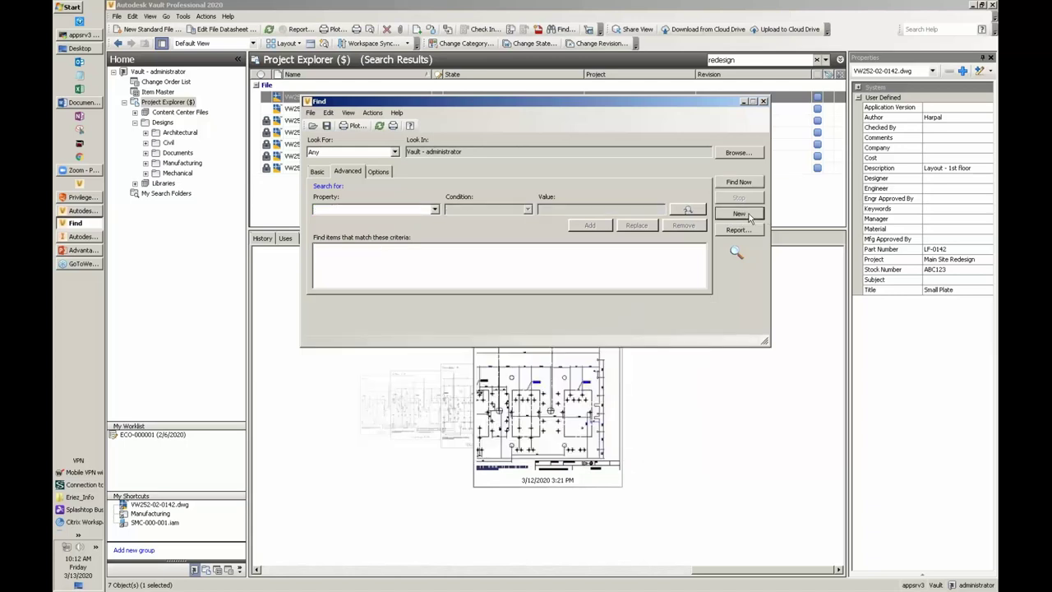
pyautogui.click(419, 209)
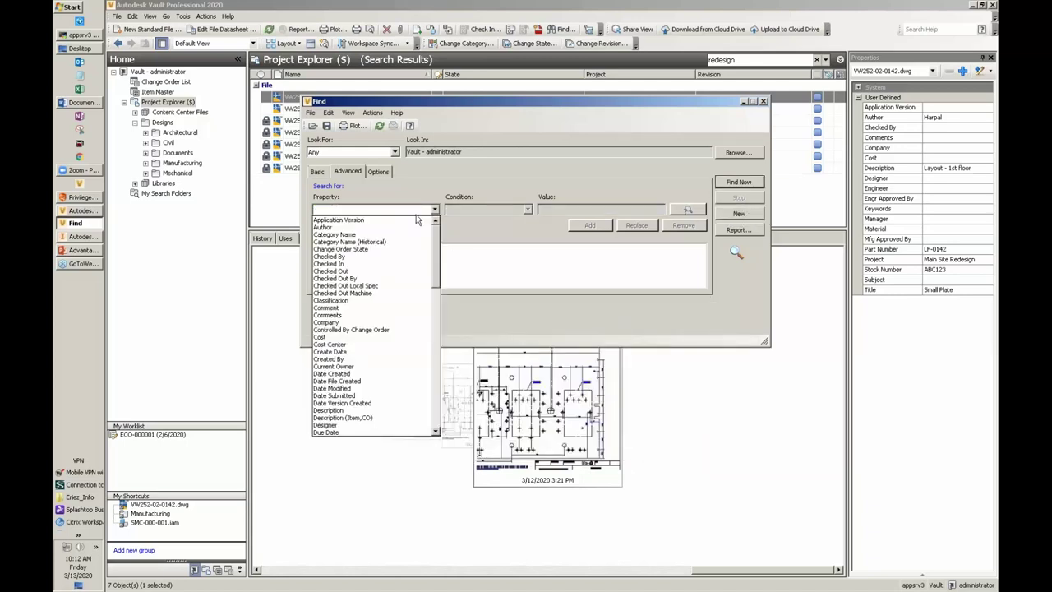
pyautogui.click(370, 278)
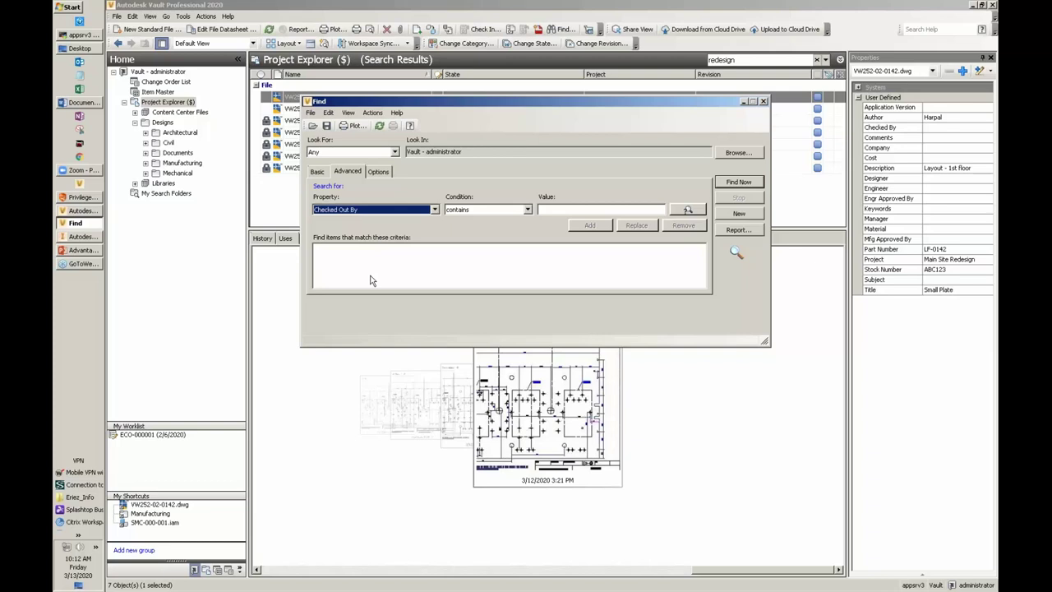
pyautogui.click(560, 210)
pyautogui.write('a')
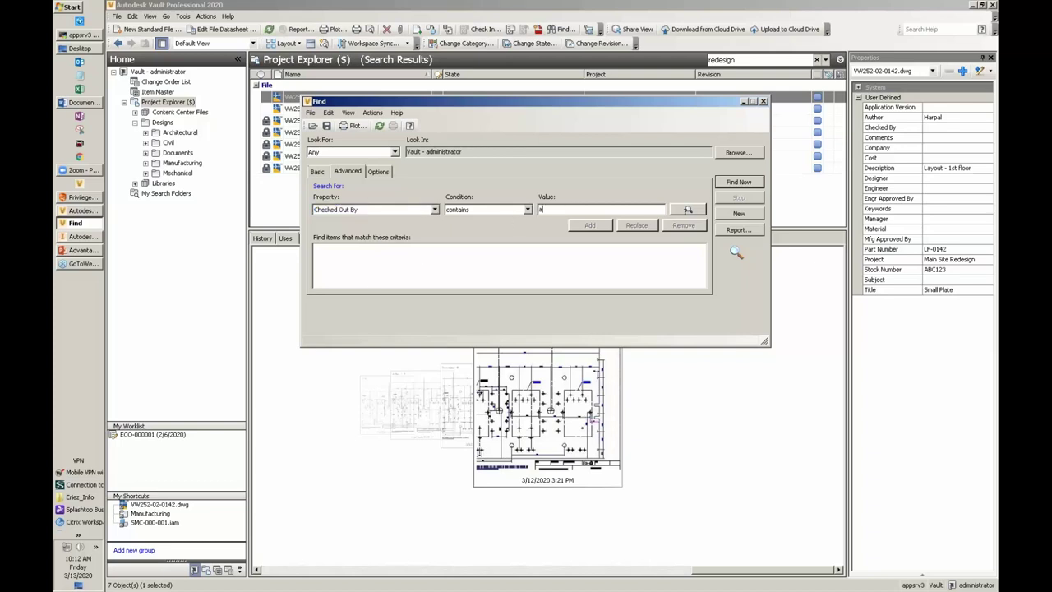
pyautogui.write('dministrator')
pyautogui.click(589, 226)
pyautogui.click(741, 183)
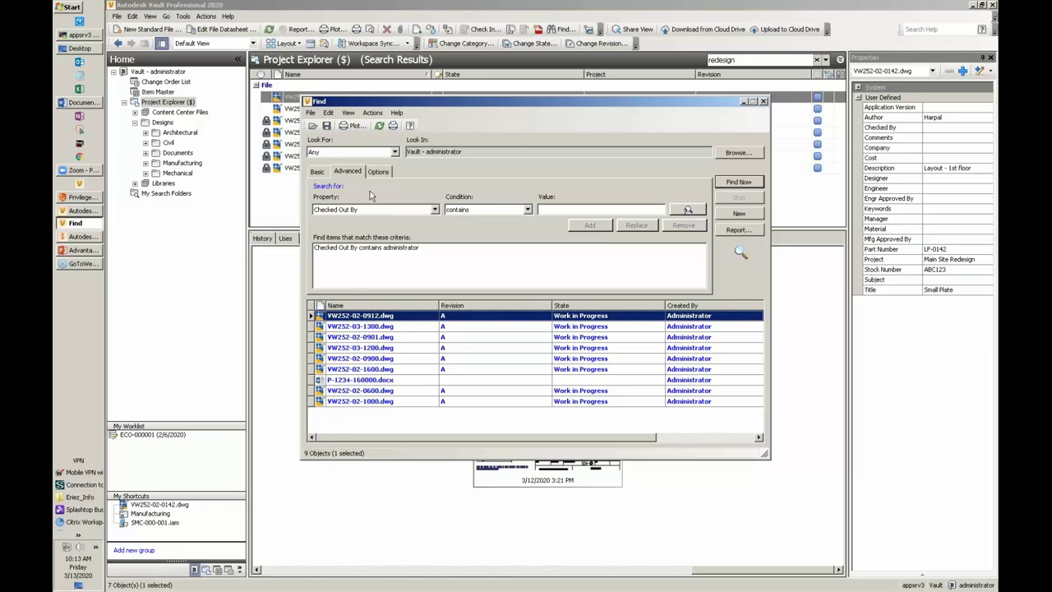
# Step: Save the current search as a search folder named "Checked out by Admin"
pyautogui.click(326, 127)
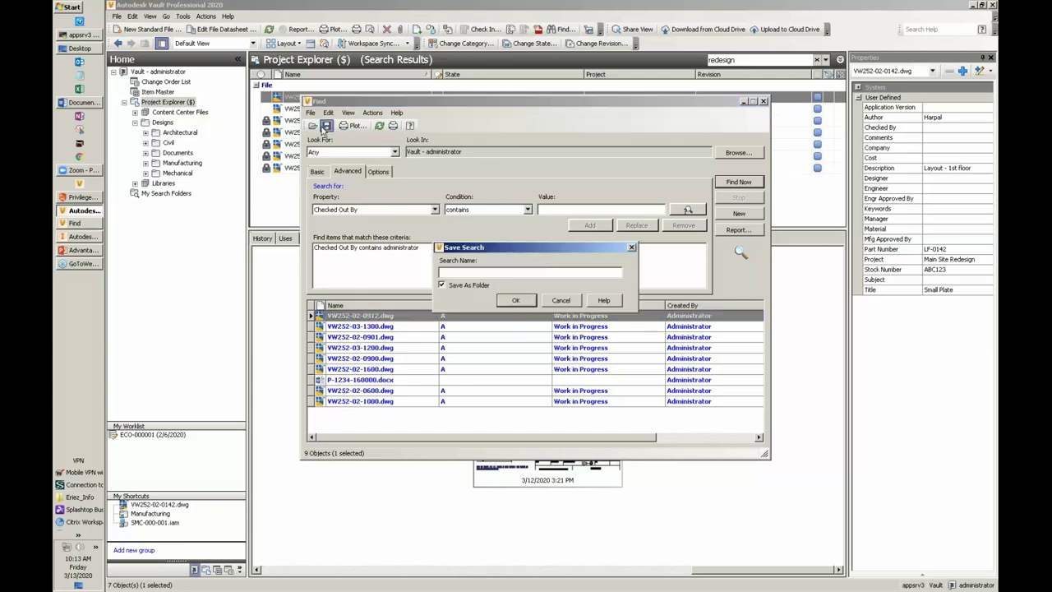
pyautogui.write('Checked out by Admin')
pyautogui.click(518, 300)
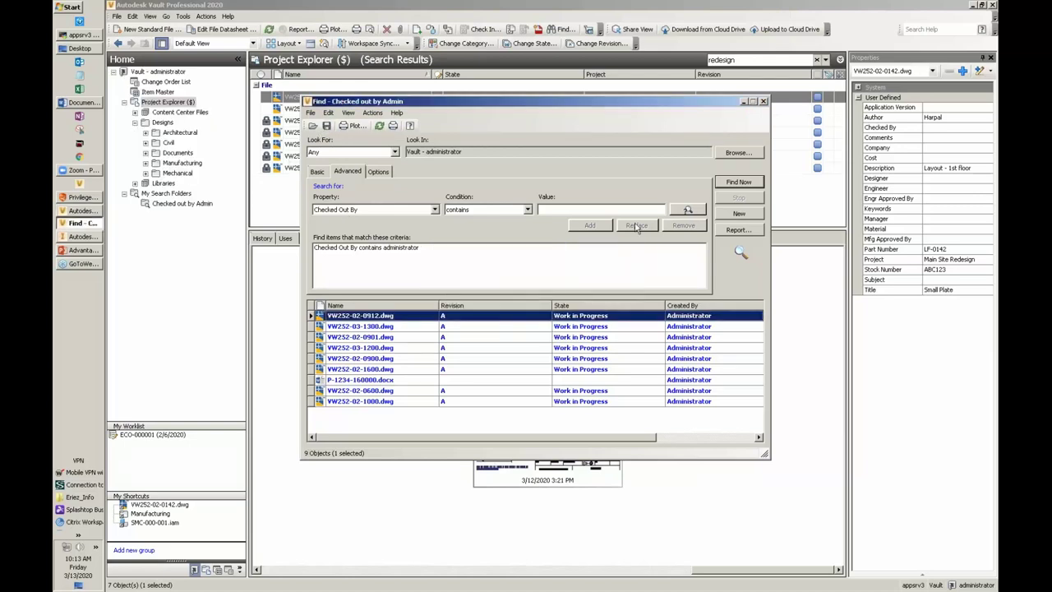
# Step: Leave the Find window and open the "Checked out by Admin" search folder, fitting the Name column to its contents
pyautogui.click(763, 103)
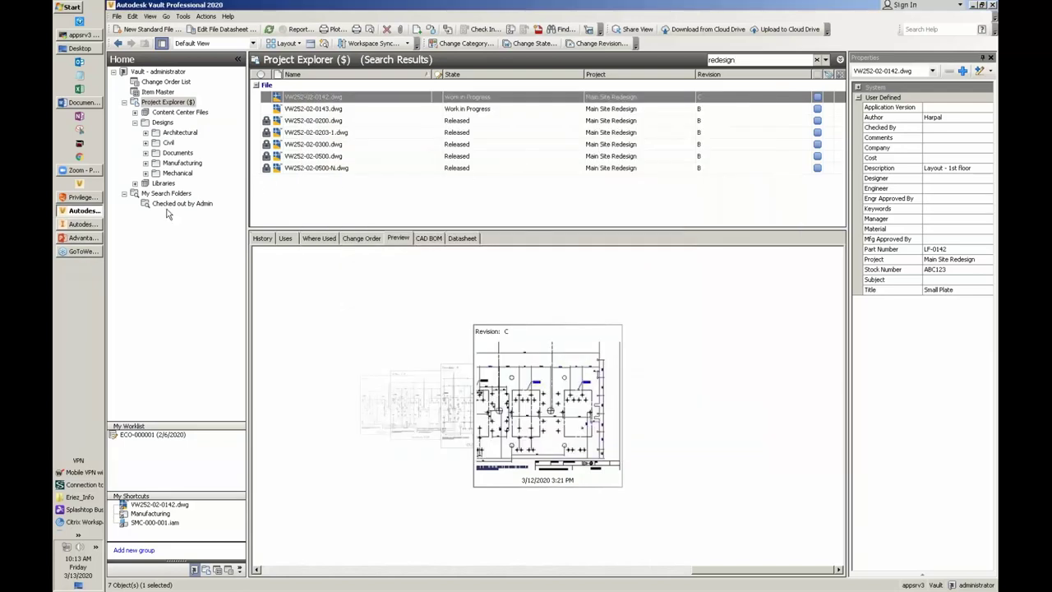
pyautogui.click(171, 203)
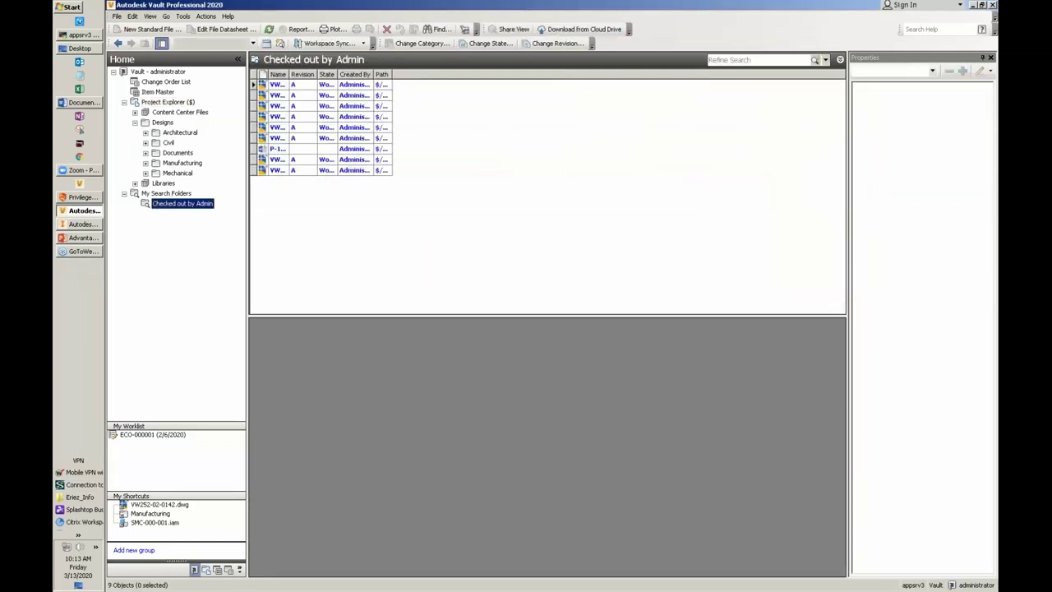
pyautogui.doubleClick(290, 74)
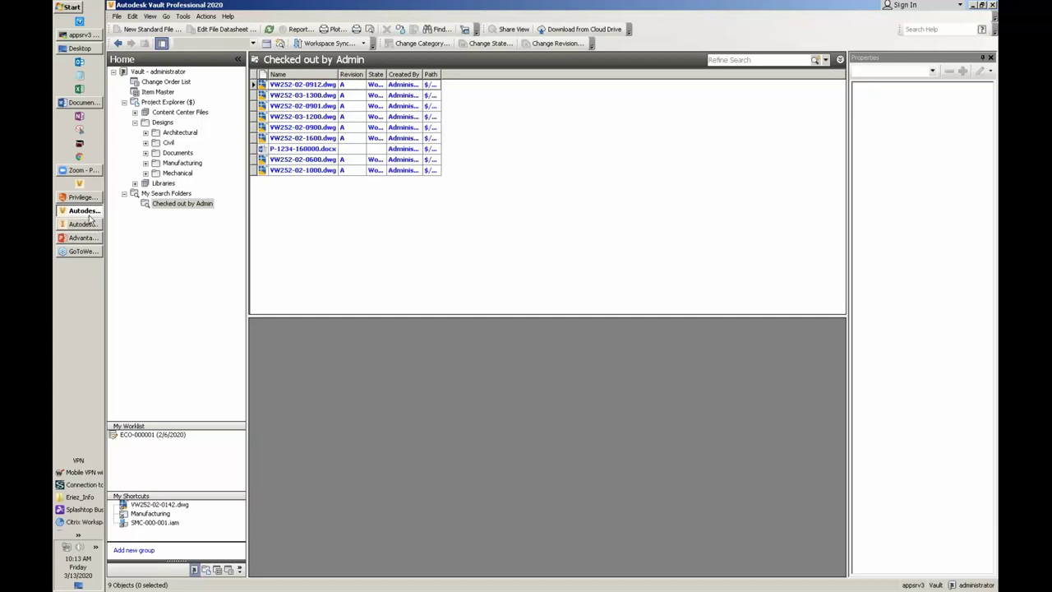
# Step: Switch to the PowerPoint slide "Features for CAD users", check the Searching topic, and return to Vault
pyautogui.click(83, 240)
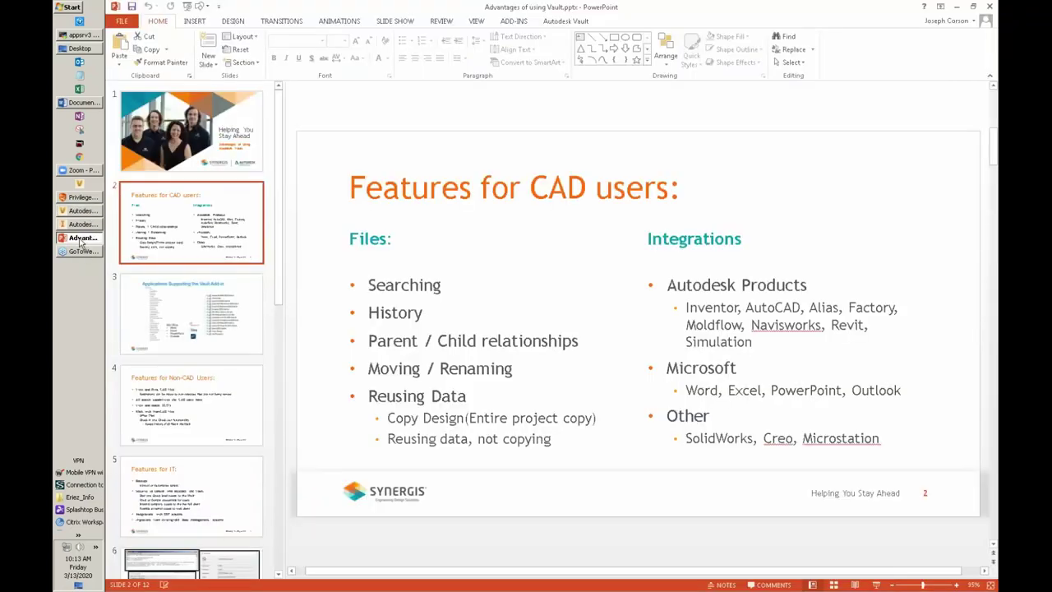
pyautogui.click(454, 287)
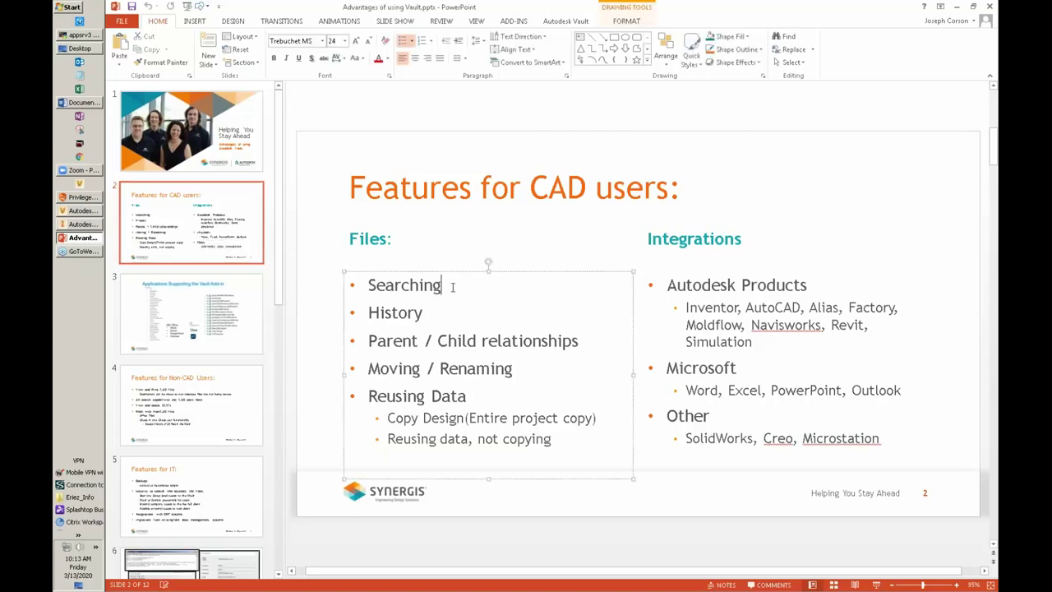
pyautogui.hotkey('alt', 'Tab')
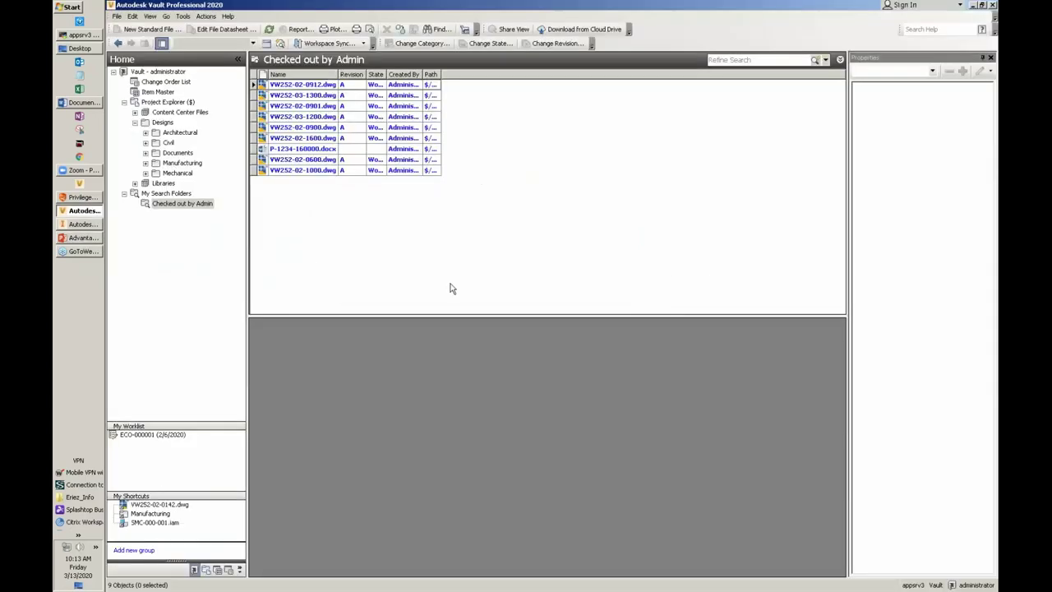
# Step: Examine the full version history of VW252-02-0142.dwg in the Manufacturing folder, using an enlarged history pane
pyautogui.click(184, 164)
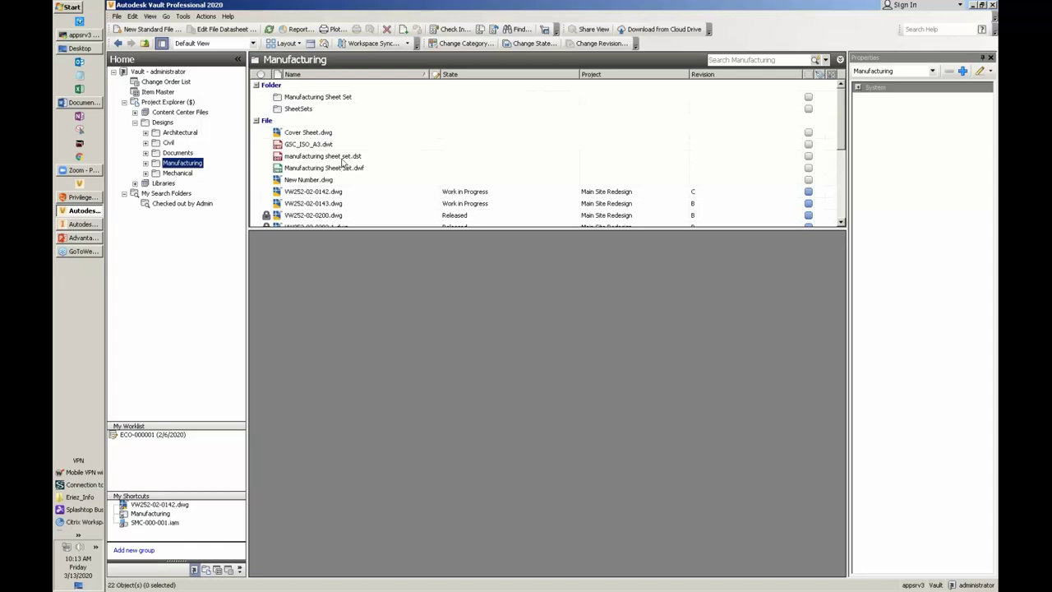
pyautogui.click(342, 192)
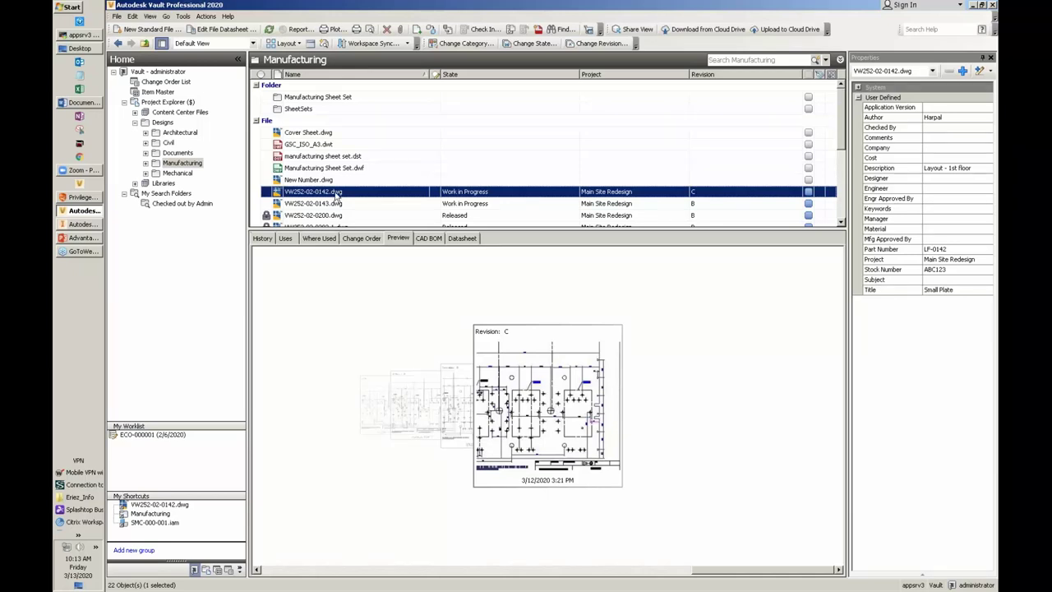
pyautogui.click(263, 238)
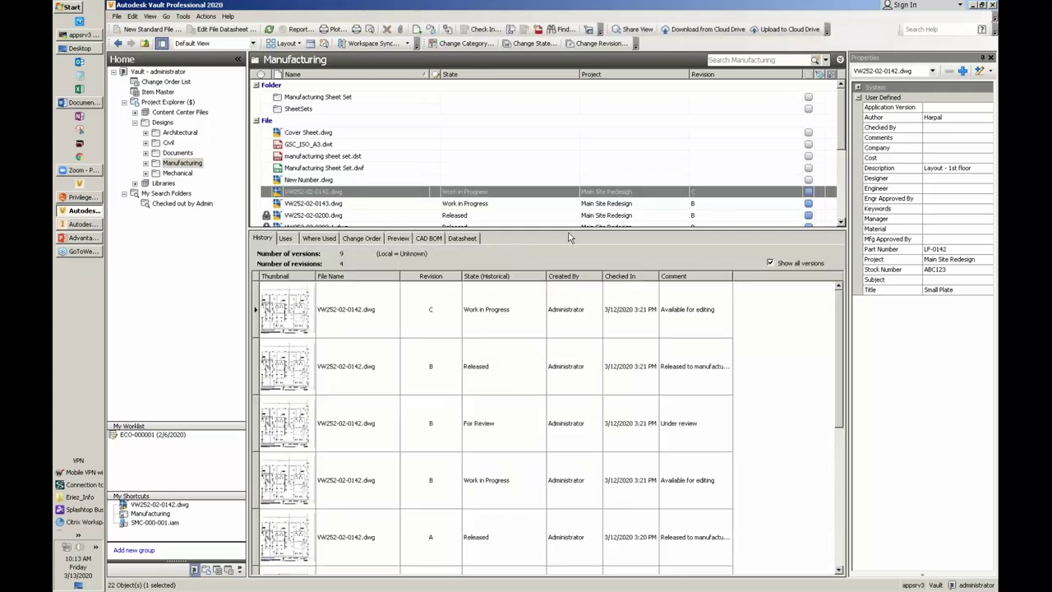
pyautogui.moveTo(569, 231); pyautogui.dragTo(569, 148)
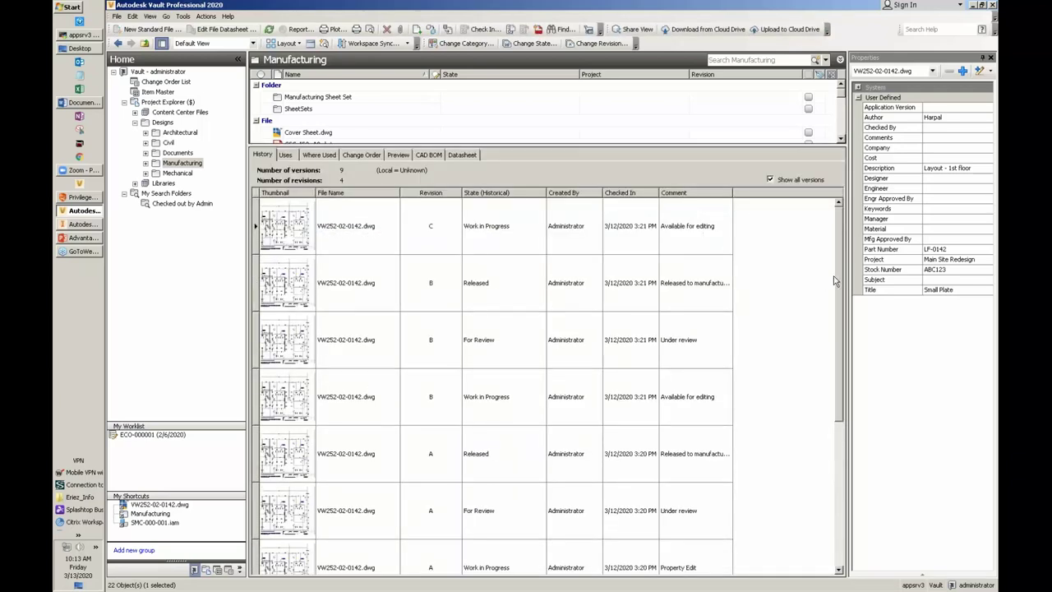
pyautogui.moveTo(839, 292); pyautogui.dragTo(853, 415)
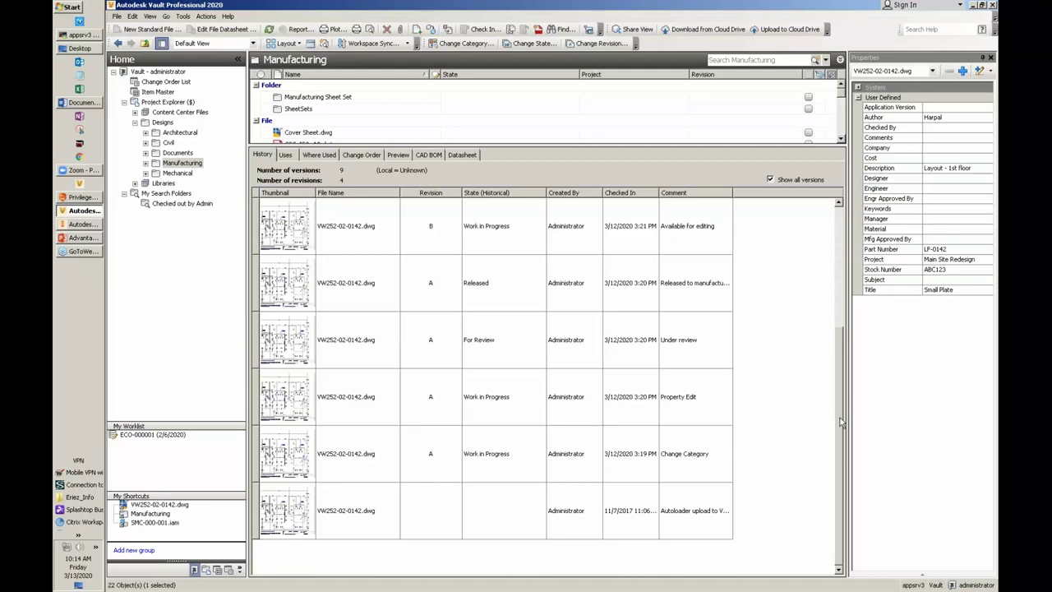
# Step: Examine the drawing's version history, inspecting the original upload, the Released versions of revisions A and B, and the Work in Progress revision C
pyautogui.click(558, 528)
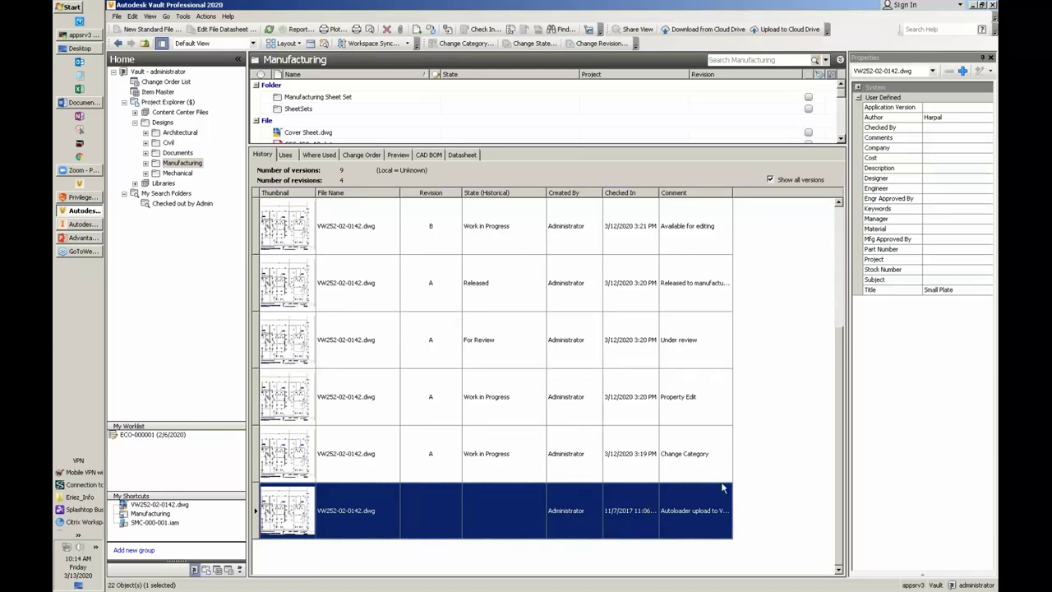
pyautogui.moveTo(840, 457); pyautogui.dragTo(836, 417)
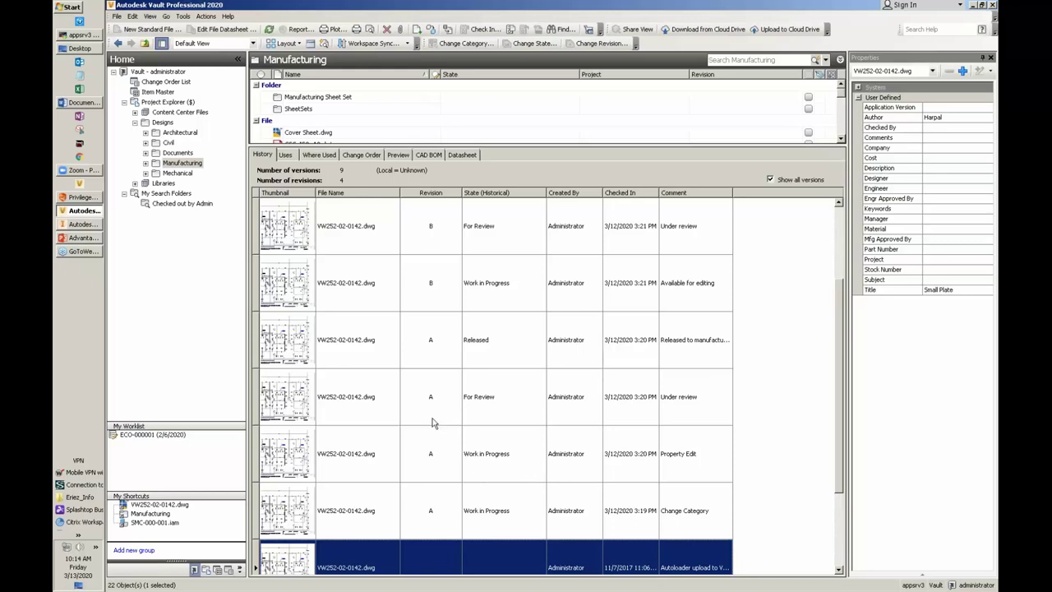
pyautogui.click(448, 344)
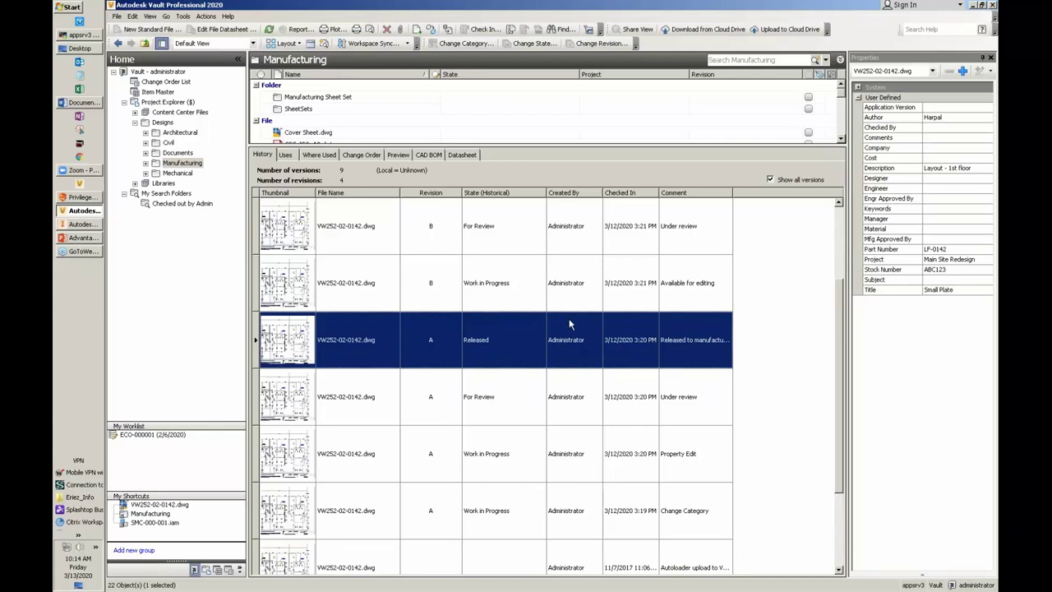
pyautogui.scroll(1, 645, 359)
pyautogui.scroll(1, 645, 359)
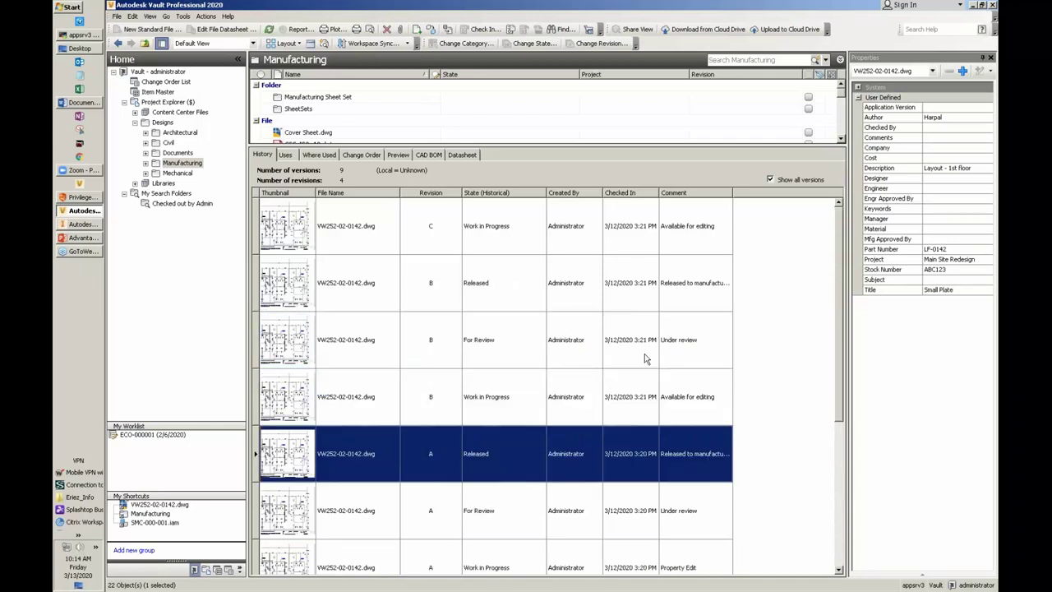
pyautogui.click(475, 299)
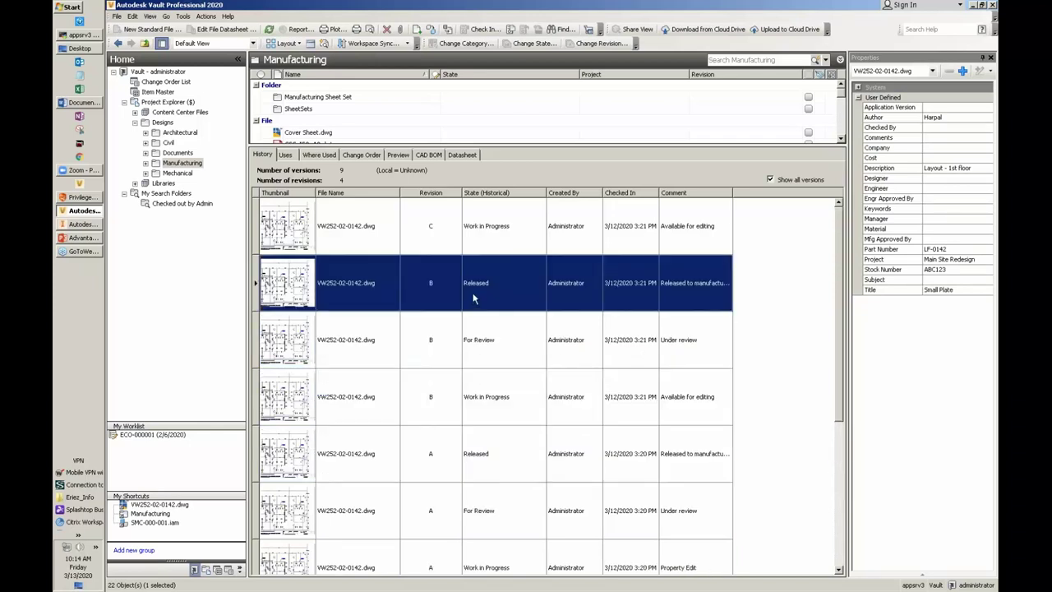
pyautogui.click(441, 222)
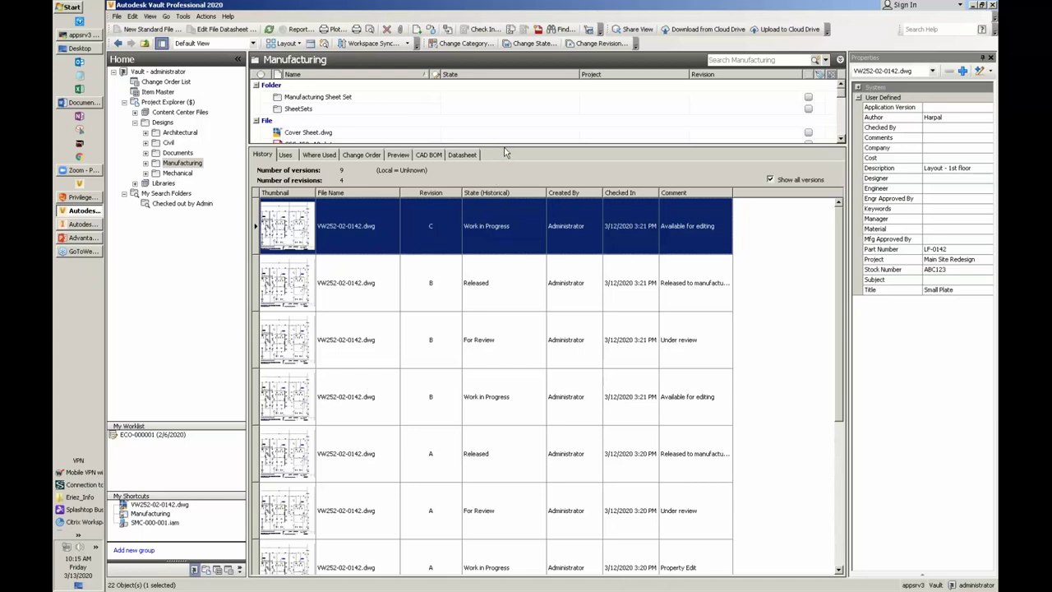
# Step: Enlarge the file list and roll VW252-02-0142.dwg back to its Released revision B version
pyautogui.moveTo(505, 143); pyautogui.dragTo(506, 250)
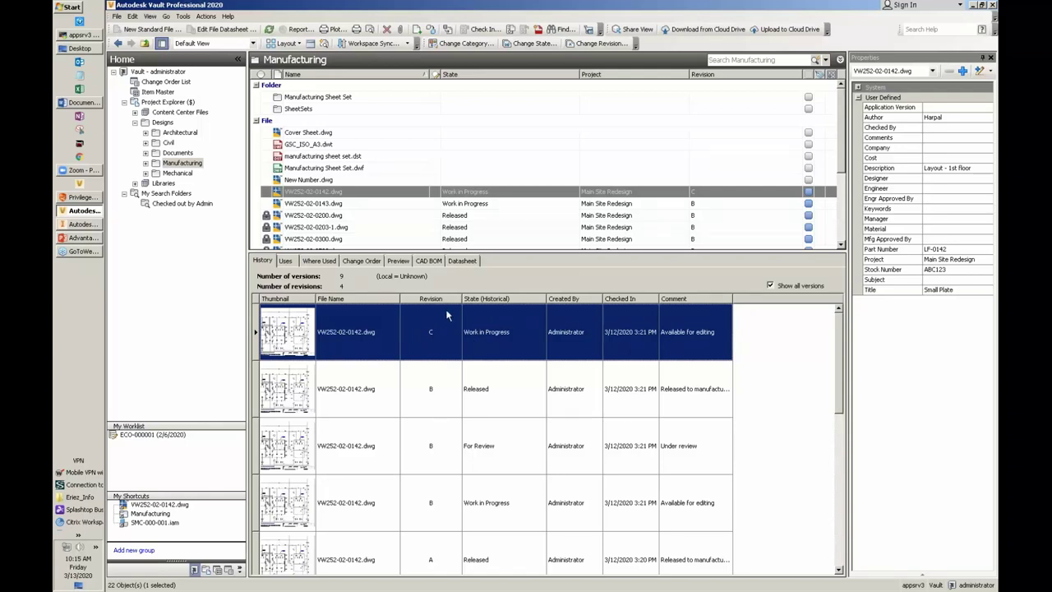
pyautogui.click(448, 388)
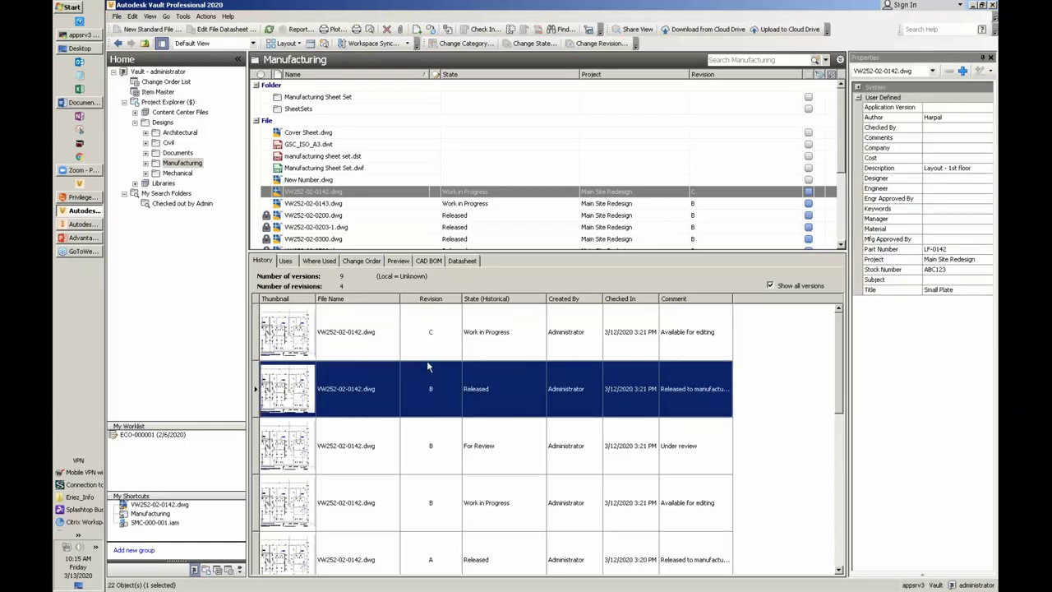
pyautogui.click(181, 16)
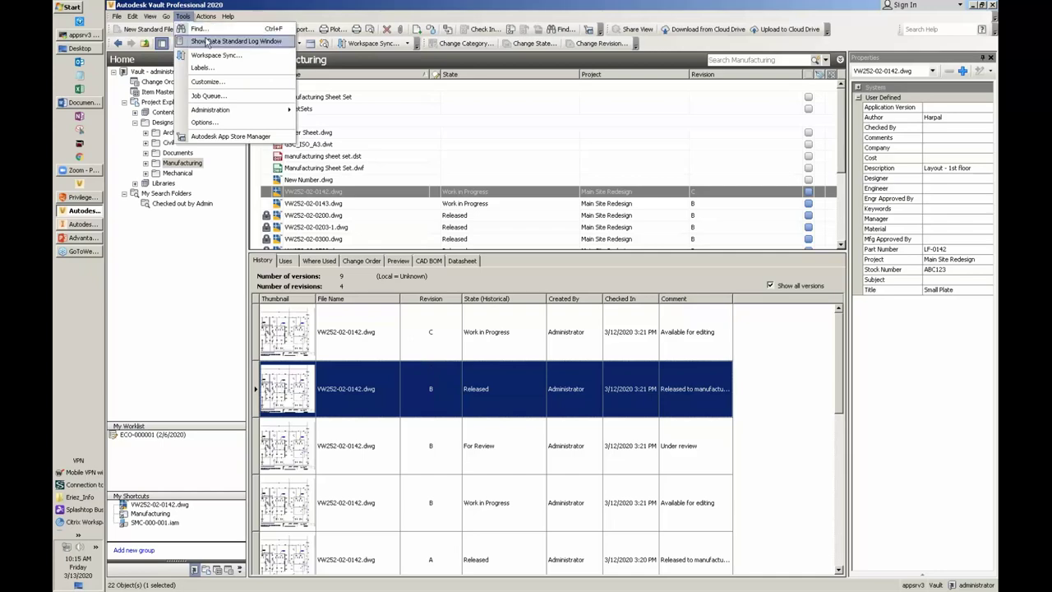
pyautogui.click(206, 17)
pyautogui.click(231, 134)
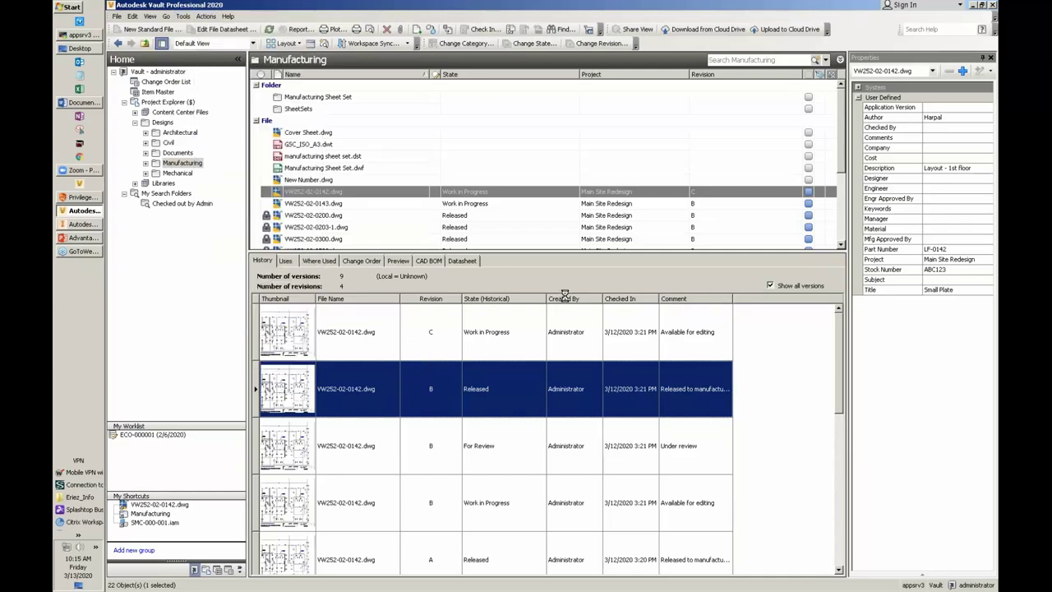
pyautogui.click(402, 201)
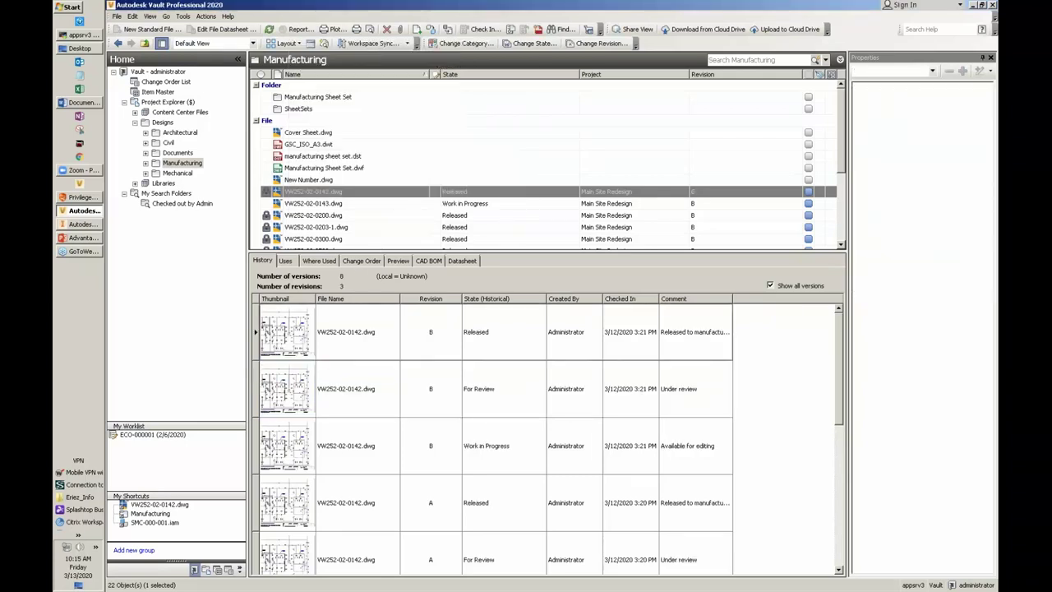
pyautogui.click(504, 331)
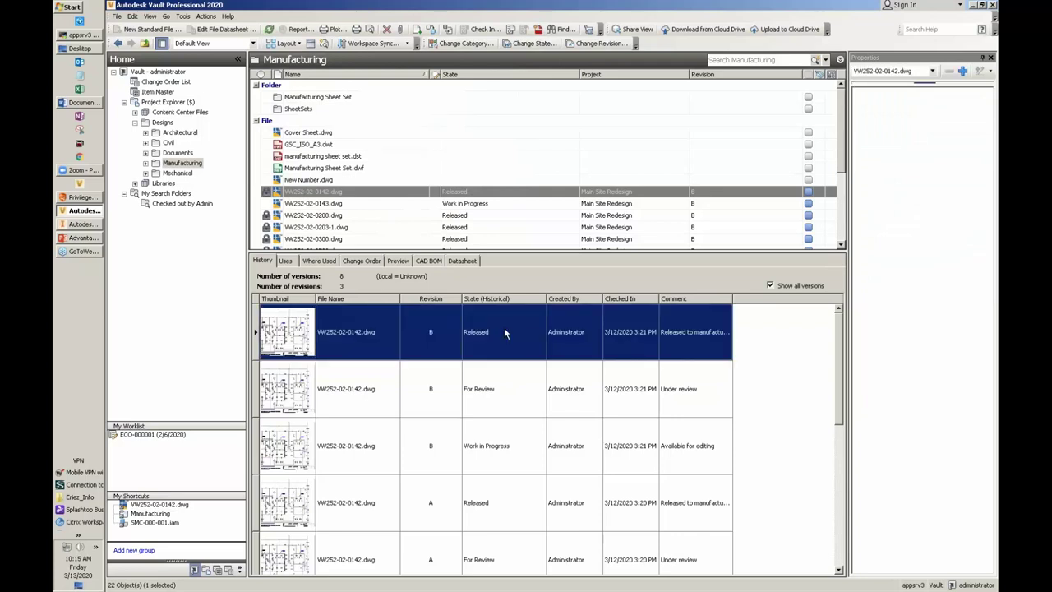
pyautogui.click(704, 195)
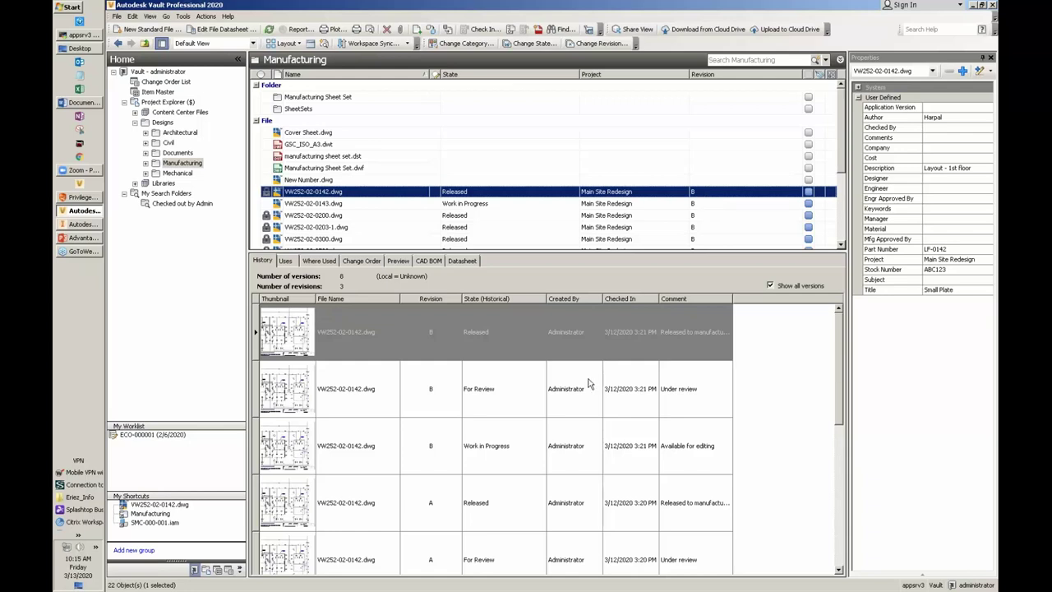
# Step: Open the Released revision A version of VW252-02-0142.dwg from its history
pyautogui.click(503, 515)
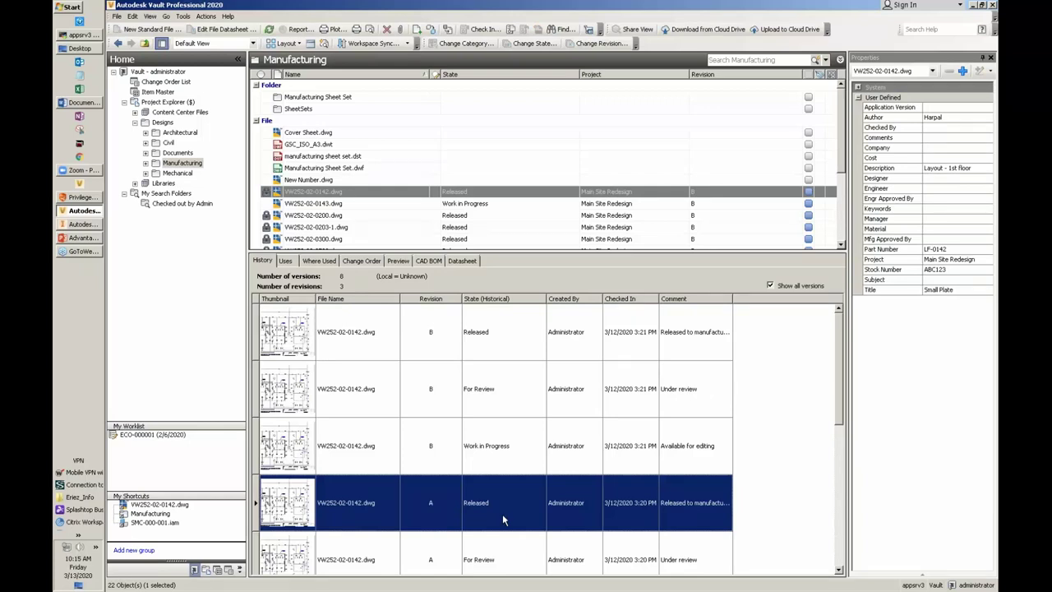
pyautogui.rightClick(500, 509)
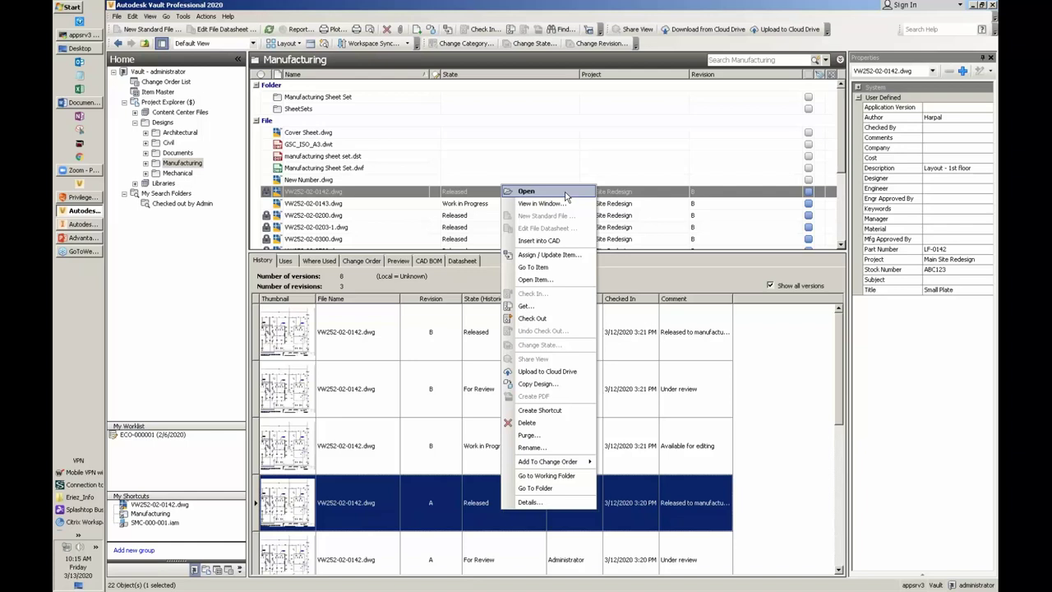
pyautogui.click(526, 190)
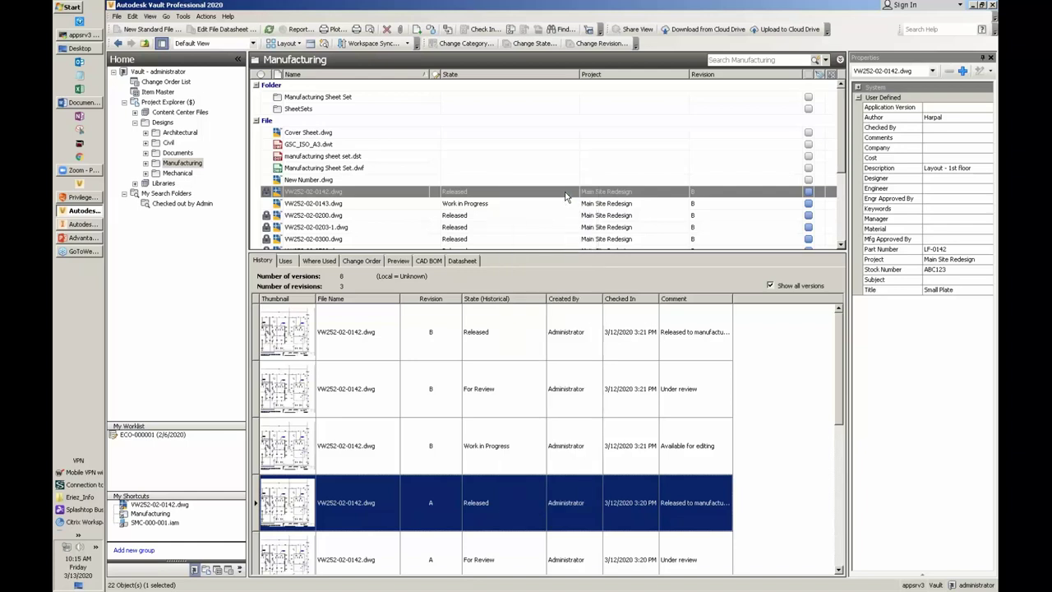
# Step: Go to SMC-000-001.iam through its shortcut, check the PowerPoint slide "Features for CAD users", and return to Vault
pyautogui.click(152, 523)
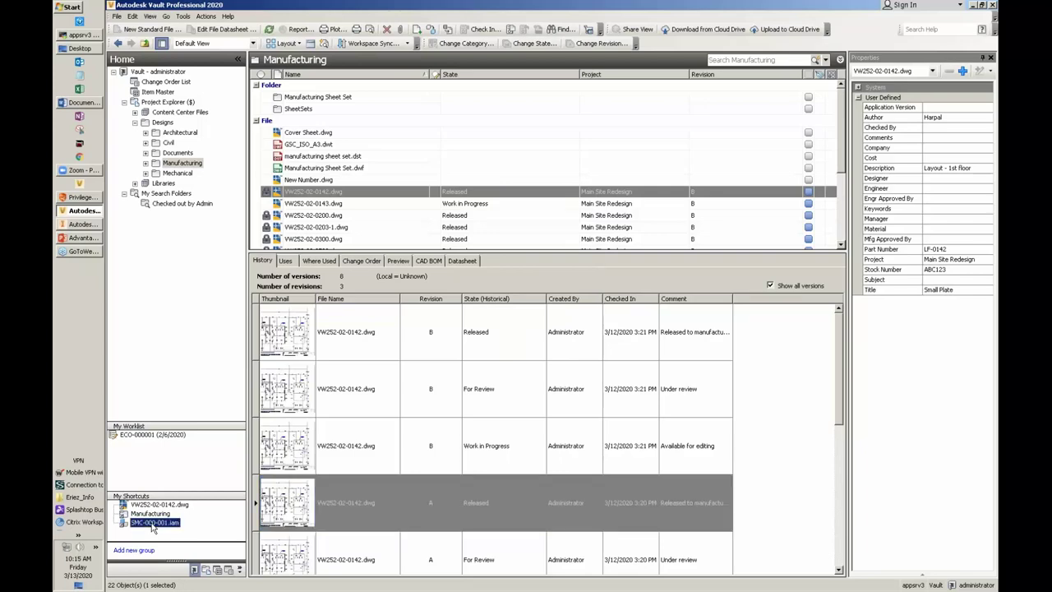
pyautogui.click(82, 238)
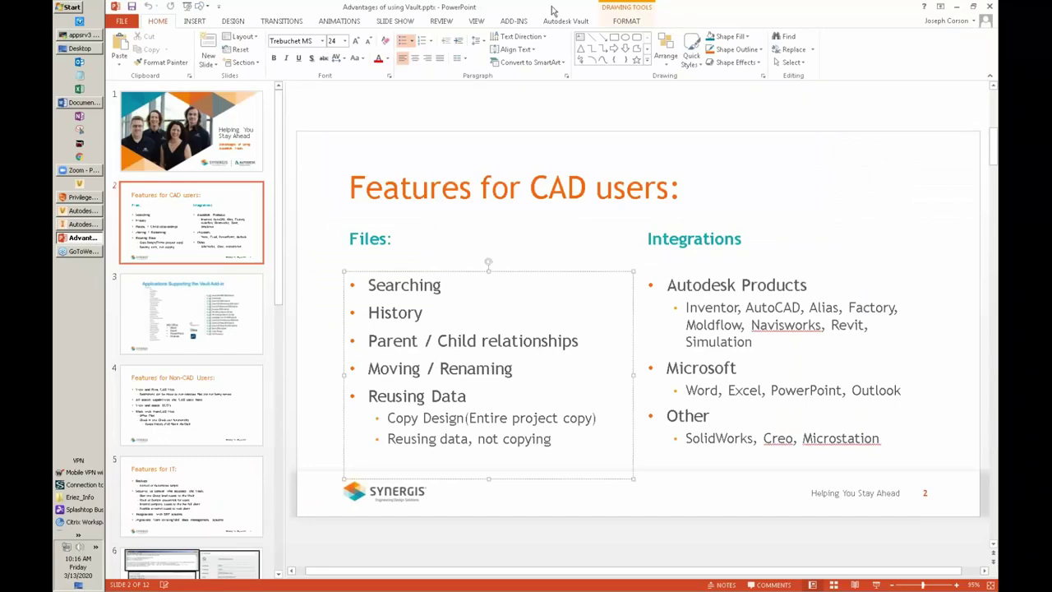
pyautogui.hotkey('alt', 'Tab')
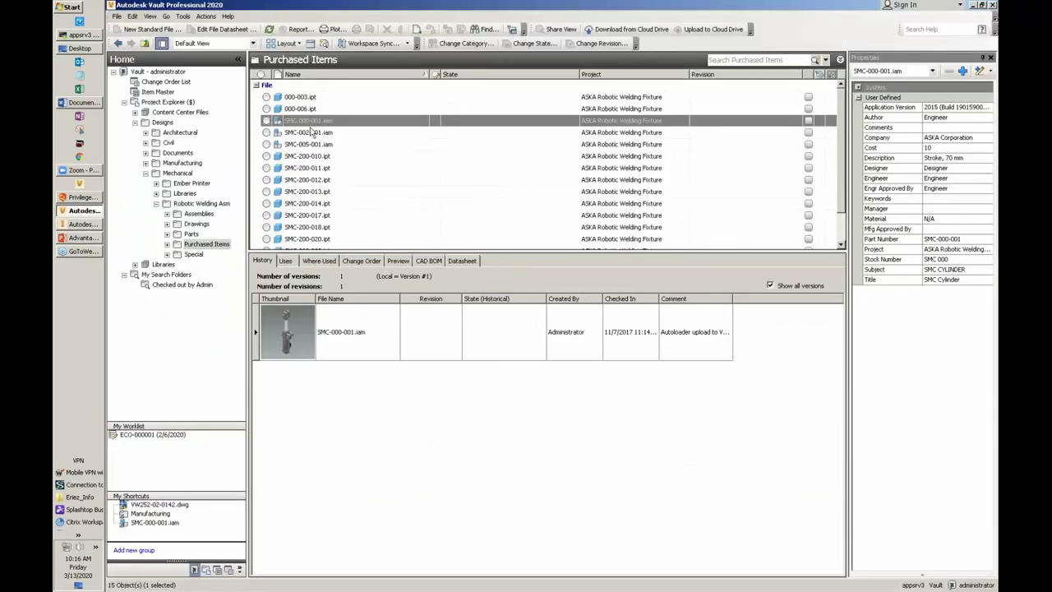
# Step: Show the files used by SMC-000-001.iam with every level of the tree expanded
pyautogui.click(309, 122)
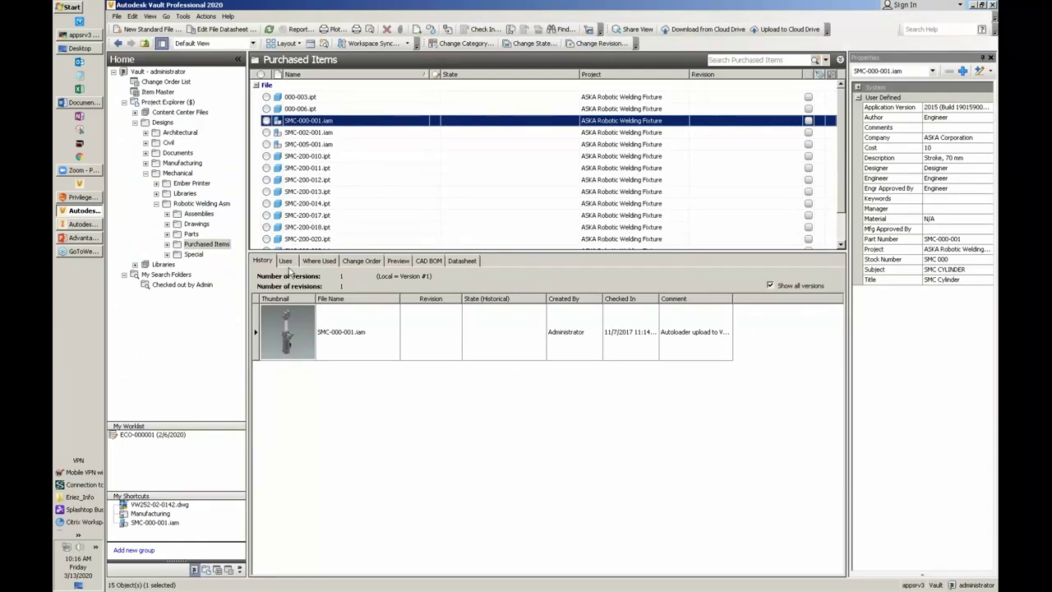
pyautogui.click(288, 261)
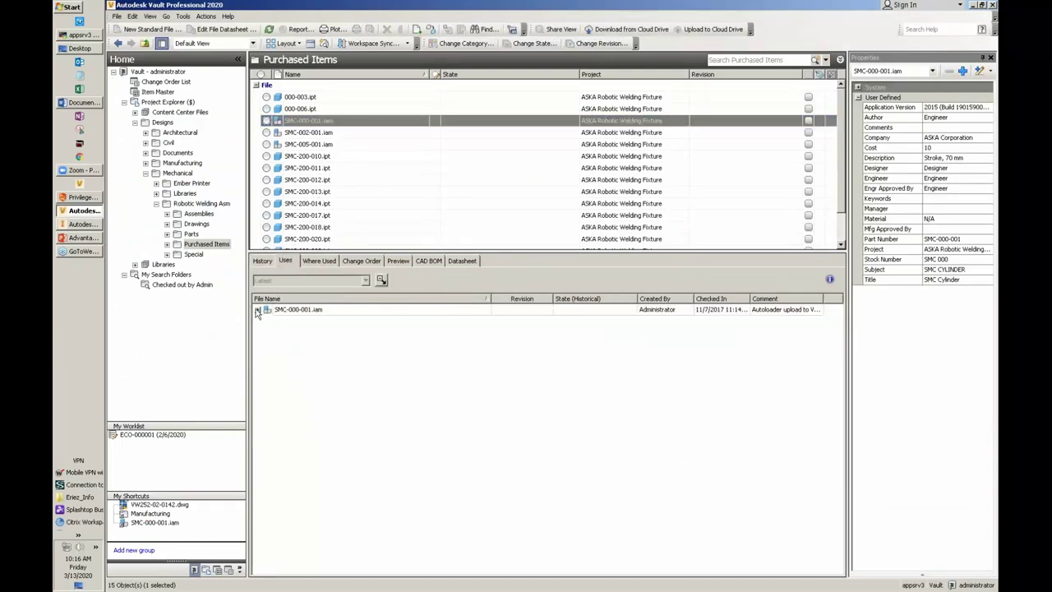
pyautogui.click(258, 310)
pyautogui.rightClick(288, 310)
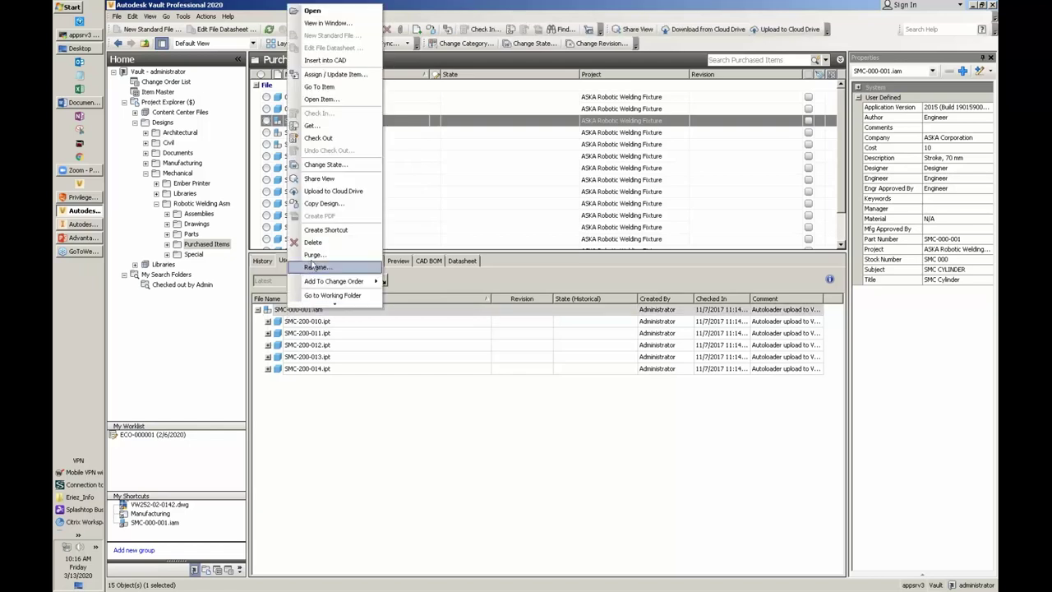
pyautogui.scroll(-1, 329, 296)
pyautogui.click(324, 285)
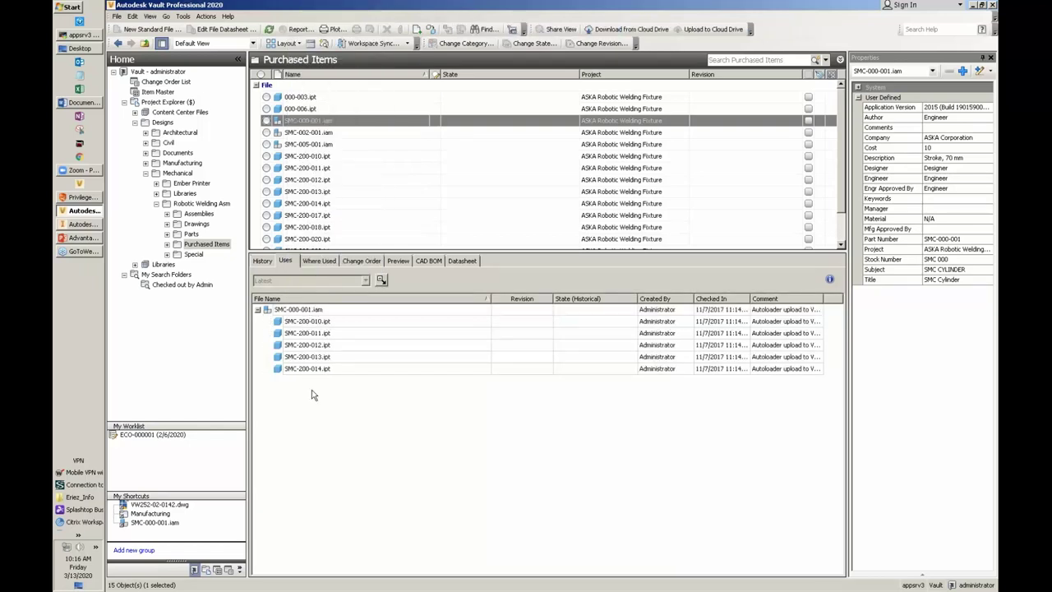
# Step: Expand the full where-used tree of SMC-000-001.iam and inspect its parent assemblies 100-100f.iam, 100-110f.iam and 200-406.iam
pyautogui.click(321, 260)
pyautogui.rightClick(288, 304)
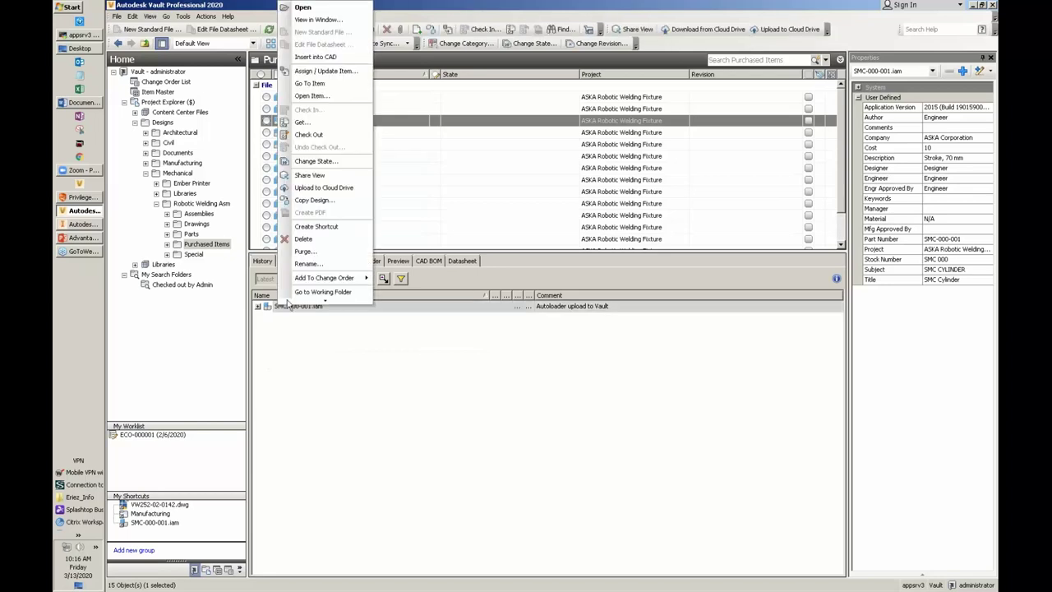
pyautogui.scroll(-2, 300, 283)
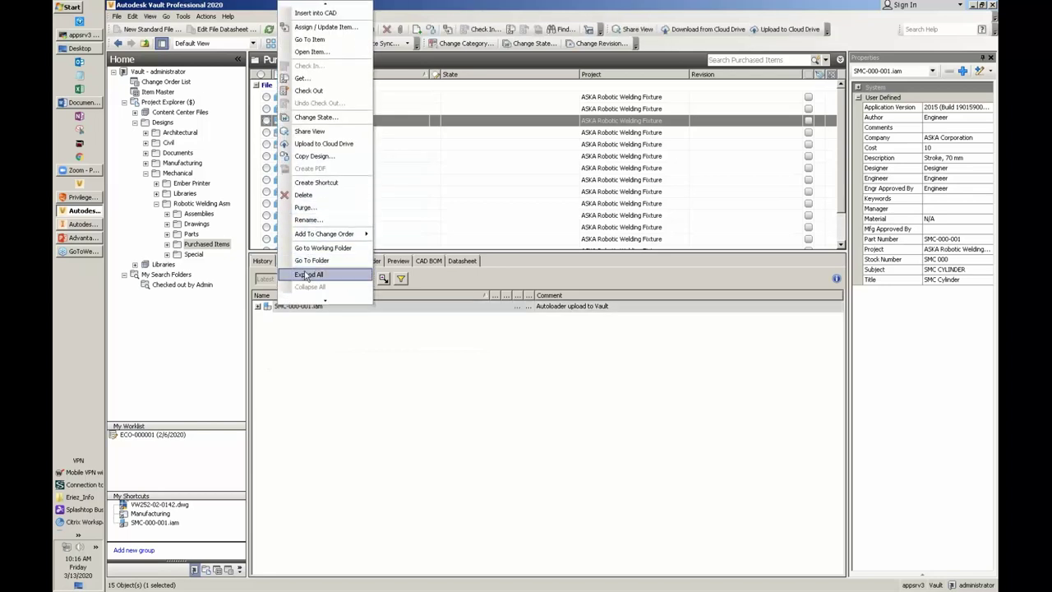
pyautogui.click(308, 274)
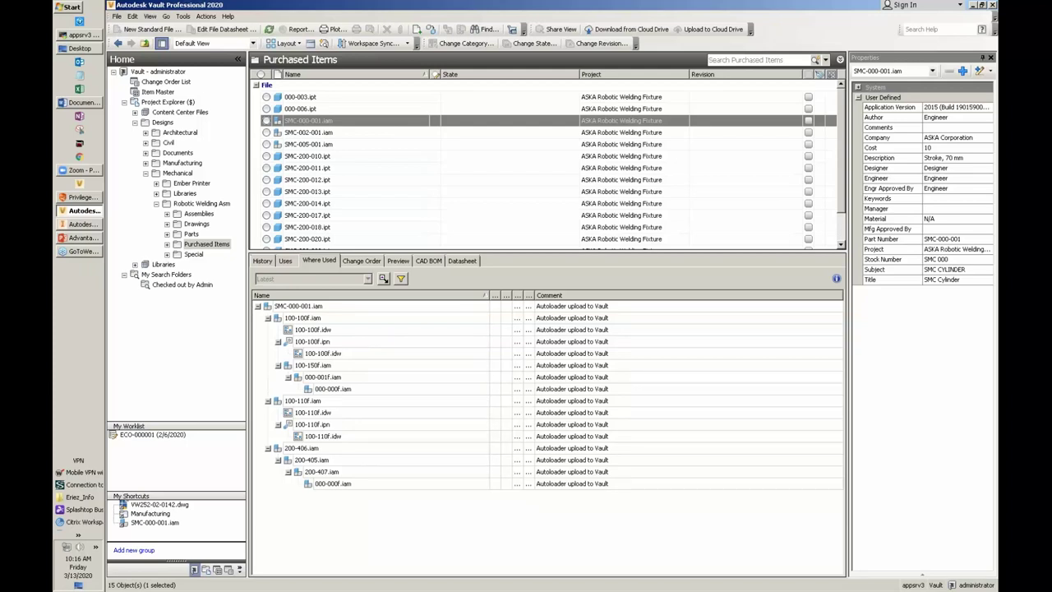
pyautogui.click(303, 307)
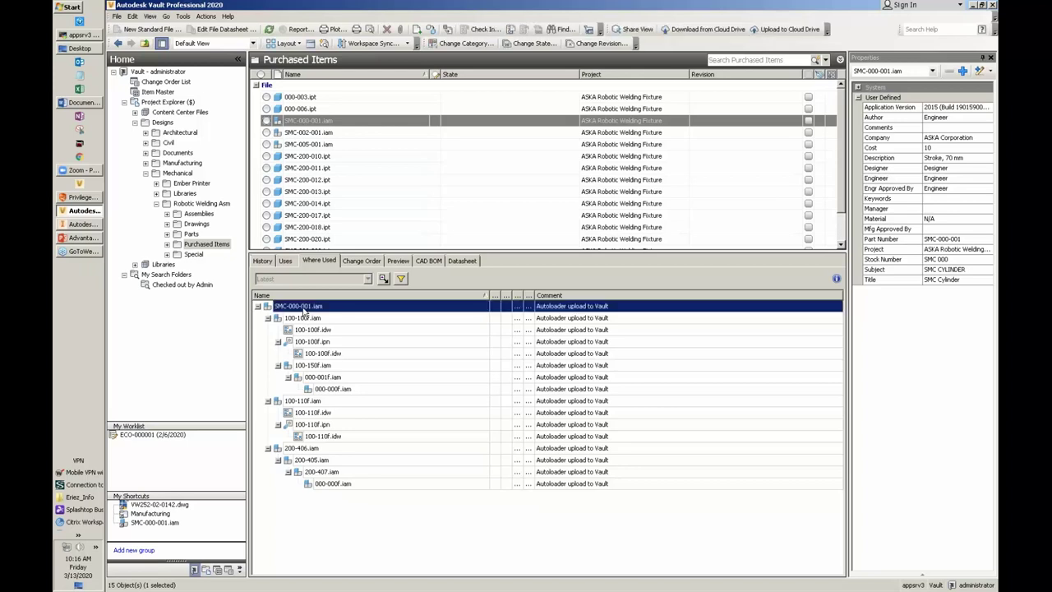
pyautogui.click(304, 318)
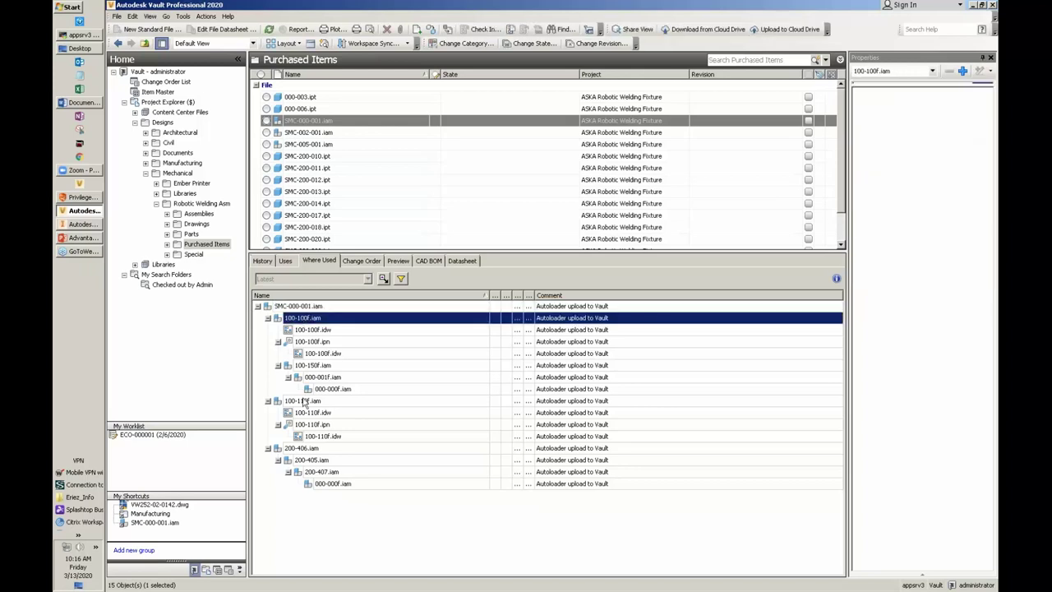
pyautogui.click(304, 402)
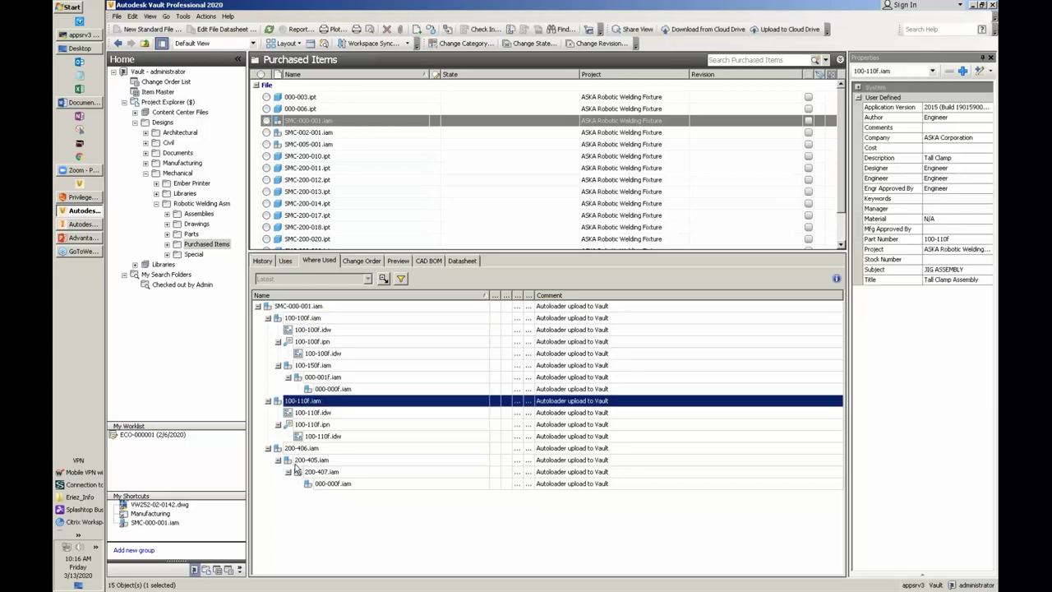
pyautogui.click(298, 448)
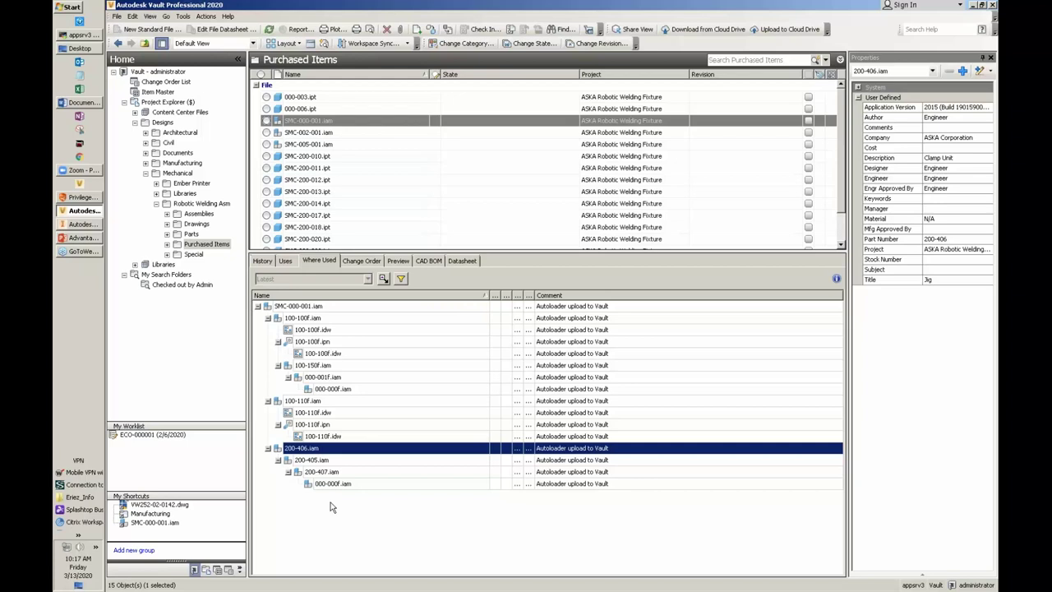
# Step: Pick out child part SMC-200-010.ipt of the assembly and show the first level of where that part is used
pyautogui.click(286, 261)
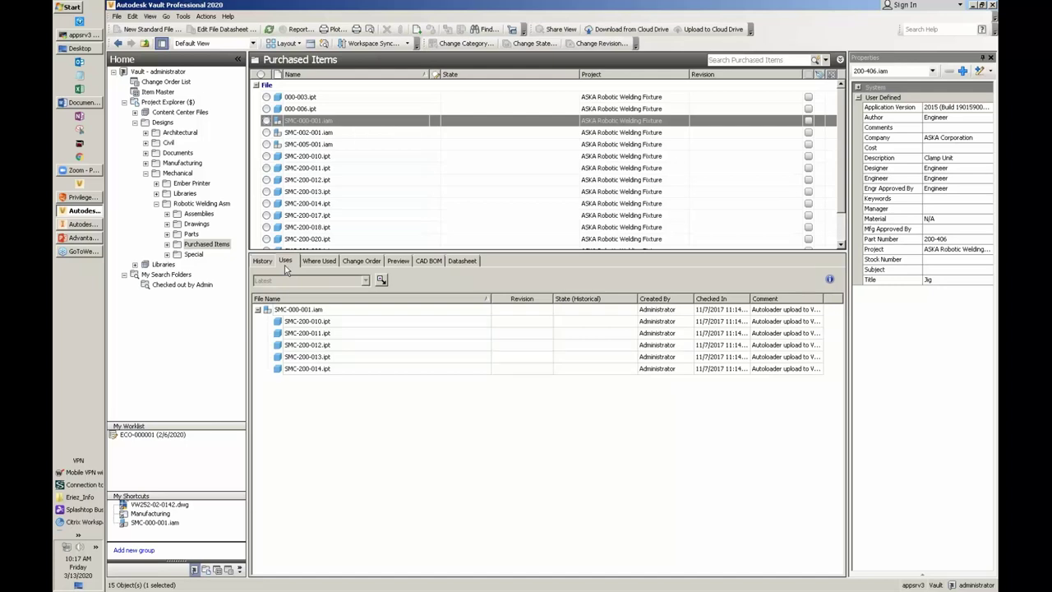
pyautogui.click(314, 323)
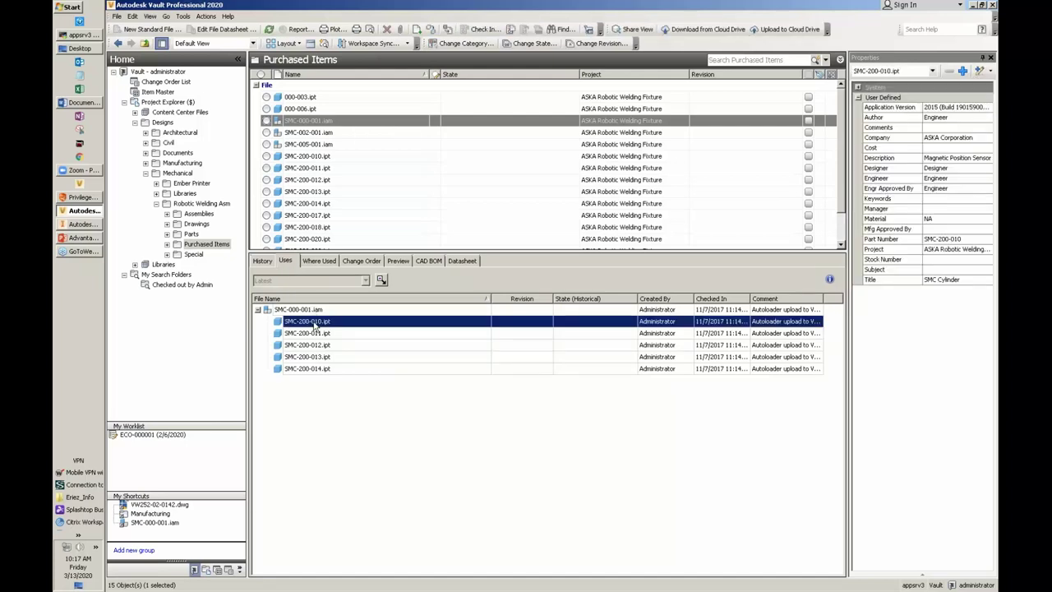
pyautogui.click(300, 161)
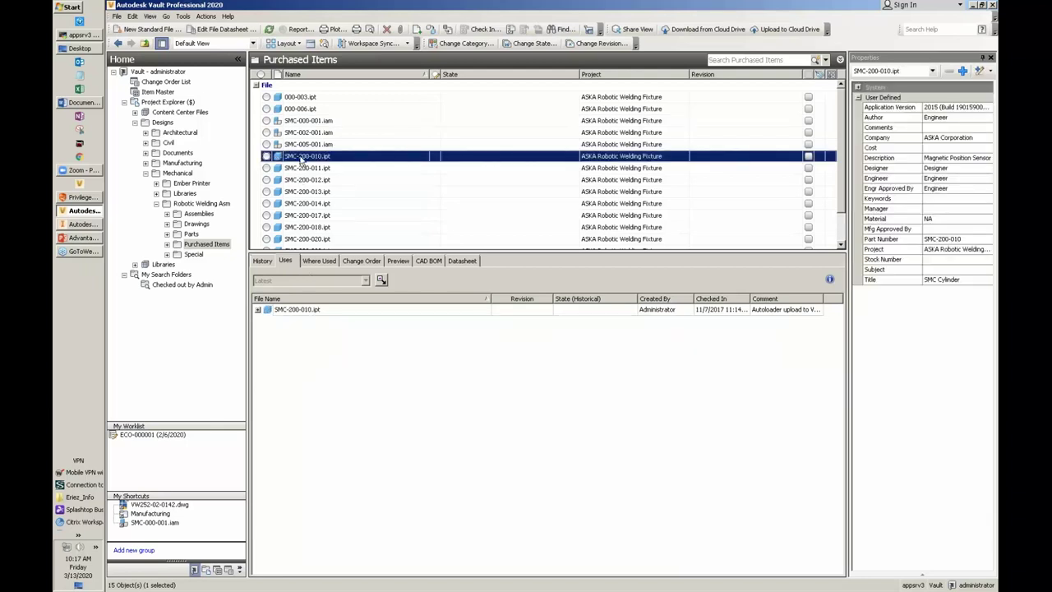
pyautogui.click(319, 261)
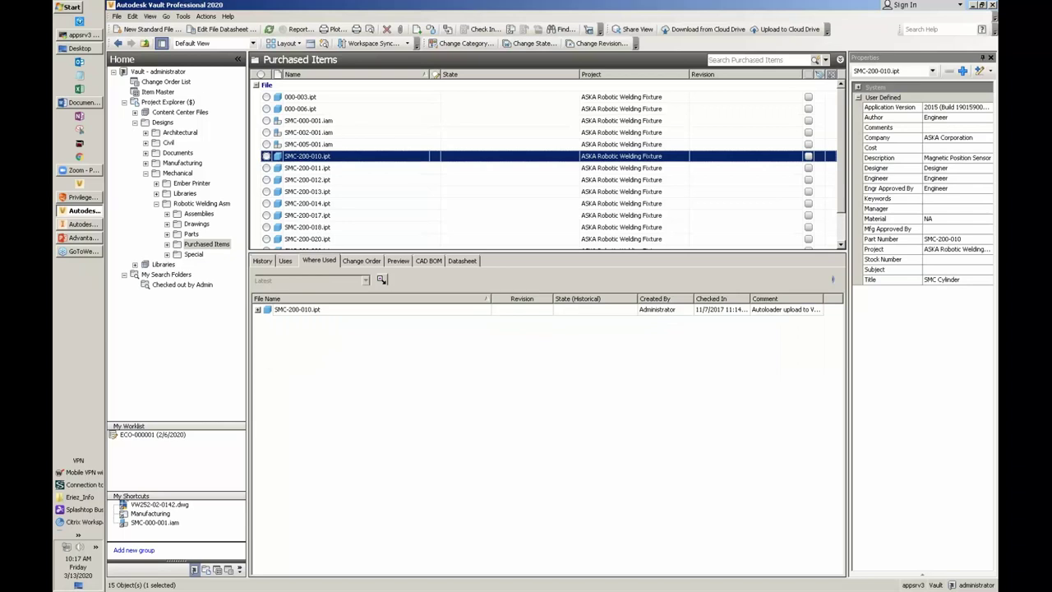
pyautogui.click(257, 306)
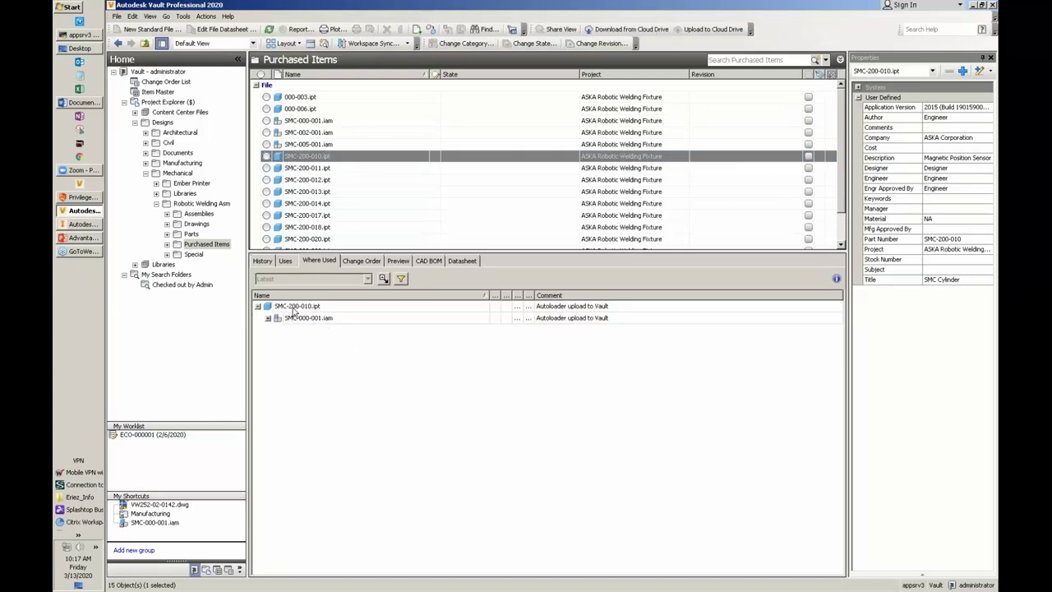
# Step: Move SMC-200-010.ipt from Purchased Items to the Designs folder and show the first level of where it is used
pyautogui.click(304, 159)
pyautogui.moveTo(304, 161); pyautogui.dragTo(162, 123)
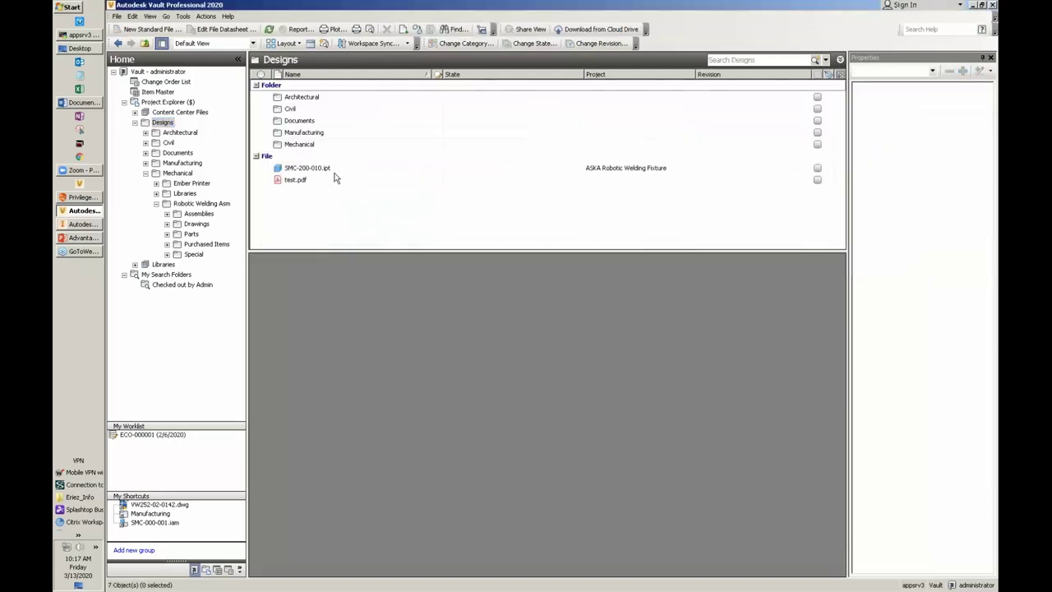
pyautogui.click(334, 171)
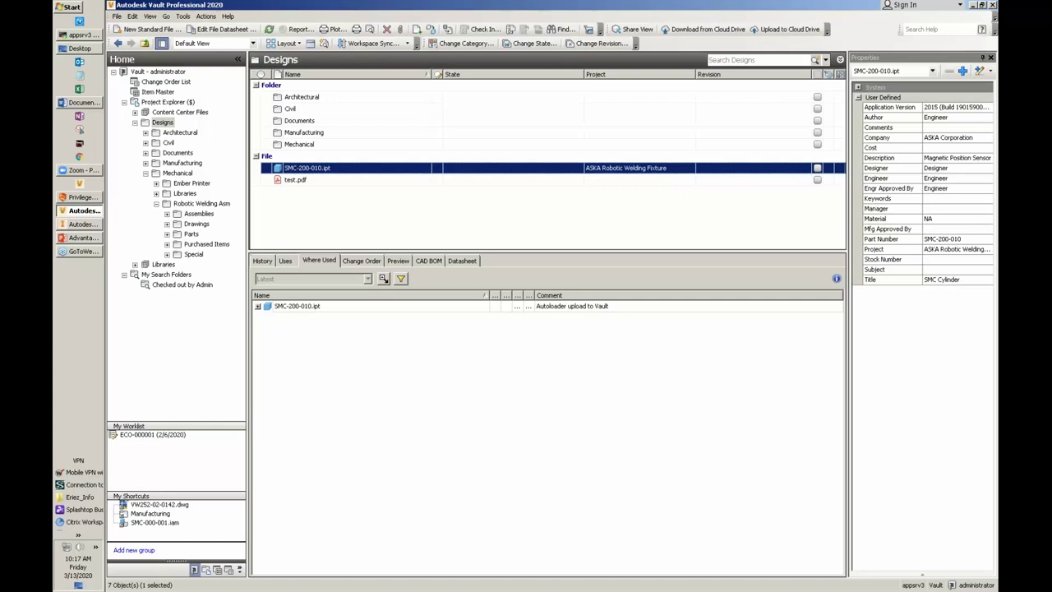
pyautogui.click(257, 306)
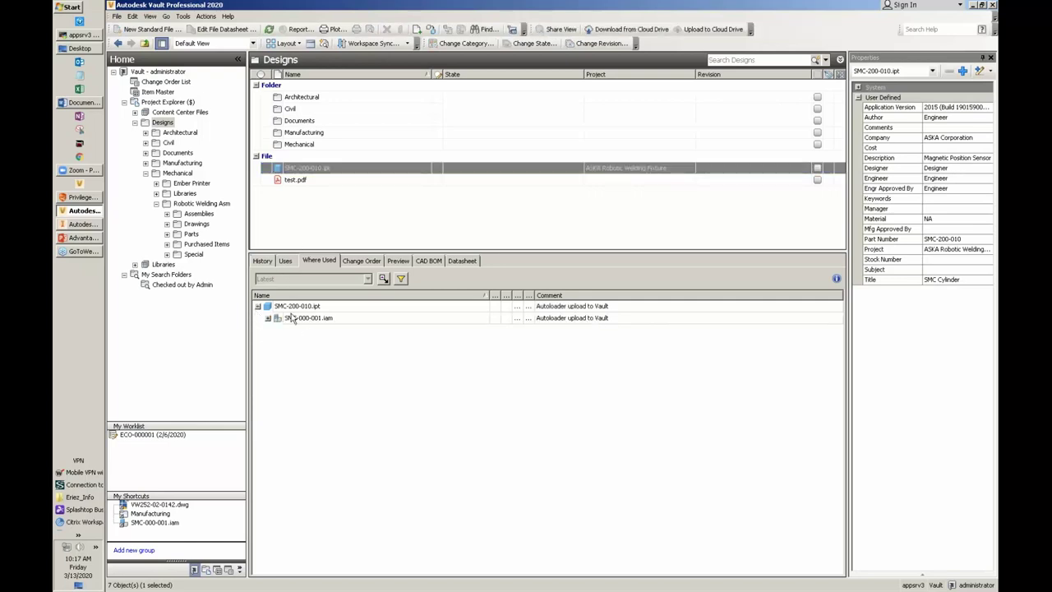
# Step: Go to the folder of parent assembly SMC-000-001.iam, expand the files it uses and pick out SMC-200-010.ipt
pyautogui.click(292, 321)
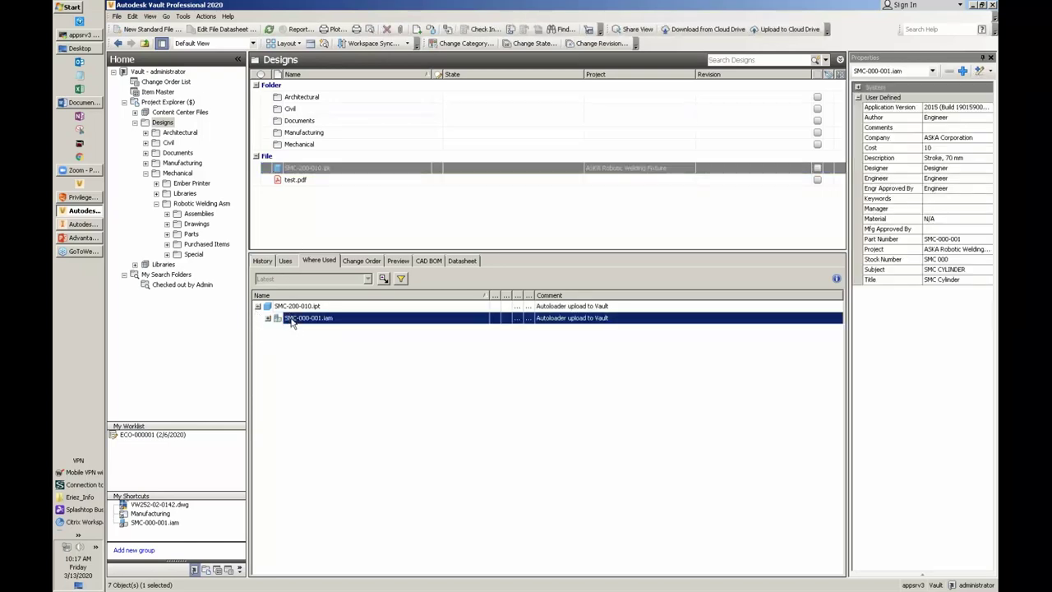
pyautogui.rightClick(291, 322)
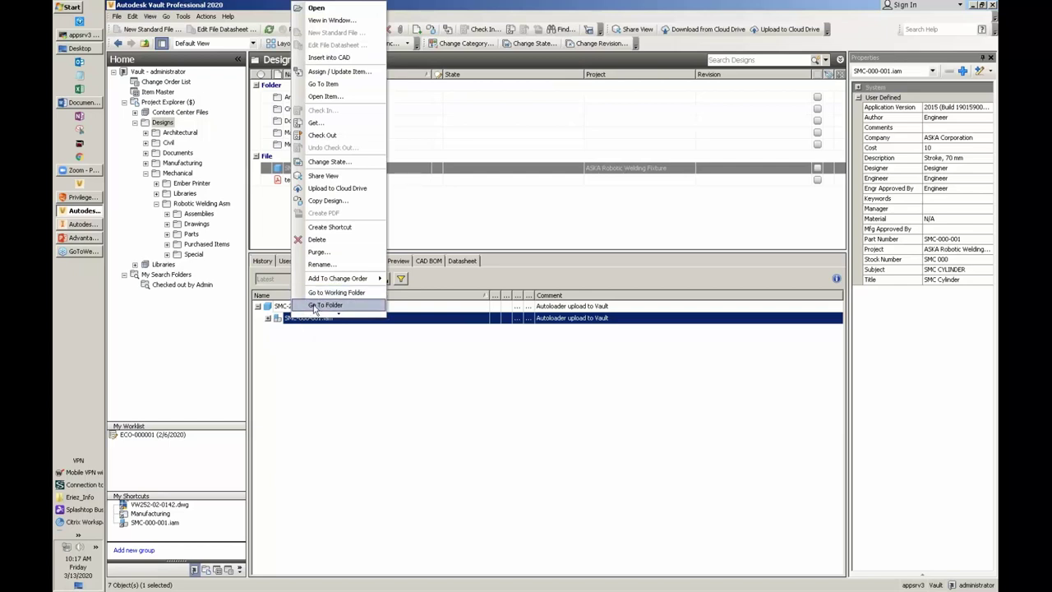
pyautogui.click(325, 305)
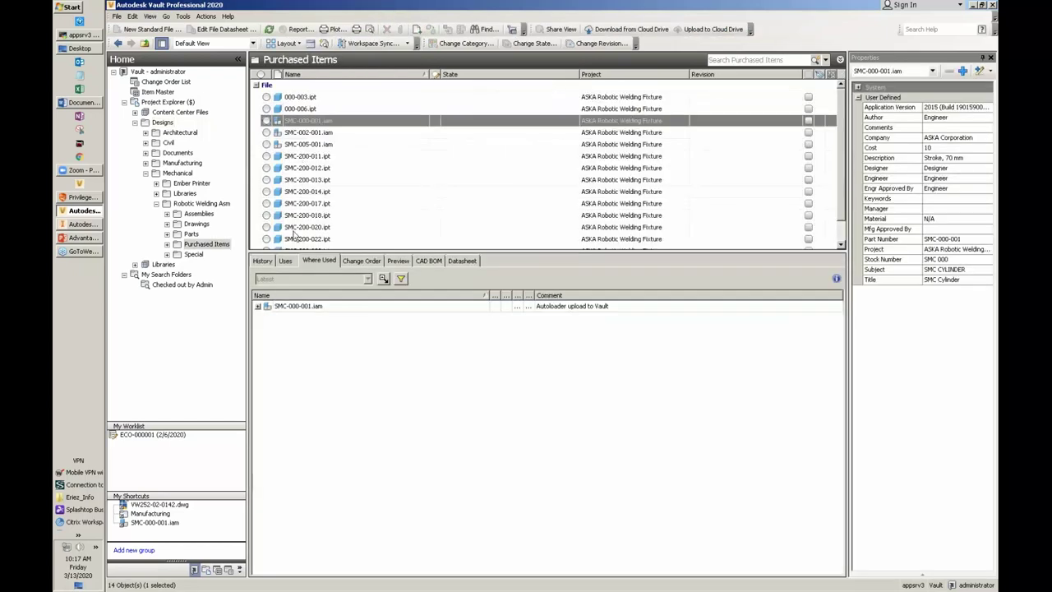
pyautogui.click(285, 261)
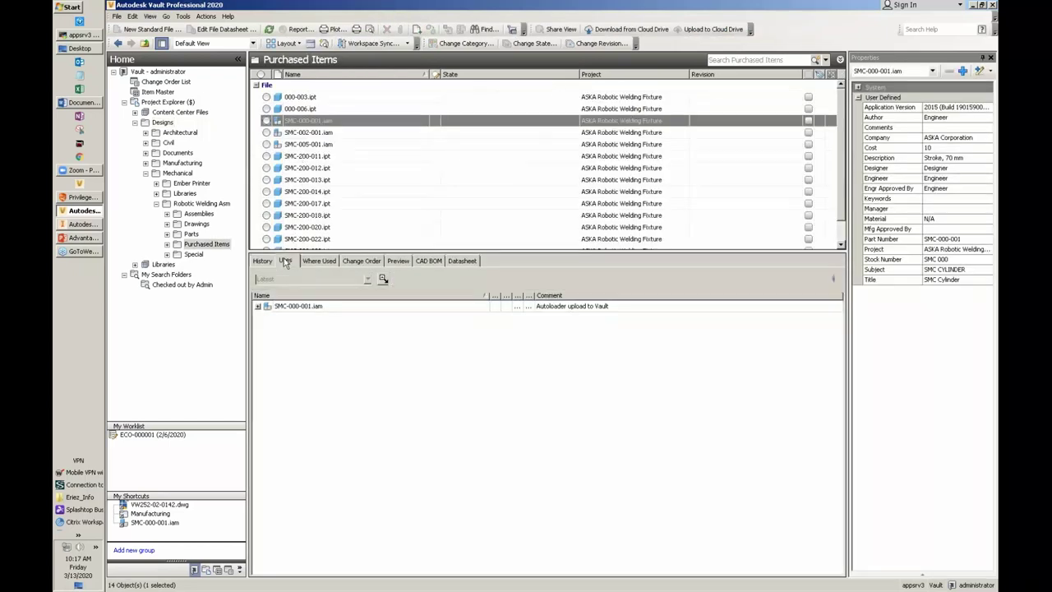
pyautogui.click(258, 310)
pyautogui.click(331, 321)
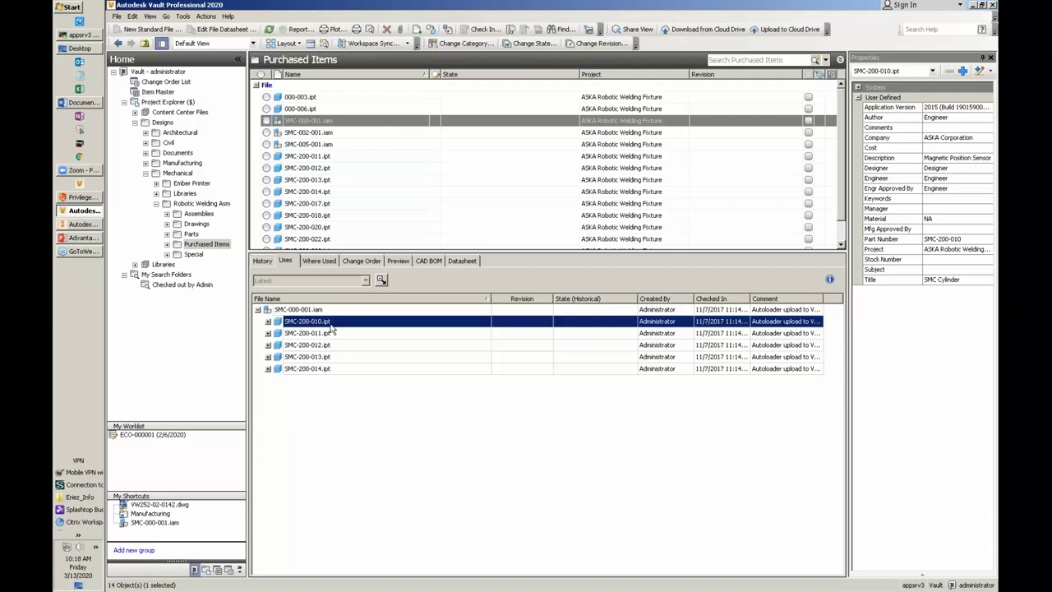
# Step: Rename SMC-200-010.ipt in the Designs folder to "New SMC-200-010", updating its part number as well, and review the rename results
pyautogui.click(164, 121)
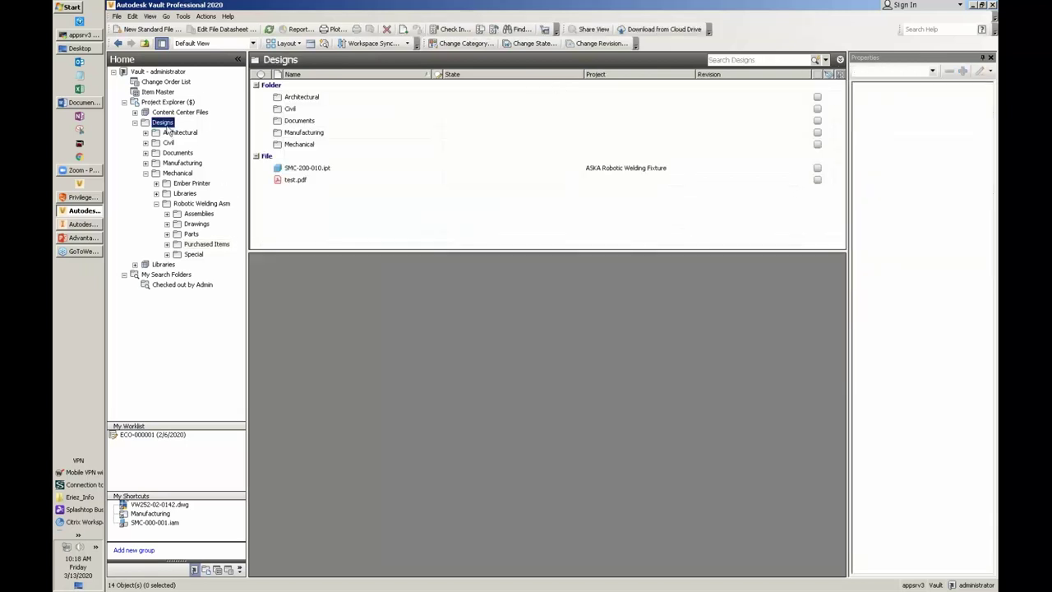
pyautogui.rightClick(328, 169)
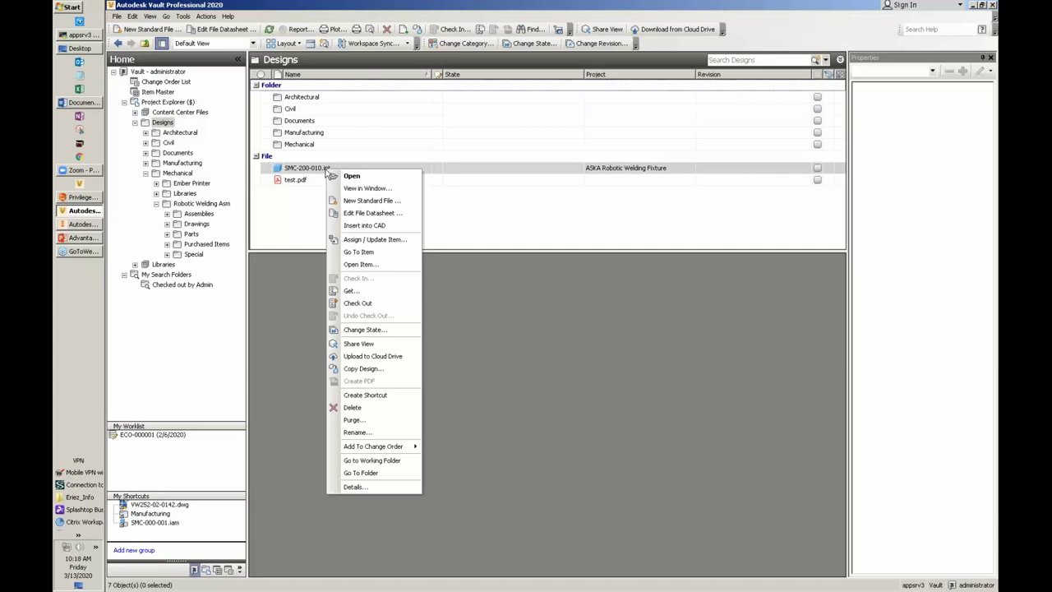
pyautogui.click(379, 432)
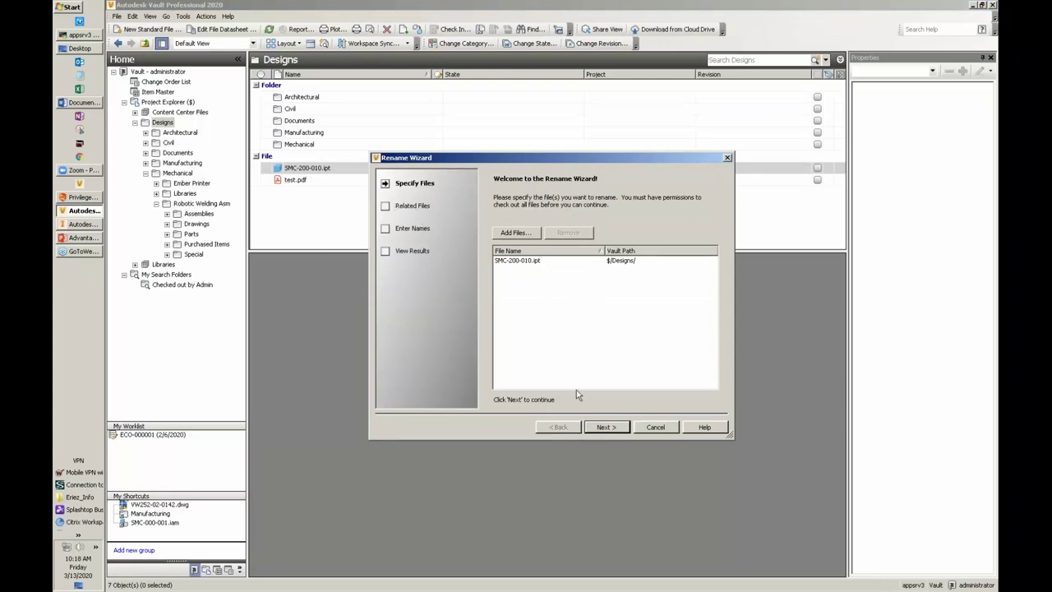
pyautogui.click(616, 429)
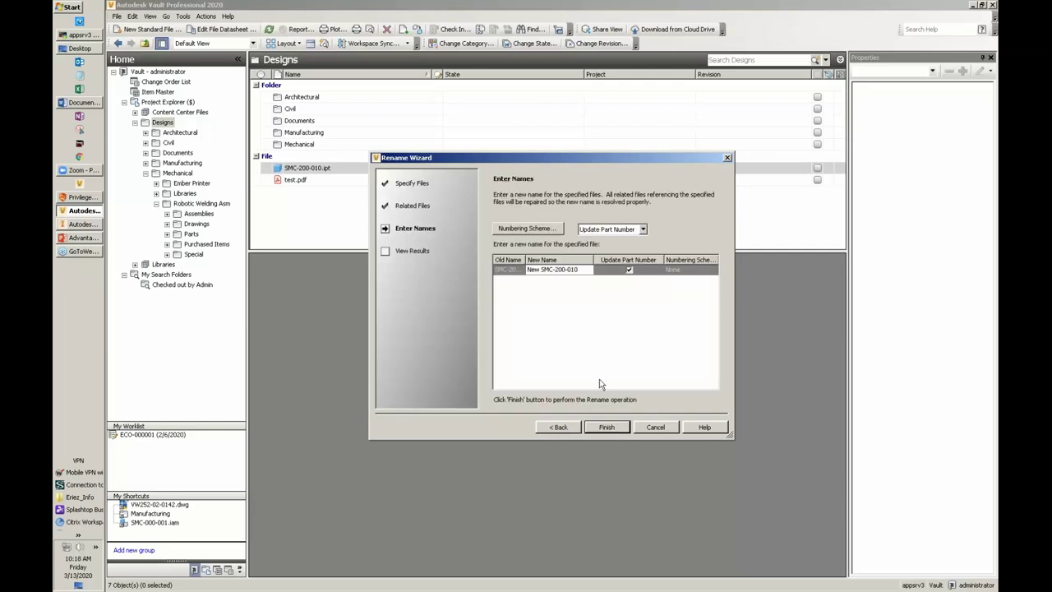
pyautogui.click(606, 428)
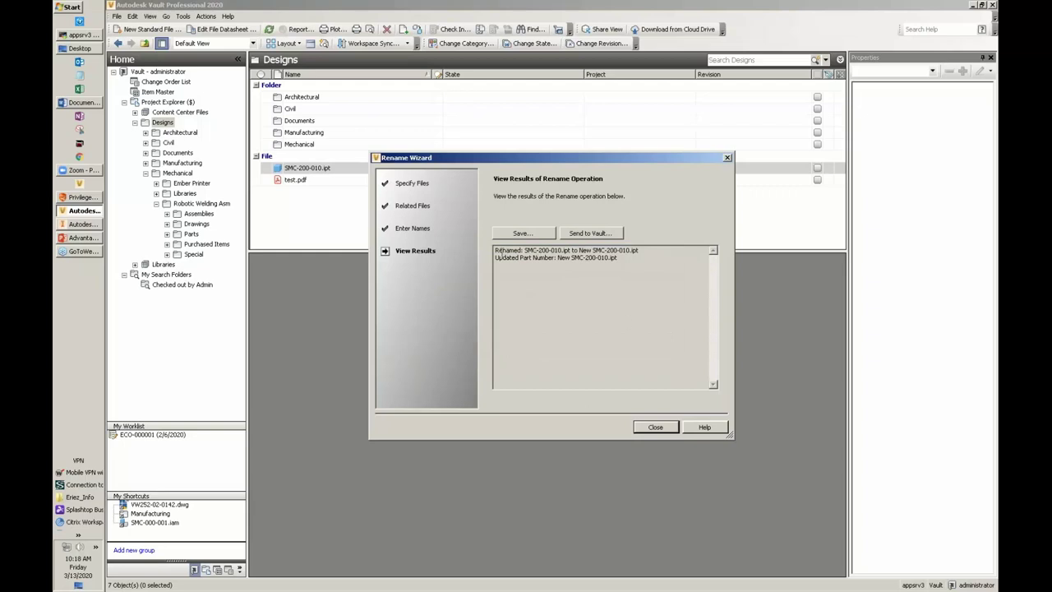
pyautogui.moveTo(497, 250); pyautogui.dragTo(641, 257)
pyautogui.click(626, 260)
pyautogui.click(655, 427)
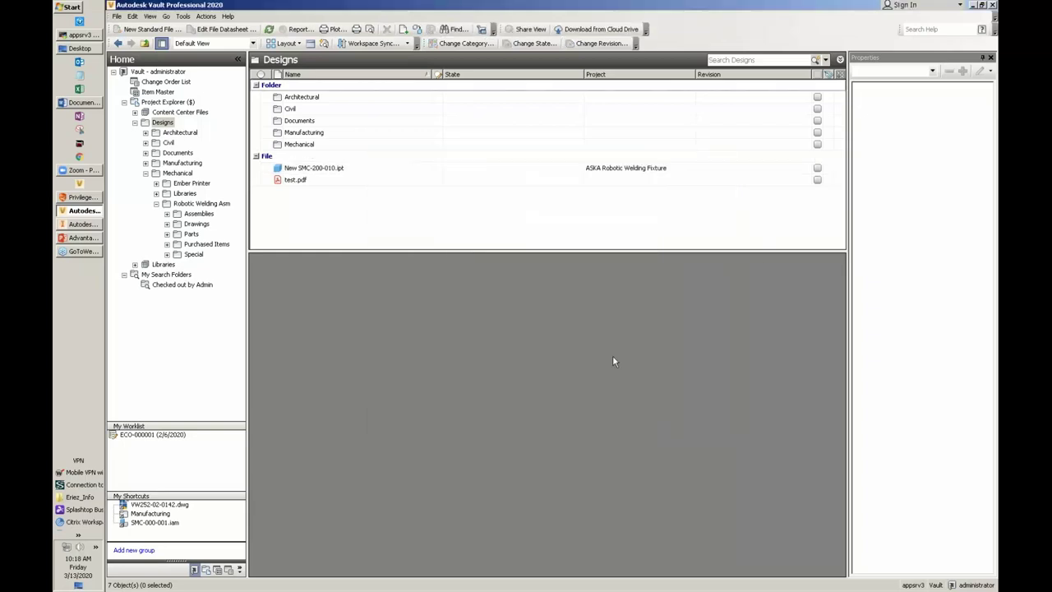
# Step: Show where New SMC-200-010.ipt is used and go to the folder of its parent assembly SMC-000-001.iam
pyautogui.click(329, 171)
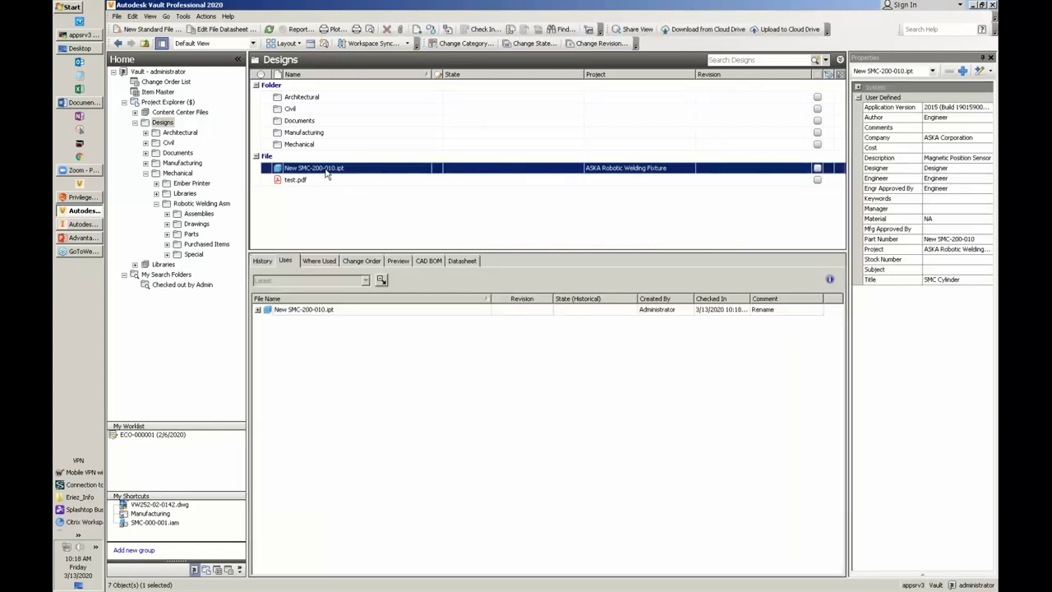
pyautogui.click(319, 260)
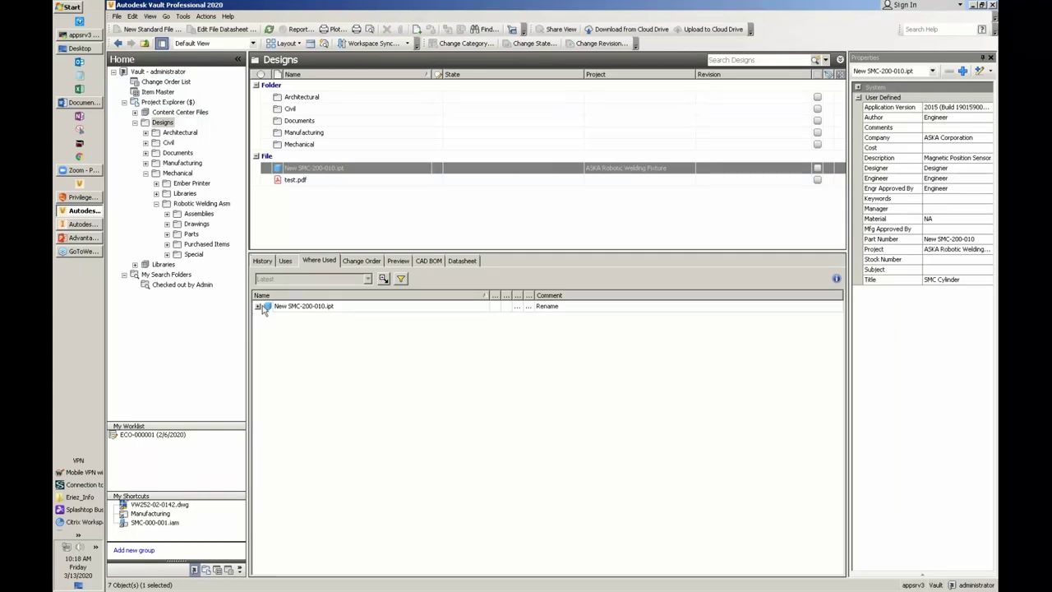
pyautogui.click(260, 306)
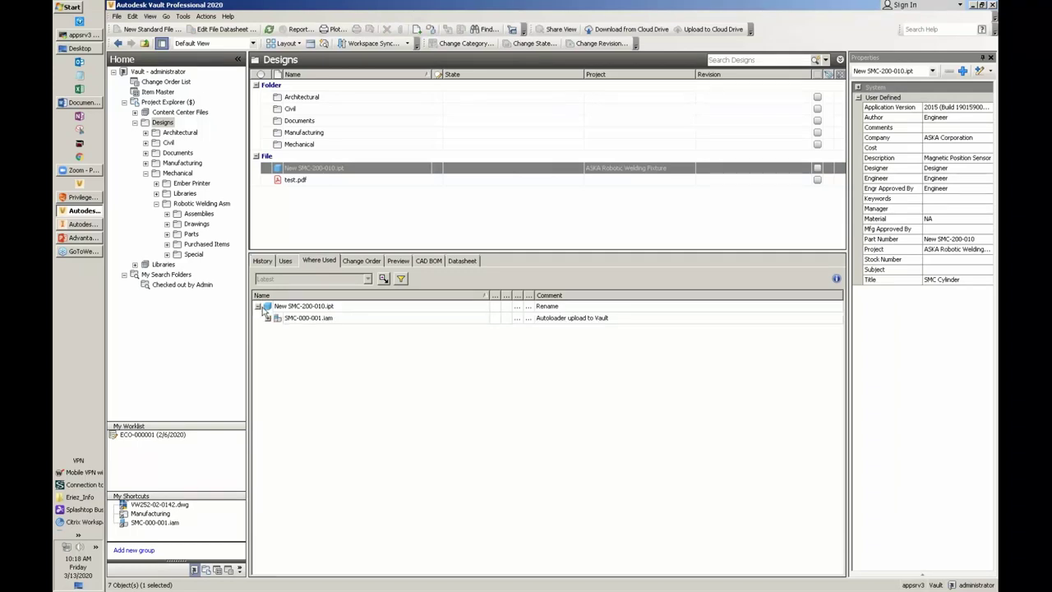
pyautogui.click(327, 319)
pyautogui.rightClick(327, 318)
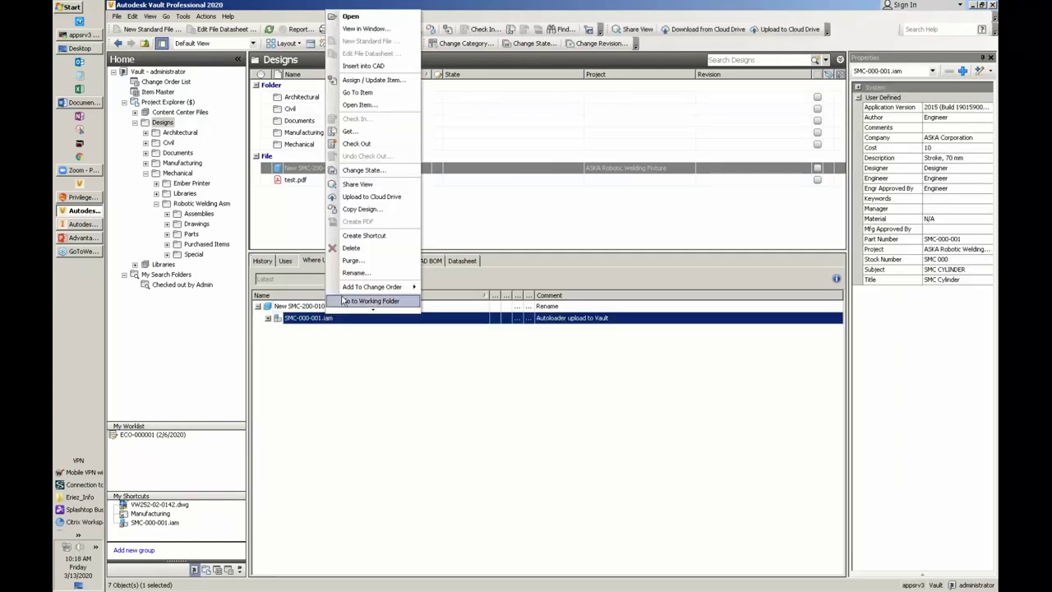
pyautogui.click(346, 267)
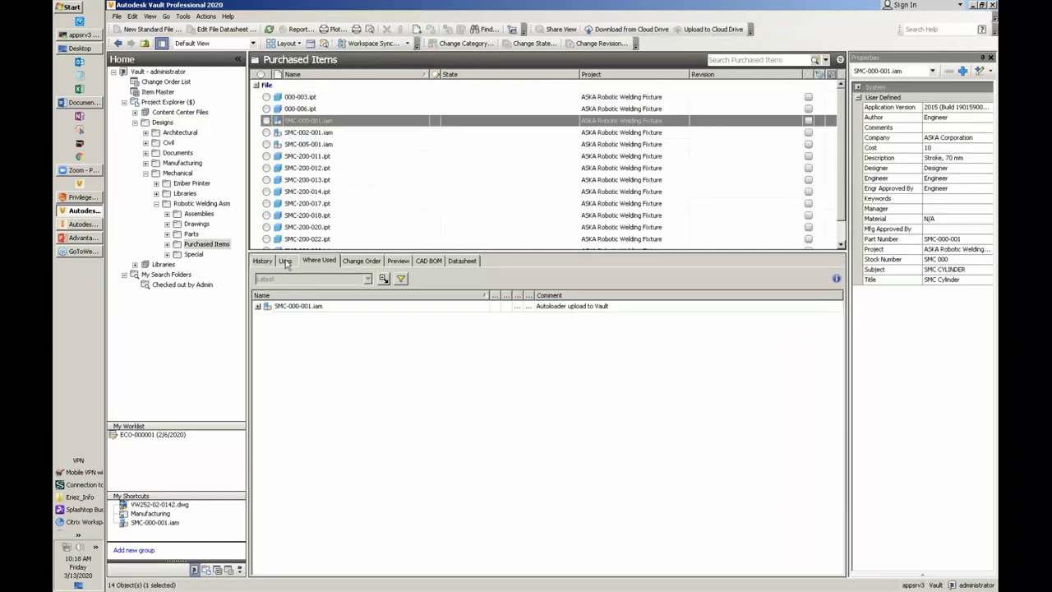
# Step: Expand the files used by SMC-000-001.iam and check its reference to New SMC-200-010.ipt
pyautogui.click(286, 261)
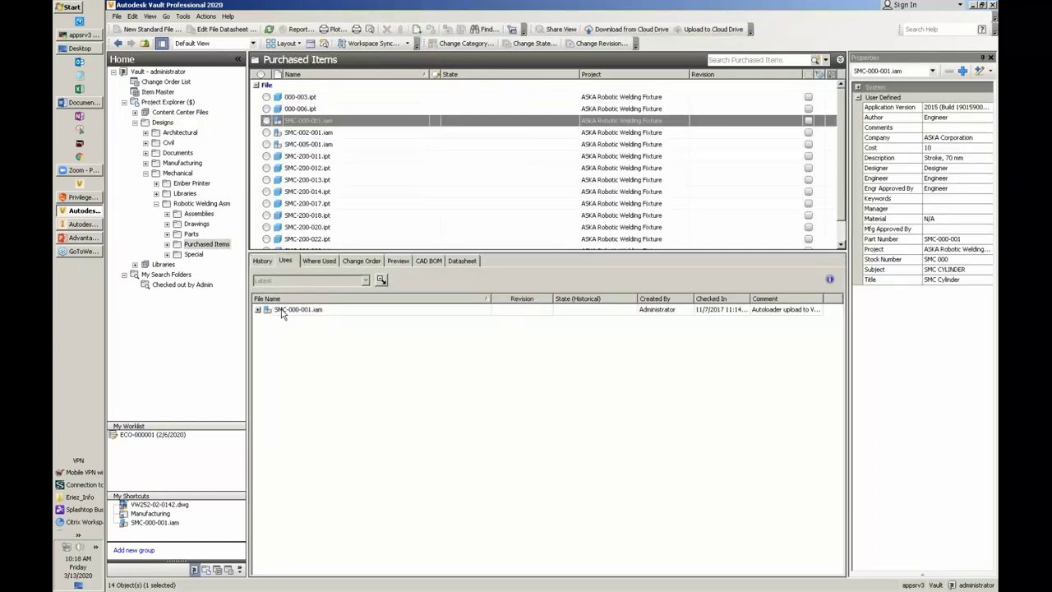
pyautogui.rightClick(282, 313)
pyautogui.scroll(-1, 321, 283)
pyautogui.click(322, 280)
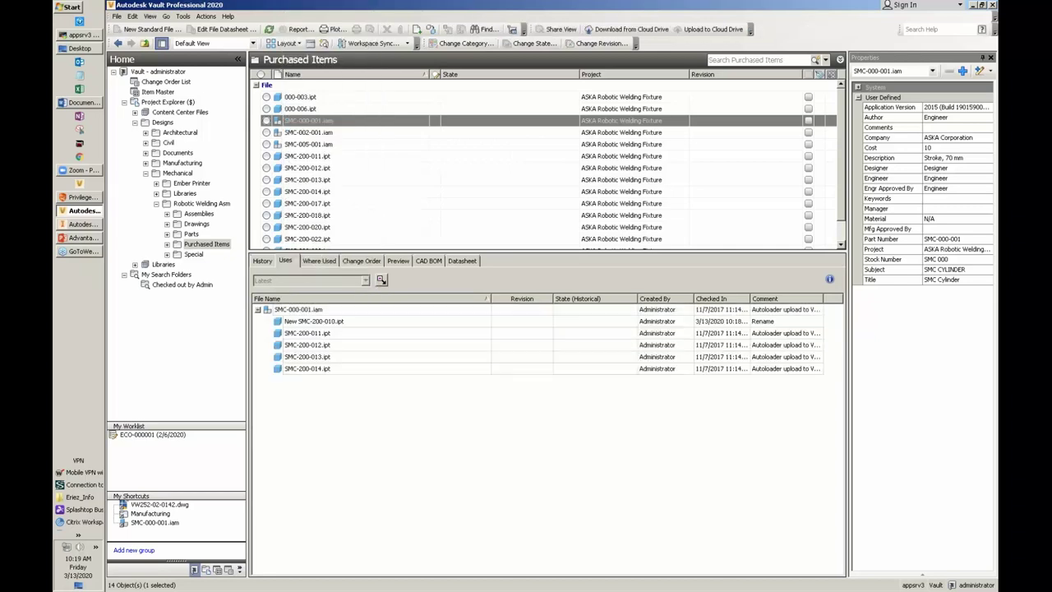
pyautogui.click(321, 322)
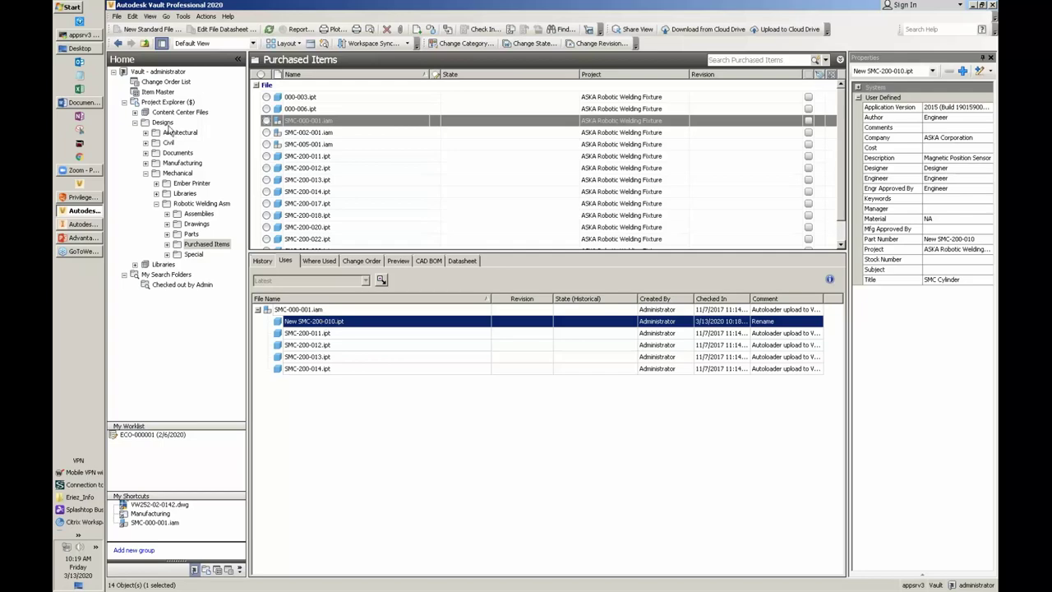
# Step: Switch to Inventor, start opening a file from Vault and browse to Designs/Mechanical/Robotic Welding Asm
pyautogui.click(93, 229)
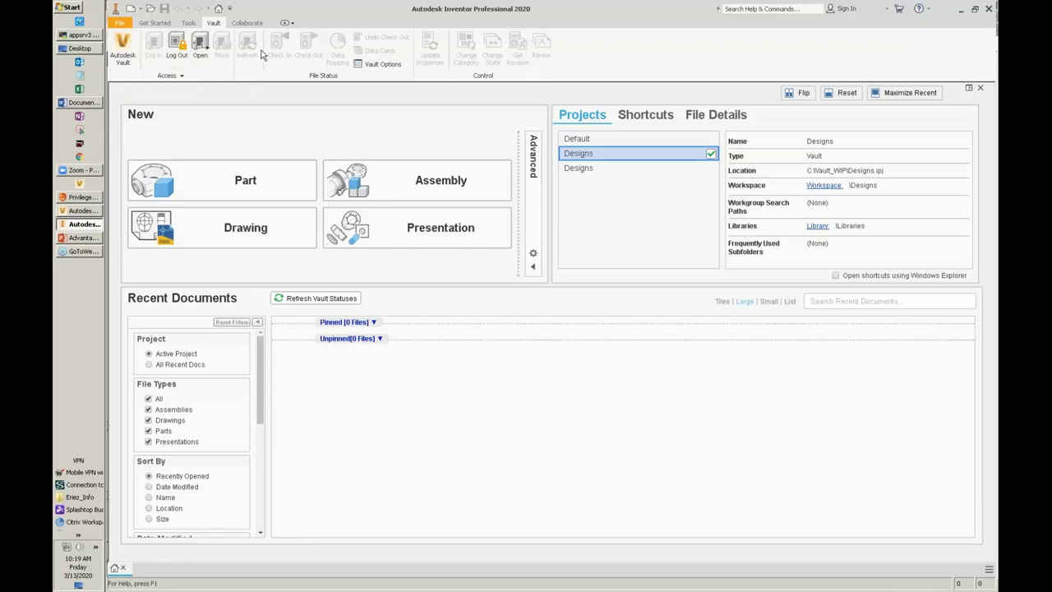
pyautogui.click(201, 42)
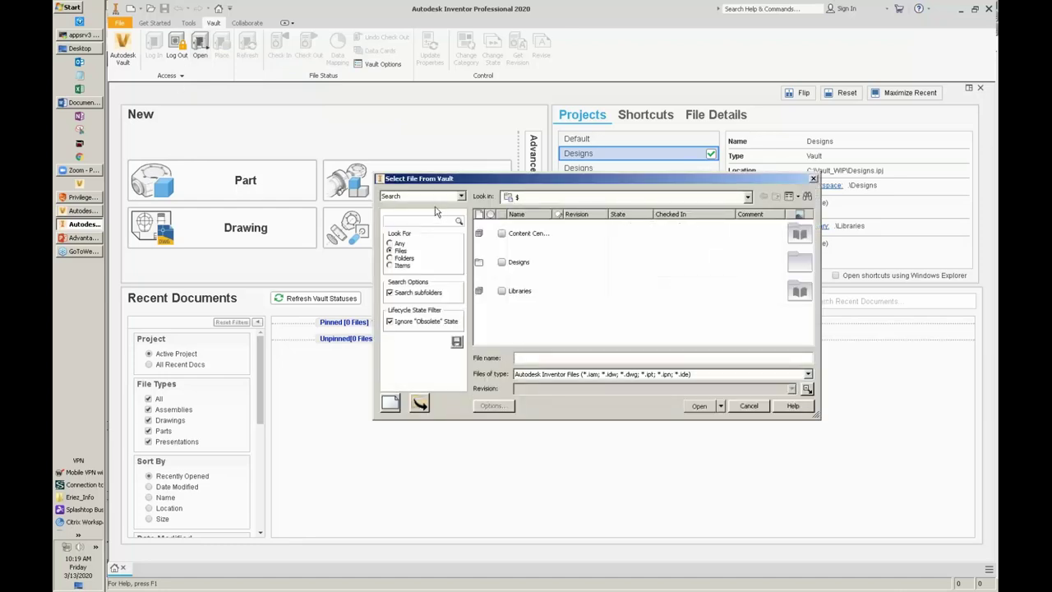
pyautogui.moveTo(471, 183); pyautogui.dragTo(418, 115)
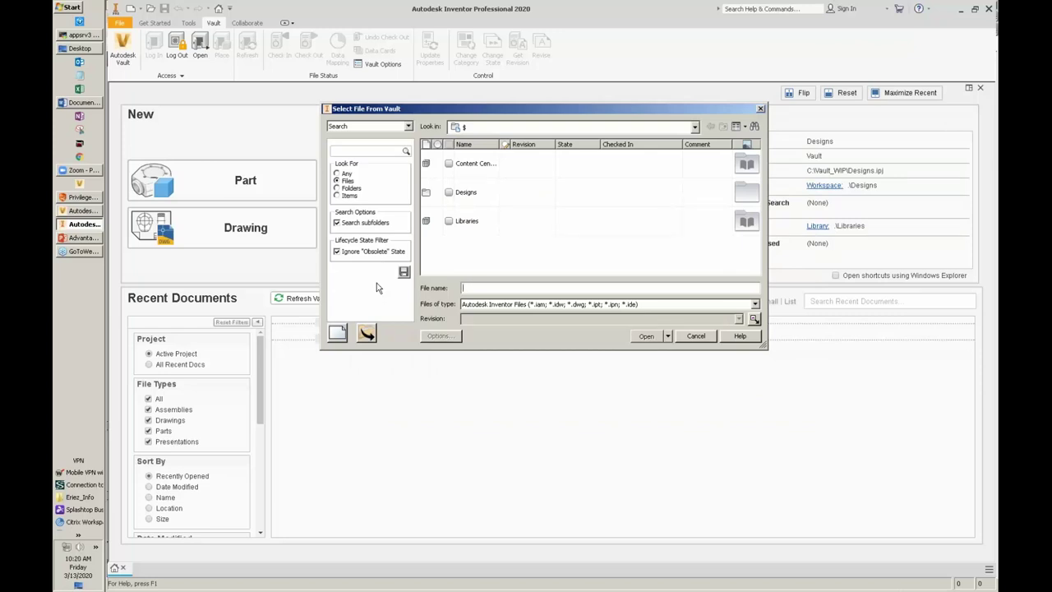
pyautogui.doubleClick(472, 192)
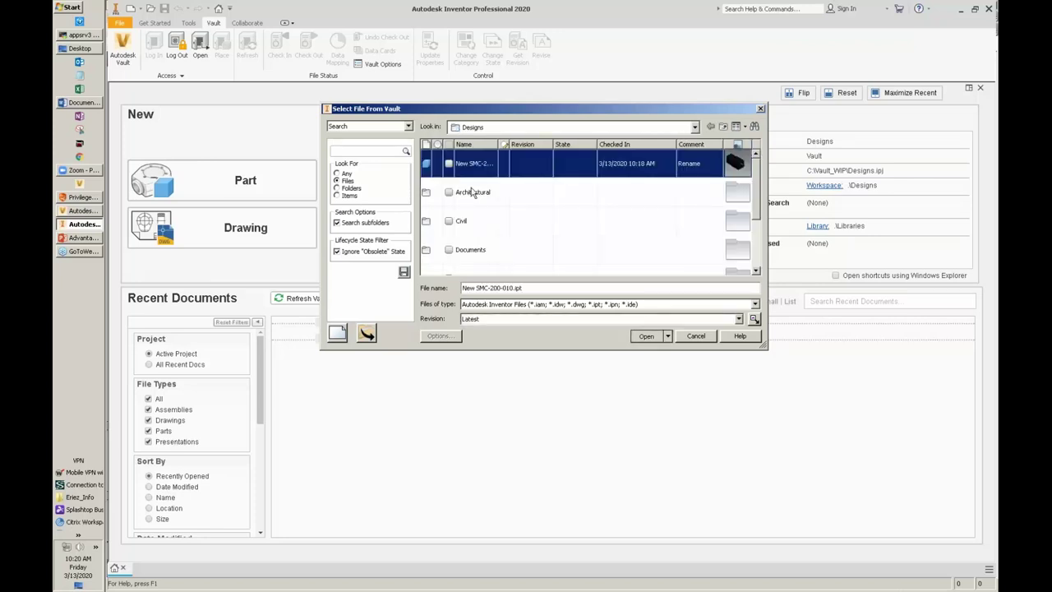
pyautogui.scroll(-2, 475, 222)
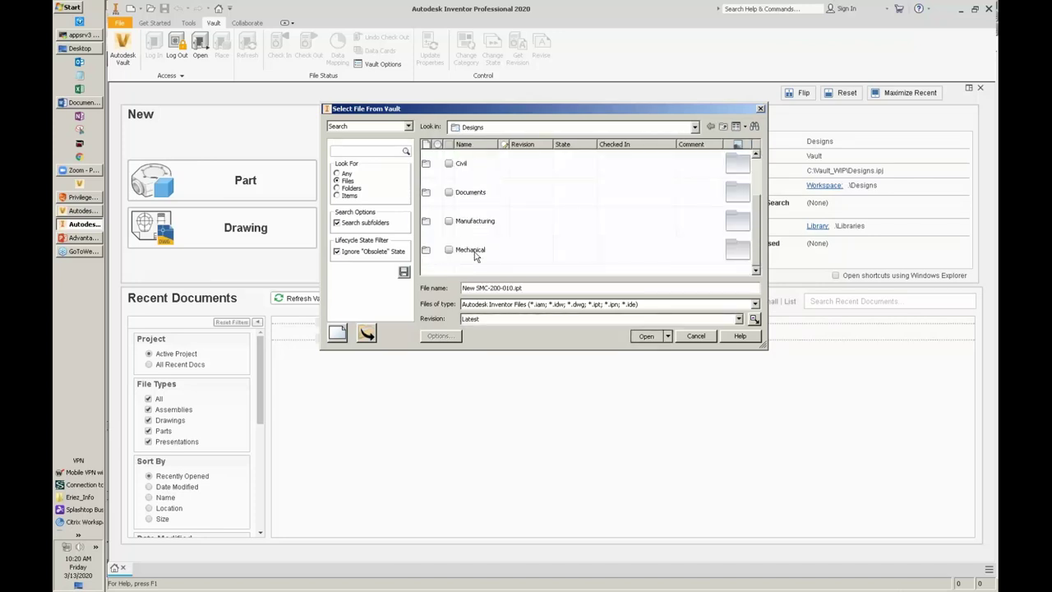
pyautogui.doubleClick(473, 248)
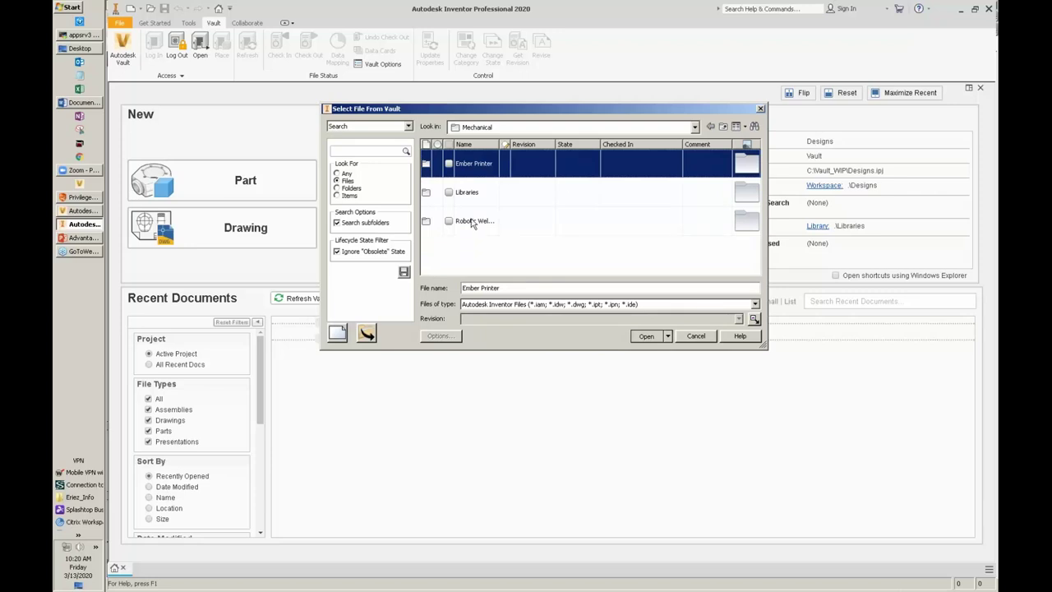
pyautogui.doubleClick(472, 220)
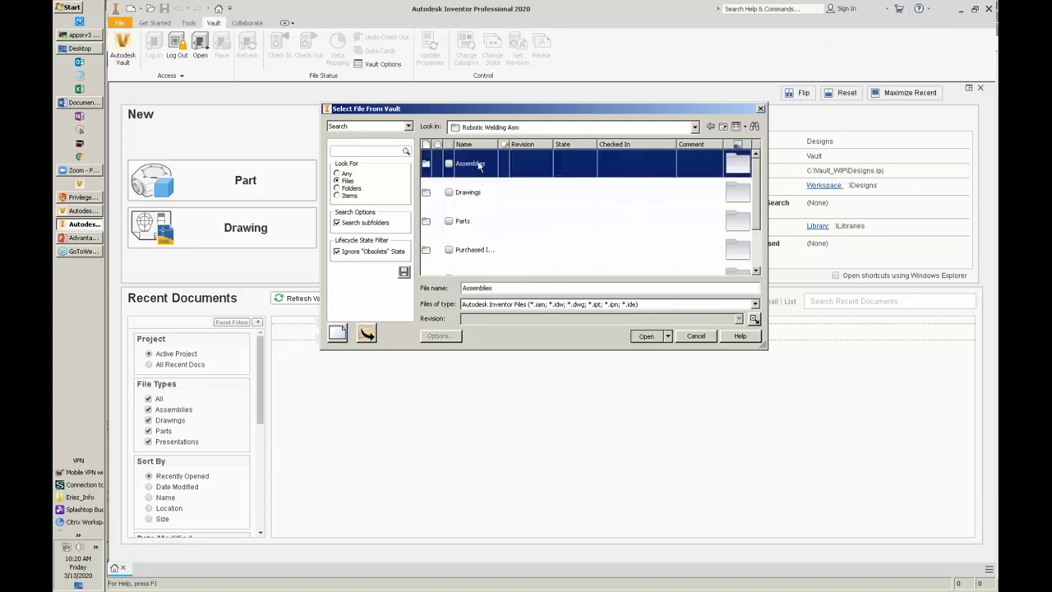
# Step: Look through the assembly files in the Assemblies folder, including 200-103.iam and 200-106.iam
pyautogui.doubleClick(479, 164)
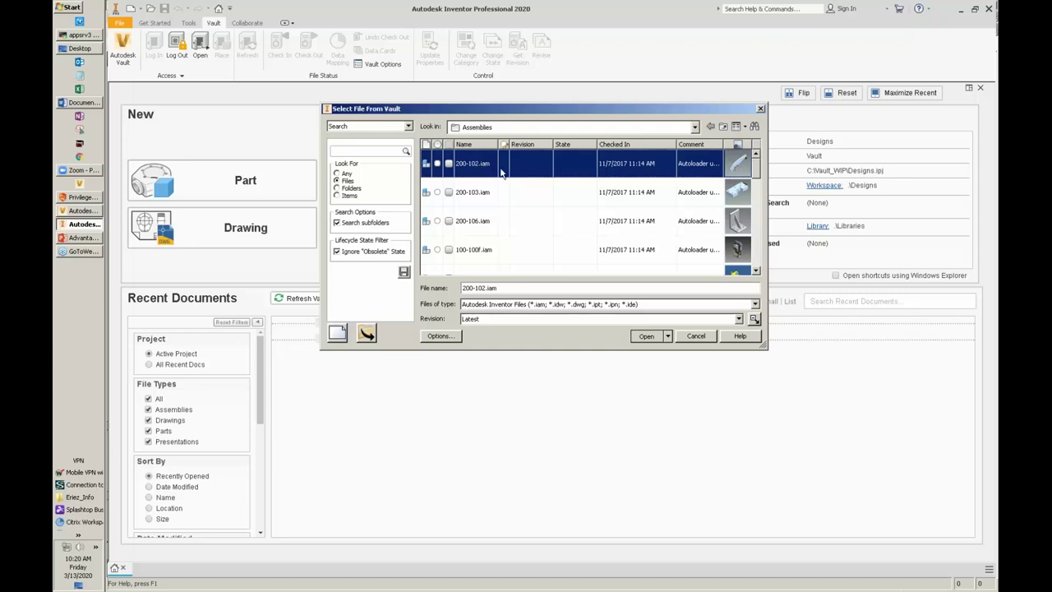
pyautogui.click(487, 194)
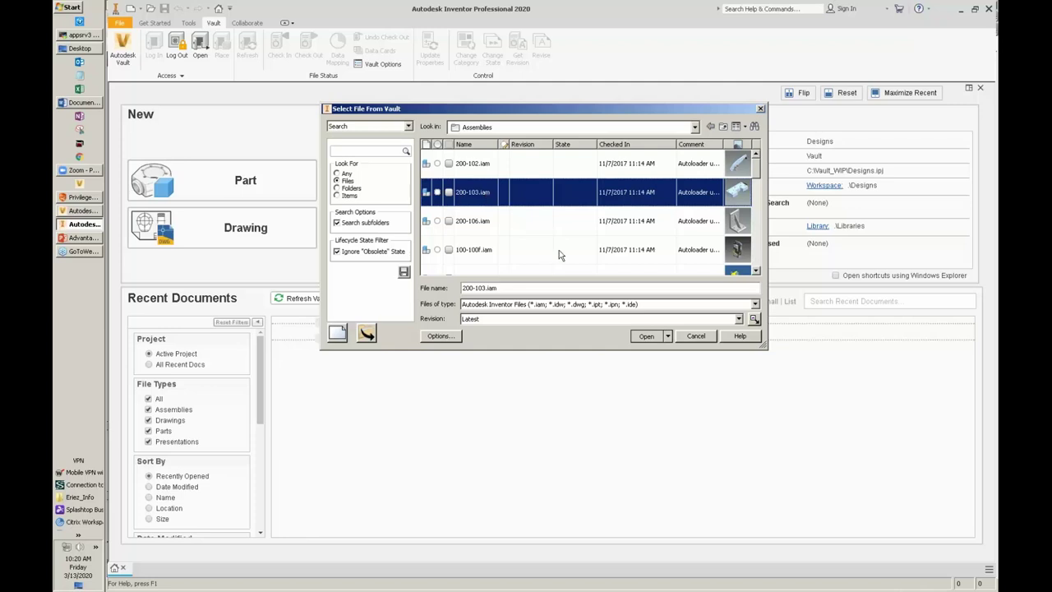
pyautogui.click(470, 221)
pyautogui.scroll(-5, 473, 222)
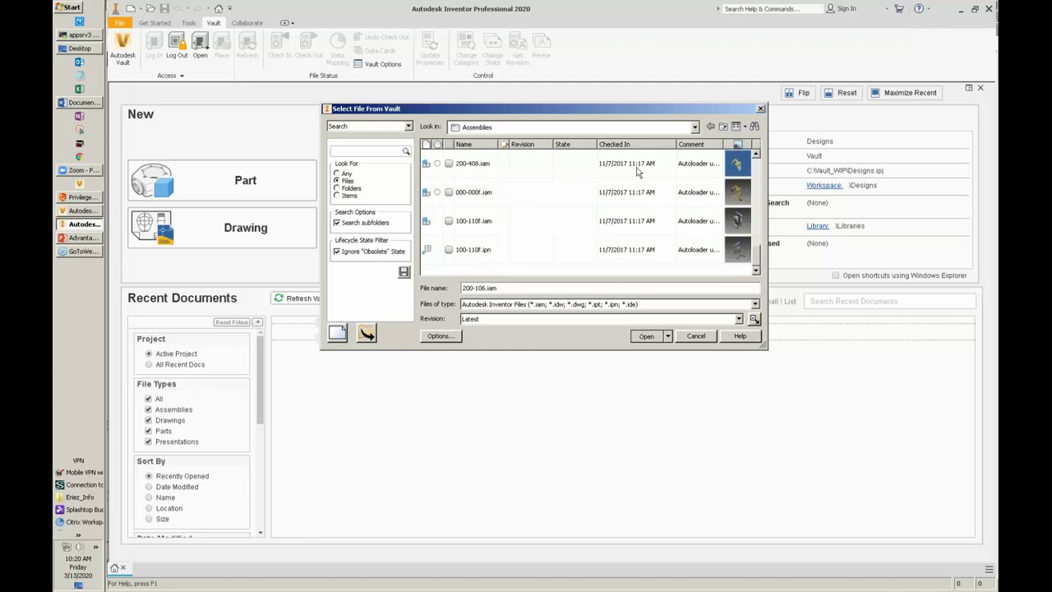
# Step: Open 200-105.ipt from the Robotic Welding Asm Parts folder, checking it out and updating its properties
pyautogui.click(710, 126)
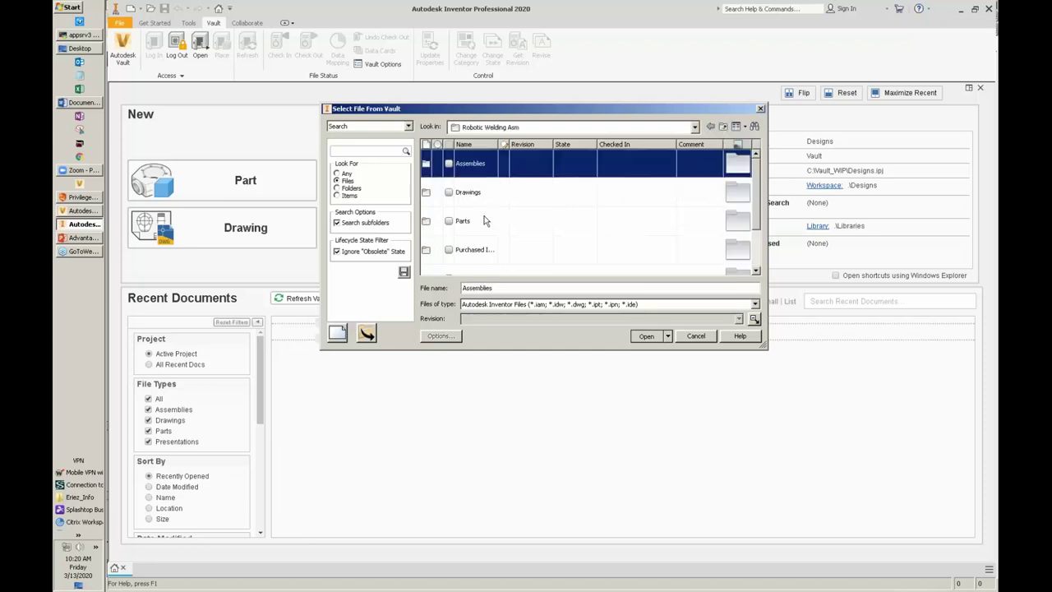
pyautogui.doubleClick(485, 220)
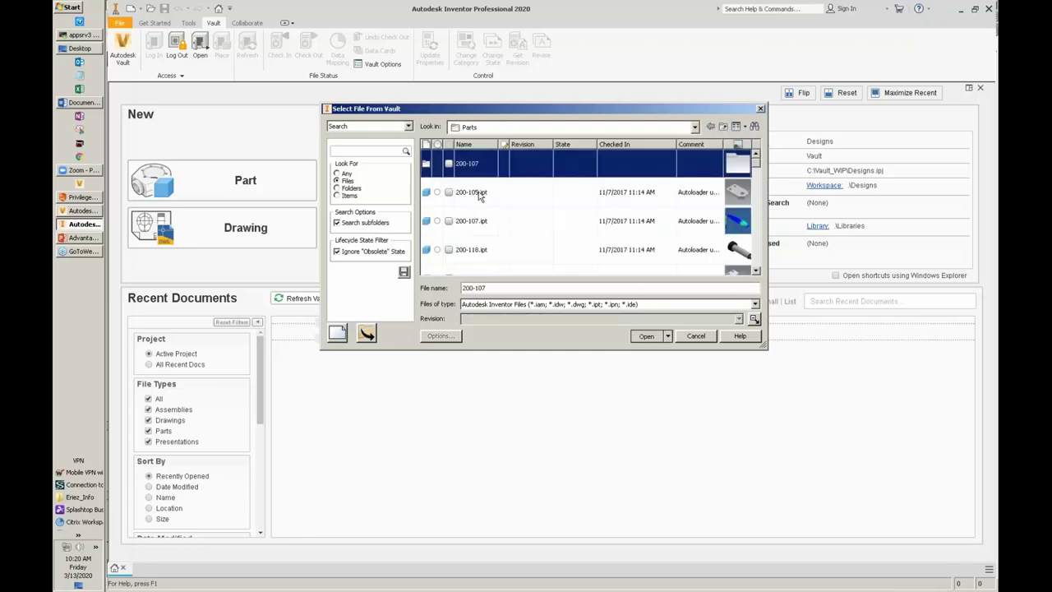
pyautogui.doubleClick(480, 193)
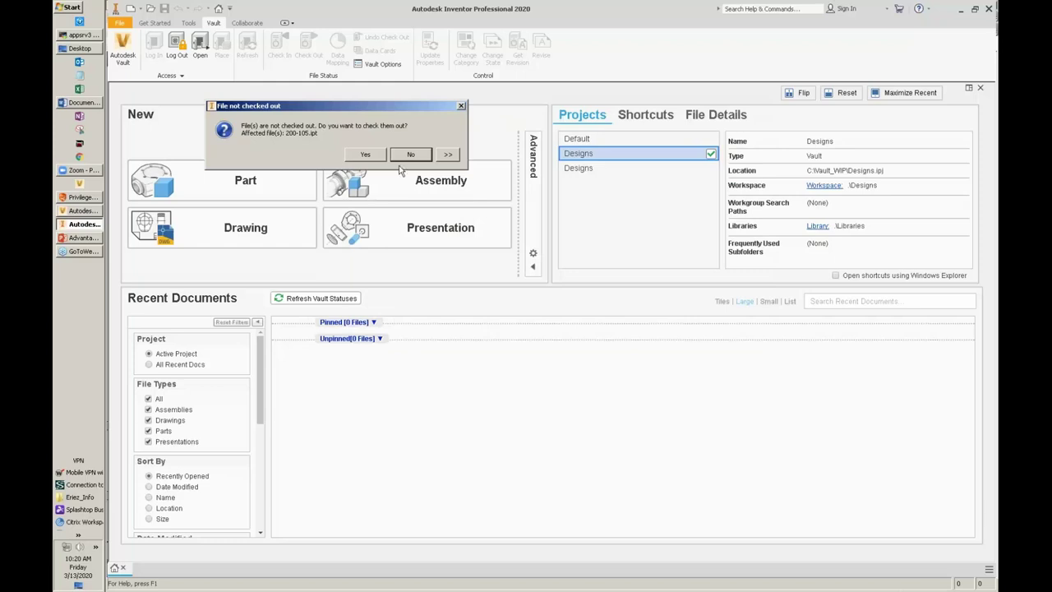
pyautogui.click(379, 158)
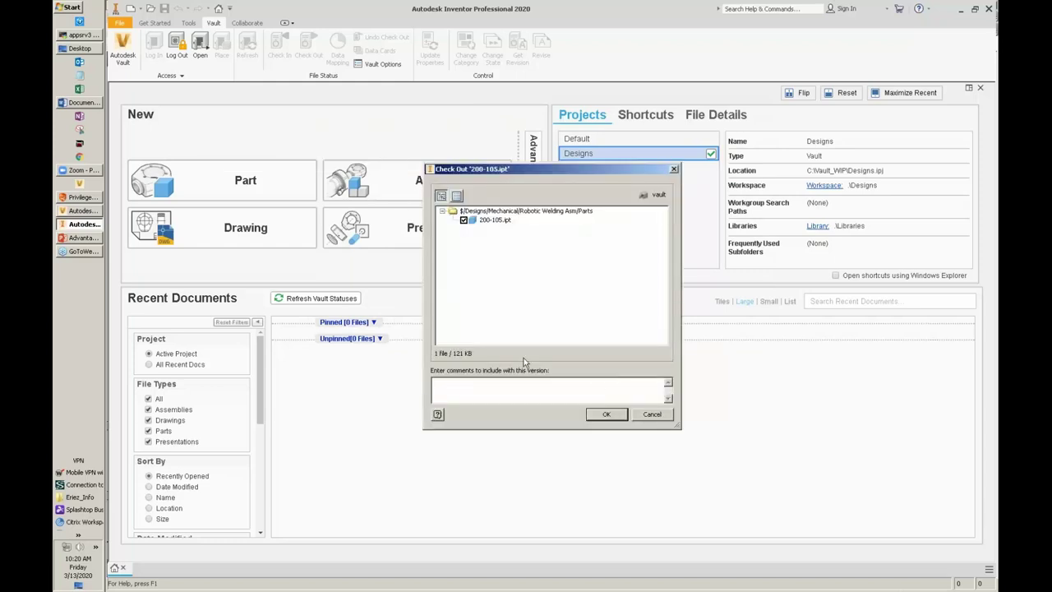
pyautogui.click(613, 415)
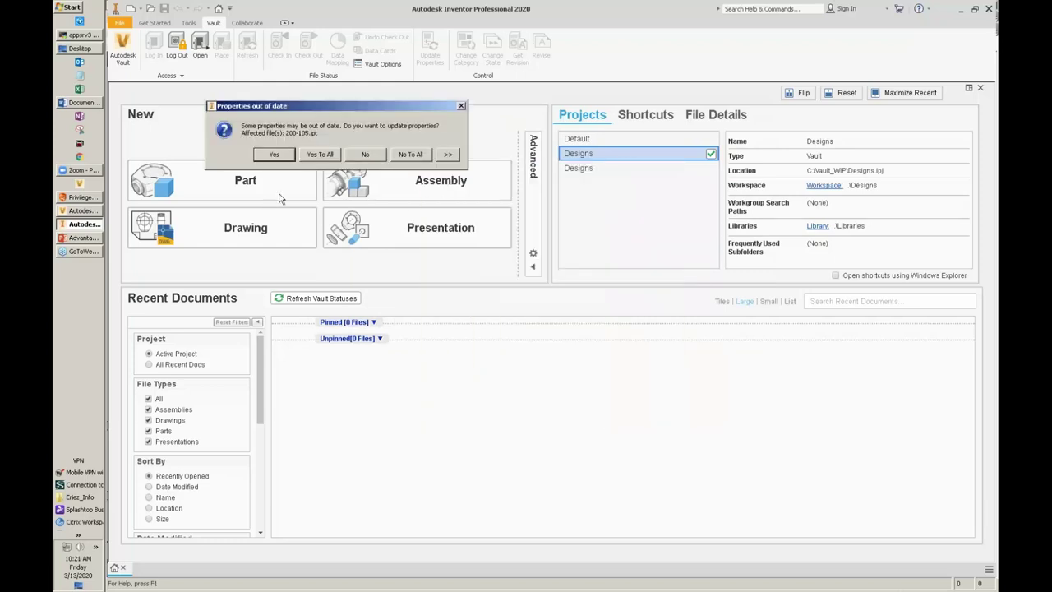
pyautogui.click(317, 155)
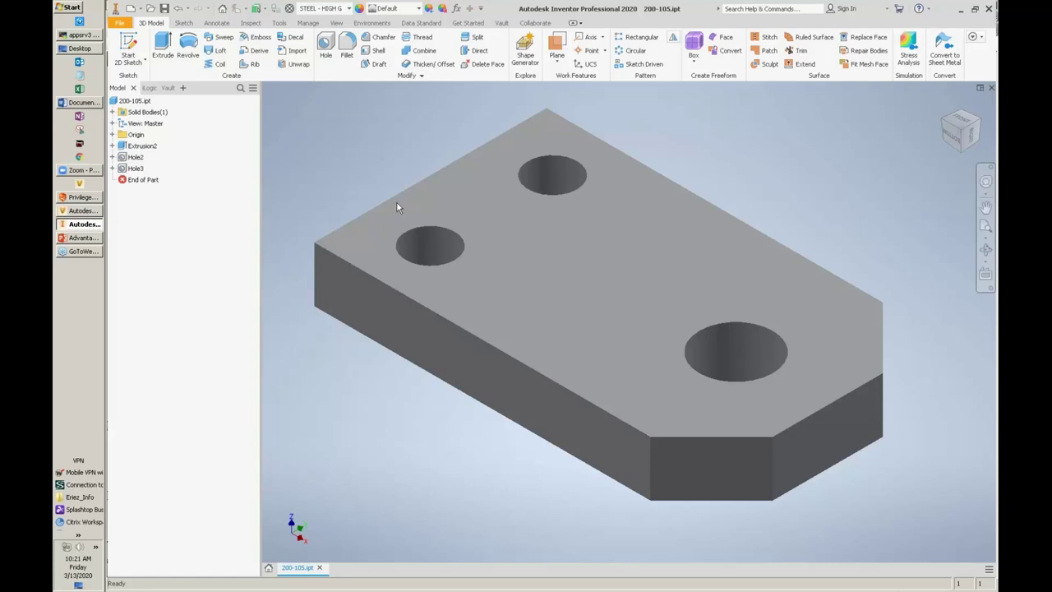
# Step: Fillet the six outer edges of the plate's upper face with a 2 mm radius
pyautogui.click(588, 321)
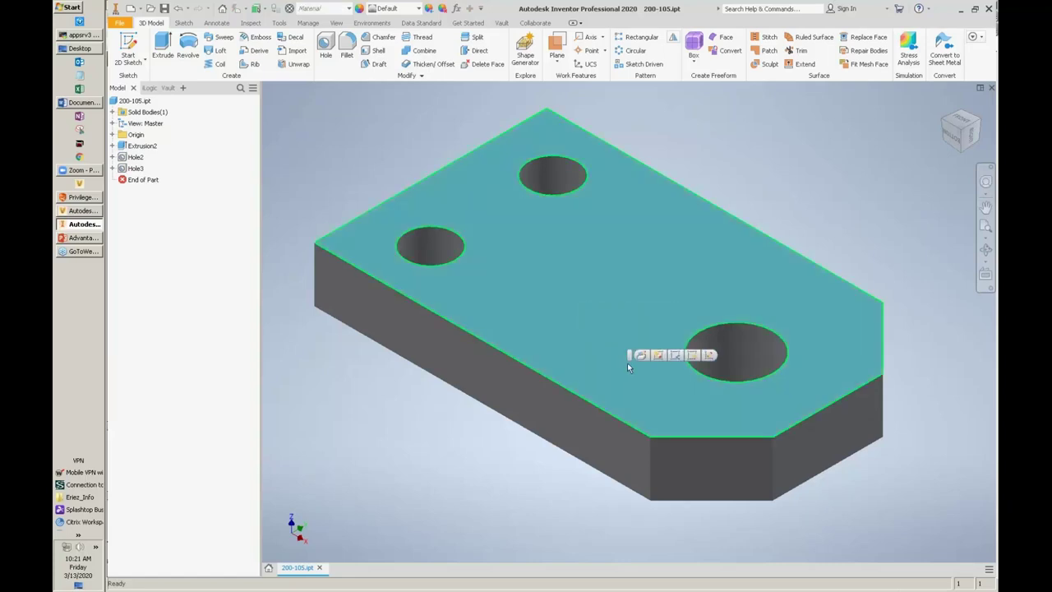
pyautogui.press('F4')
pyautogui.moveTo(629, 357); pyautogui.dragTo(641, 476)
pyautogui.click(346, 49)
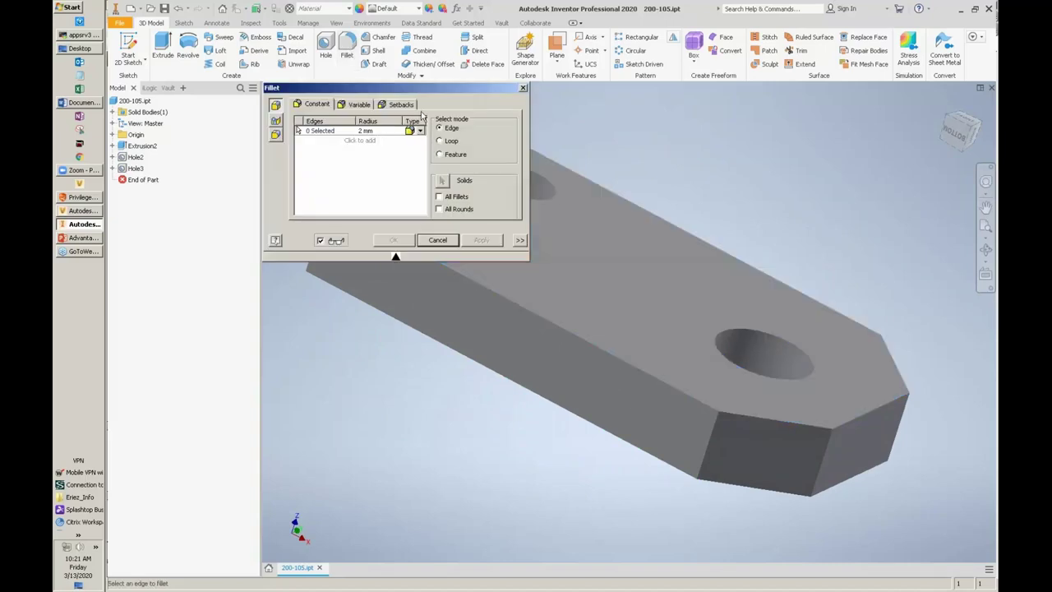
pyautogui.click(700, 402)
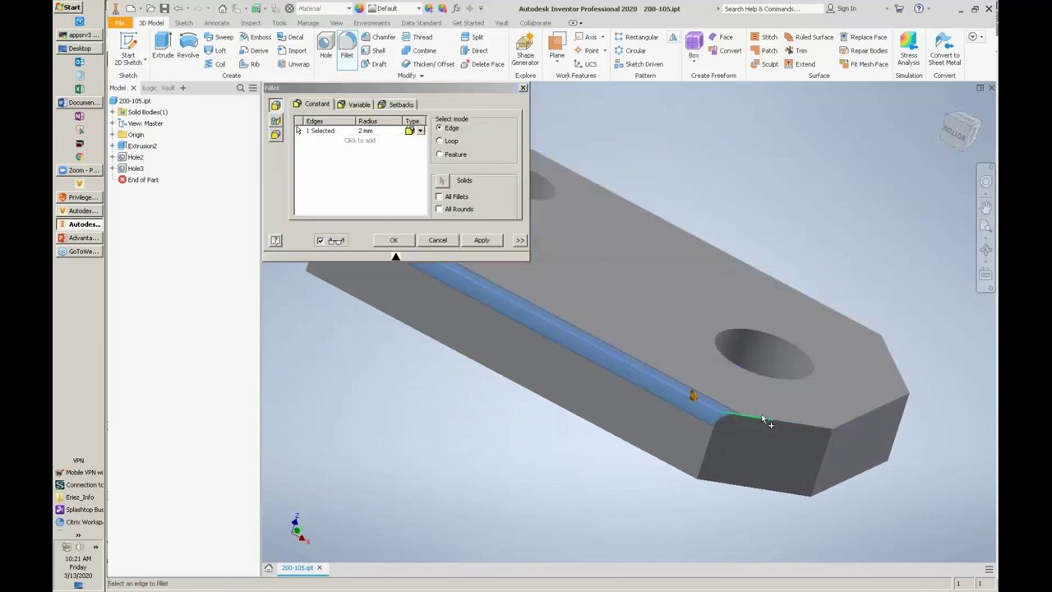
pyautogui.click(764, 420)
pyautogui.click(878, 408)
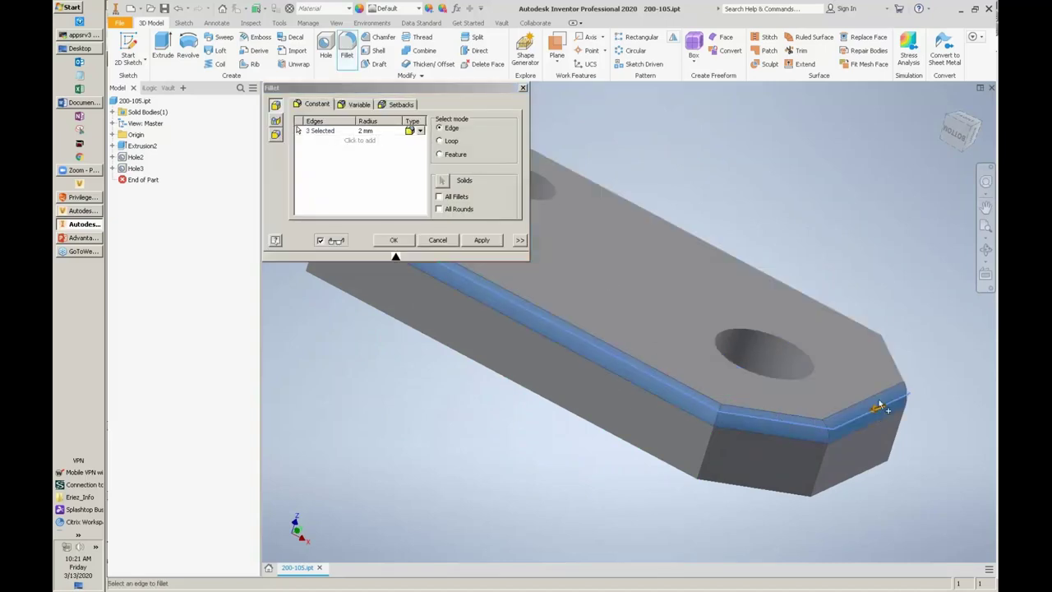
pyautogui.click(892, 366)
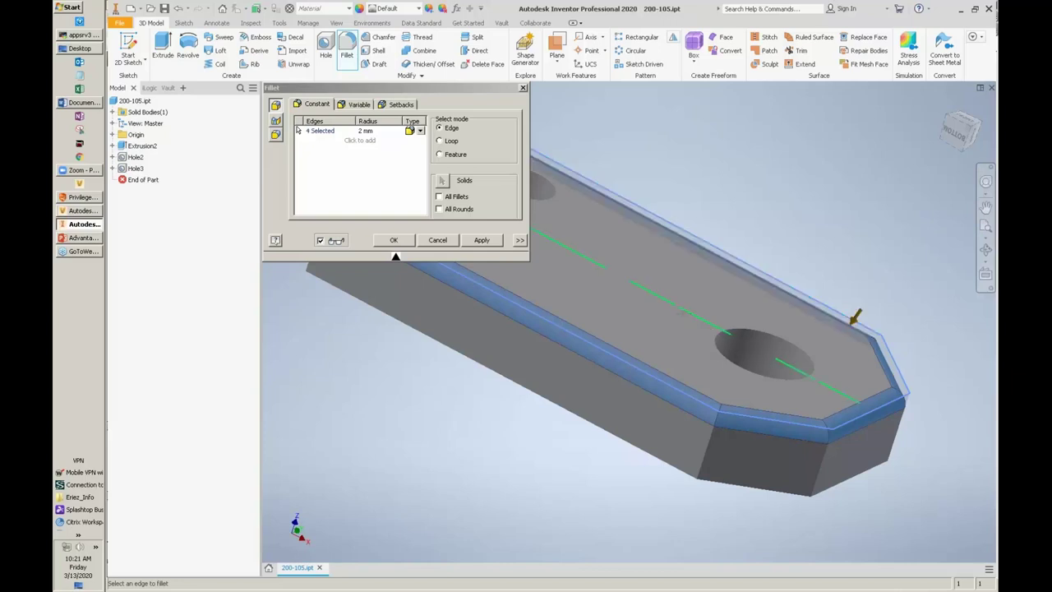
pyautogui.click(851, 319)
pyautogui.moveTo(585, 263); pyautogui.dragTo(762, 346, button='middle')
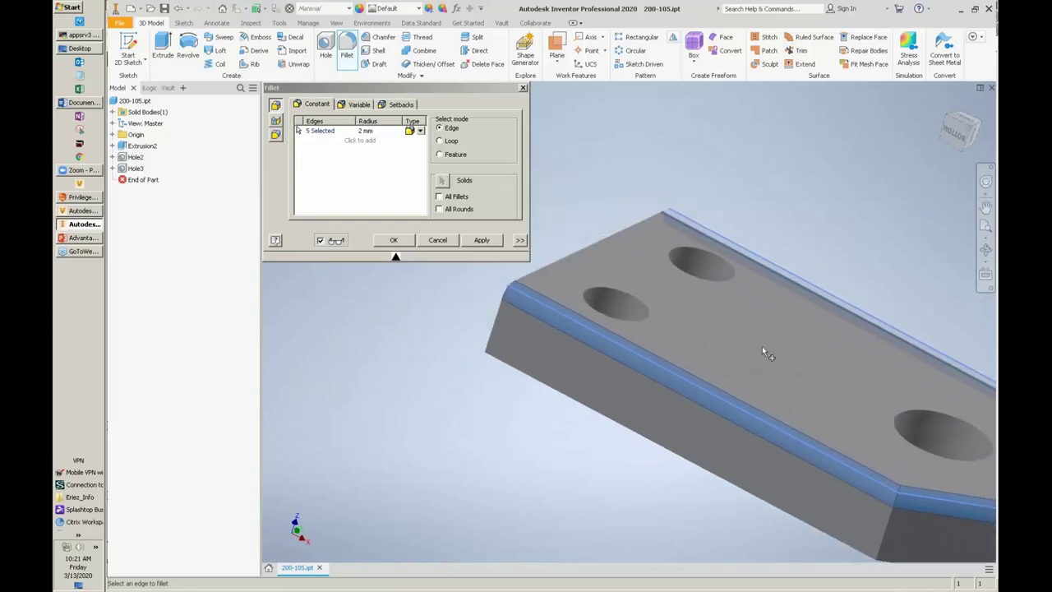
pyautogui.click(554, 266)
pyautogui.click(392, 239)
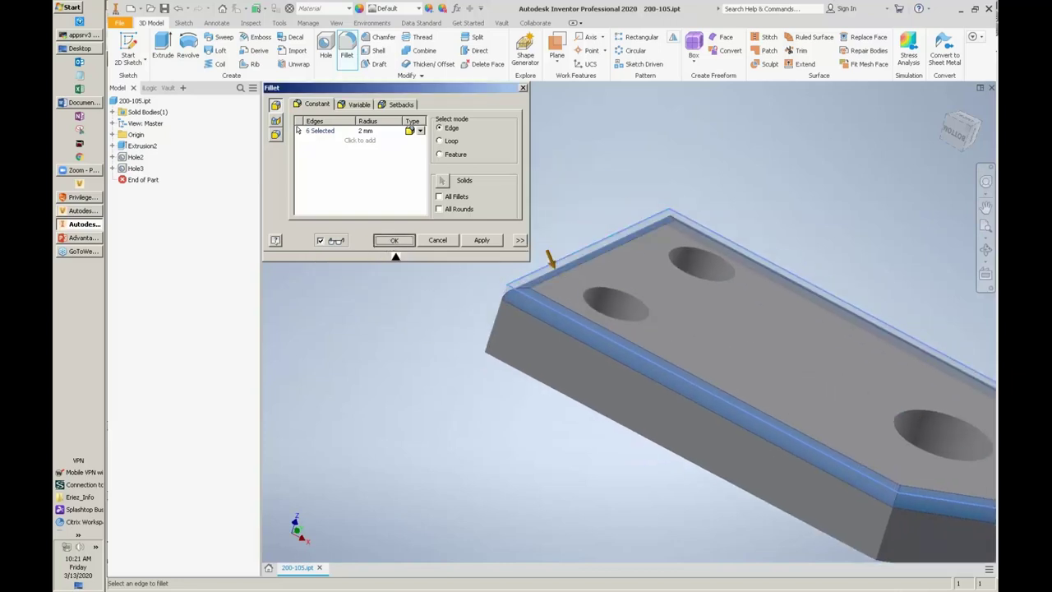
pyautogui.moveTo(673, 506); pyautogui.dragTo(511, 436, button='middle')
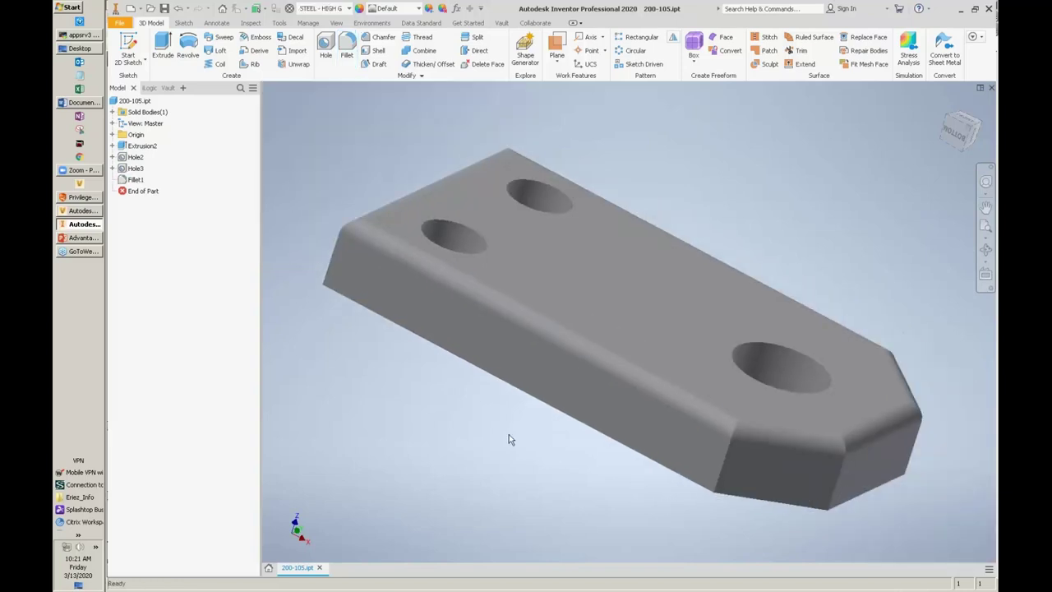
# Step: Check 200-105.ipt in to the vault with the comment "Added fillets to corners"
pyautogui.click(133, 100)
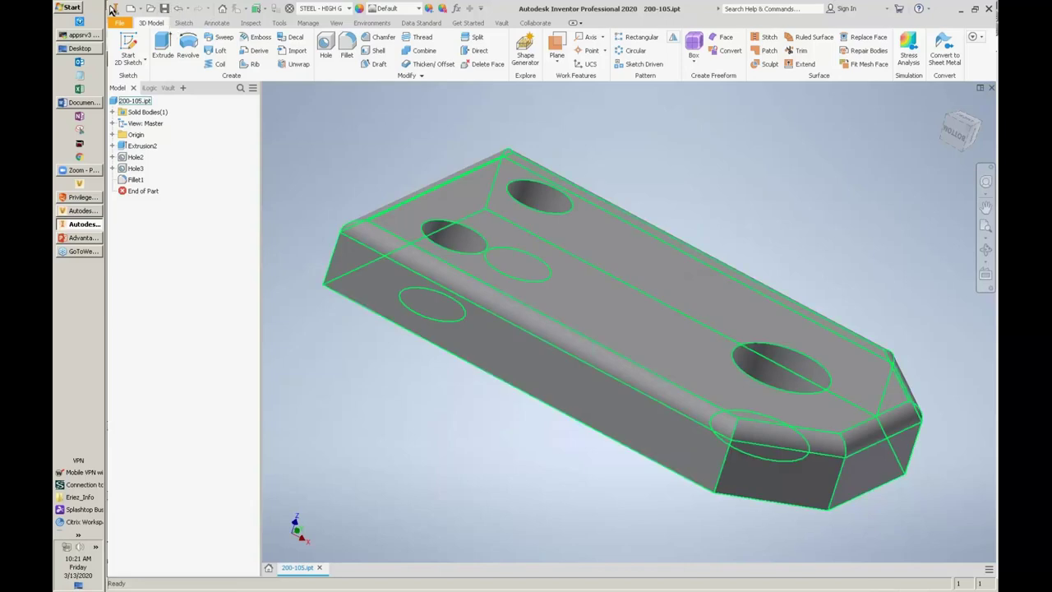
pyautogui.click(118, 25)
pyautogui.click(457, 126)
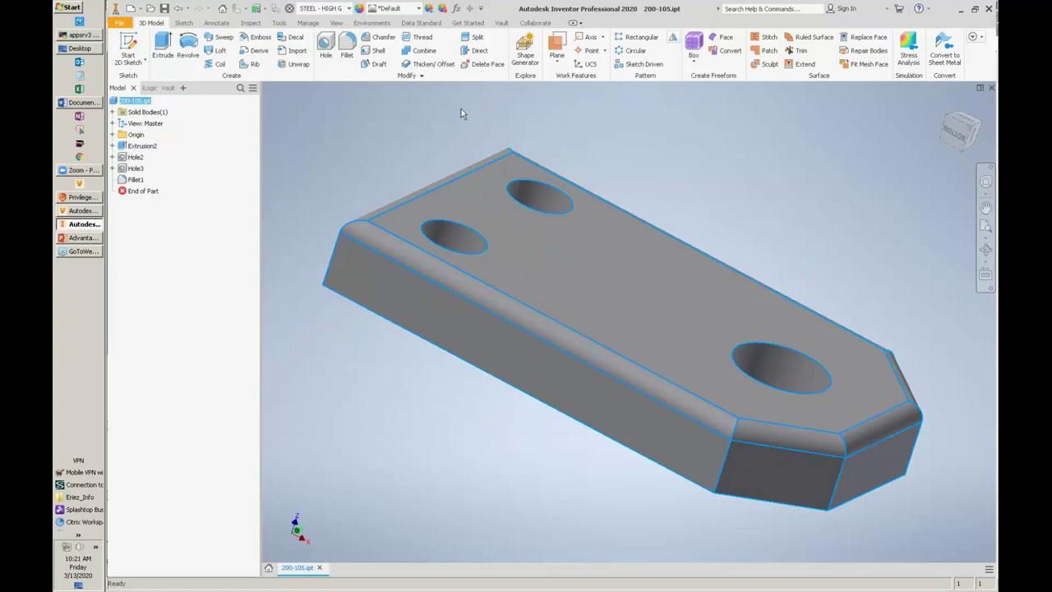
pyautogui.click(501, 23)
pyautogui.click(280, 45)
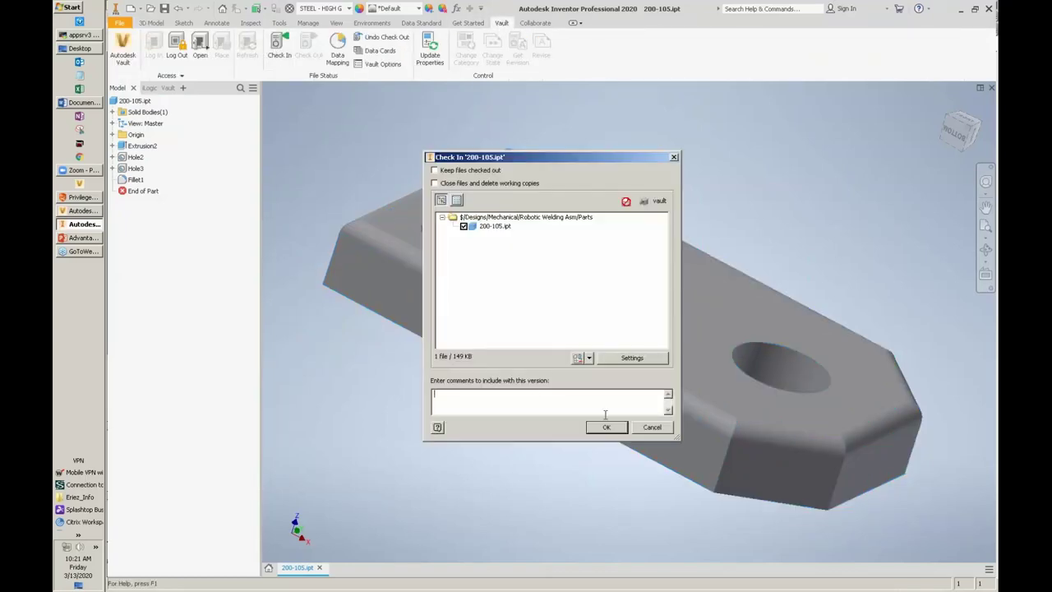
pyautogui.write('Added fillets to corners')
pyautogui.click(613, 429)
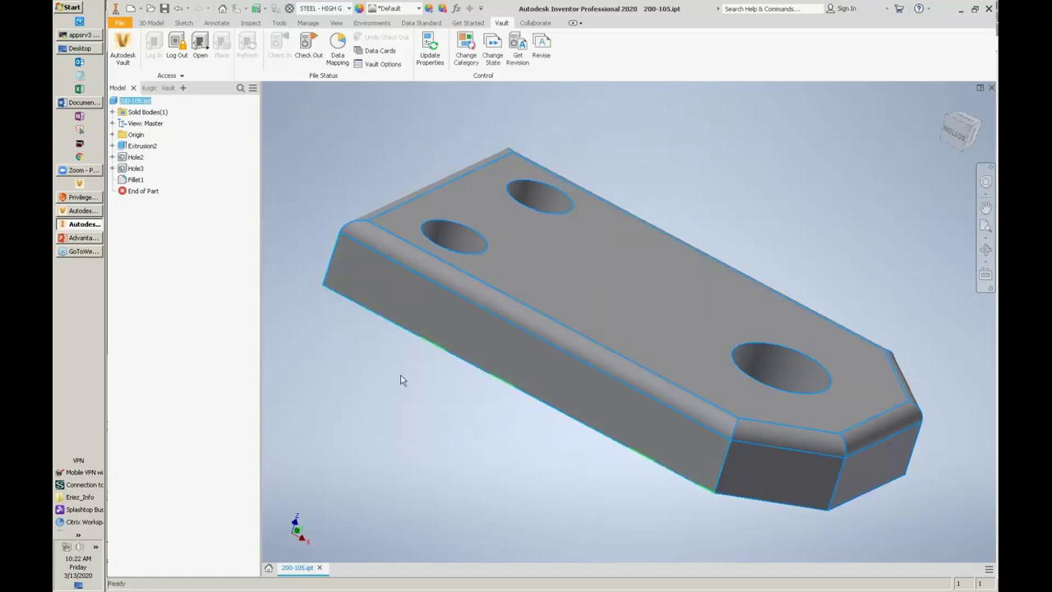
# Step: Switch to Vault and view the version history of 200-105.ipt in the Robotic Welding Asm Parts folder
pyautogui.click(88, 210)
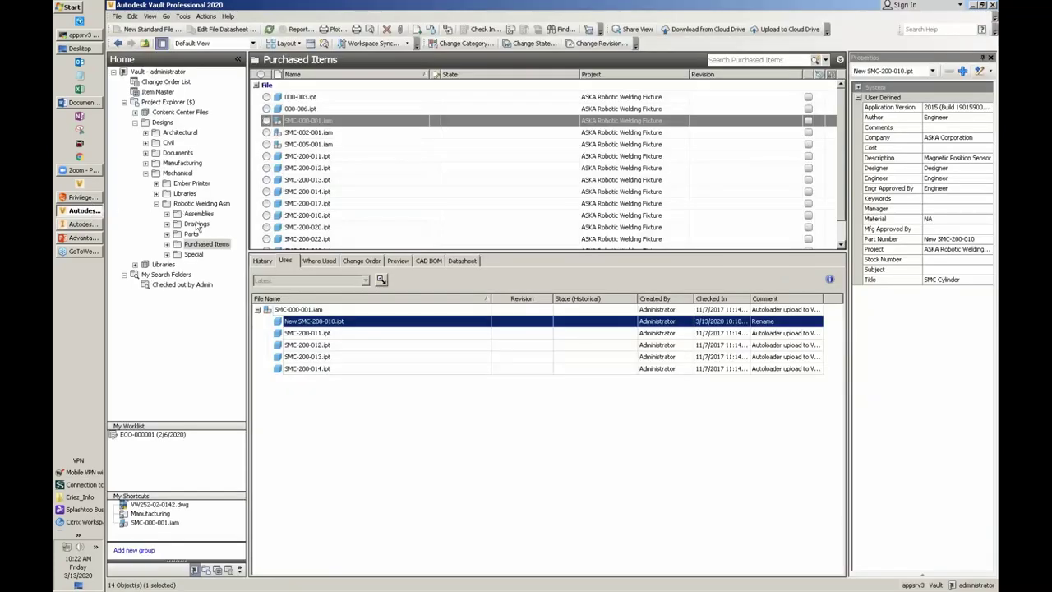
pyautogui.click(196, 224)
pyautogui.click(191, 234)
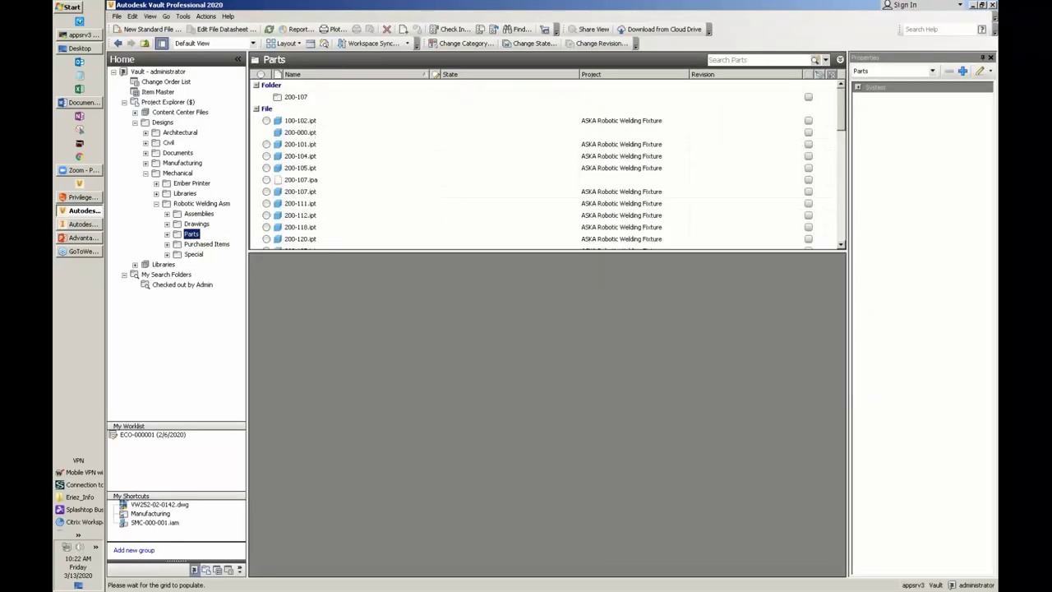
pyautogui.click(321, 121)
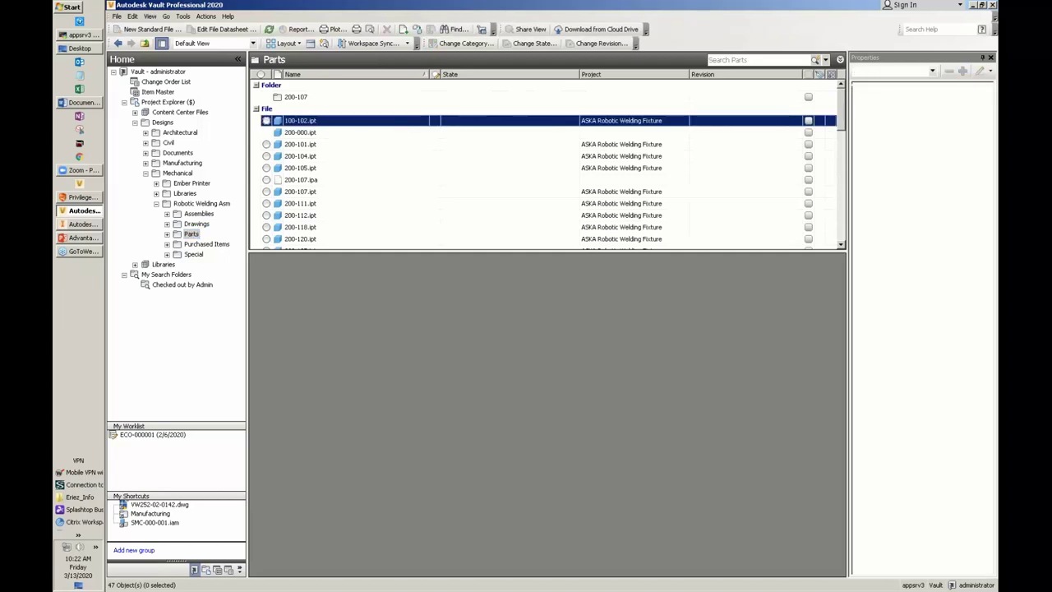
pyautogui.click(263, 260)
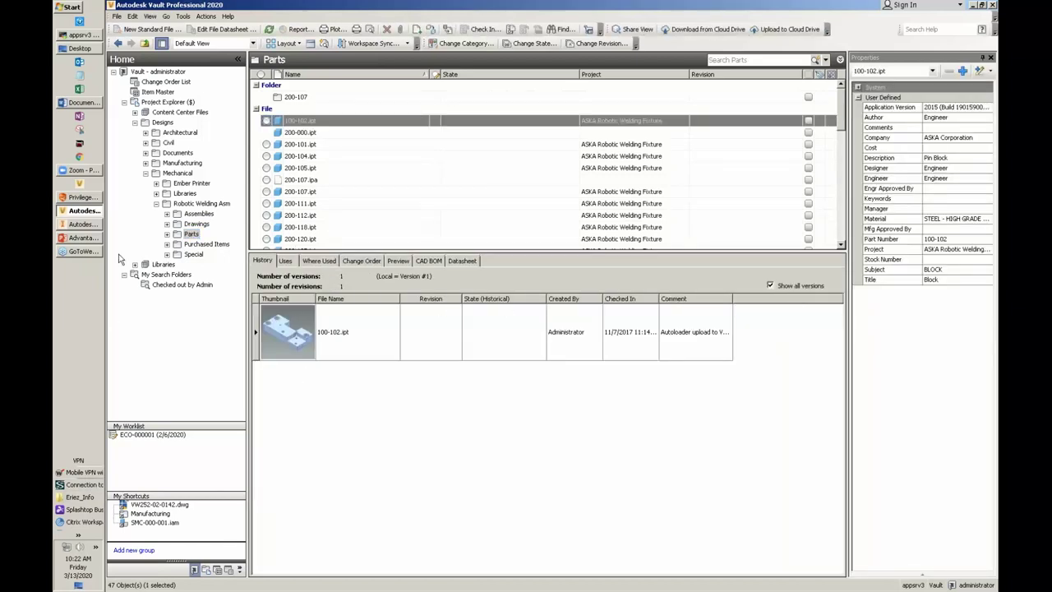
pyautogui.click(86, 225)
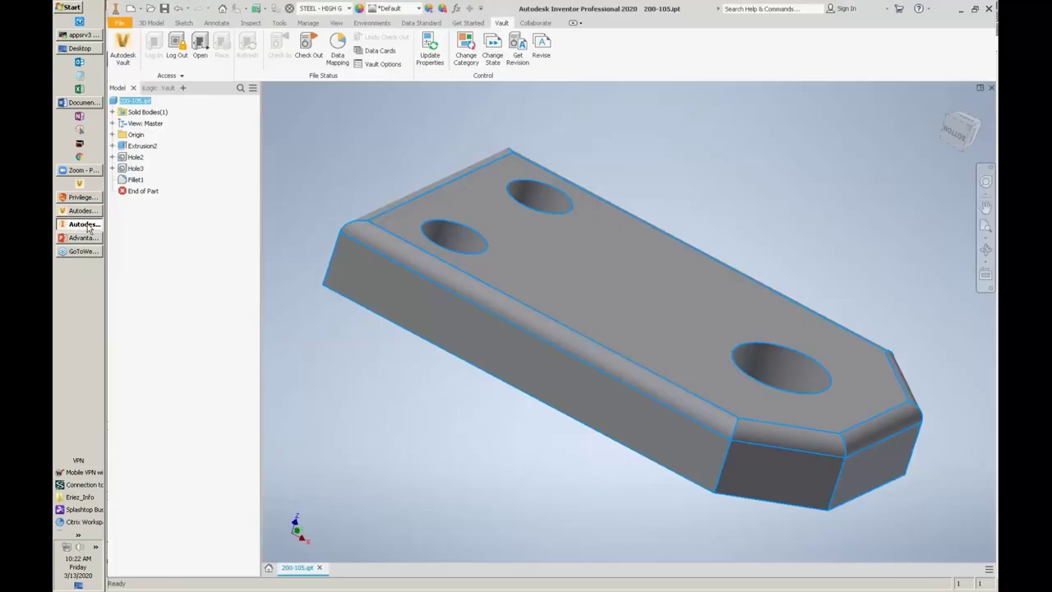
pyautogui.click(85, 211)
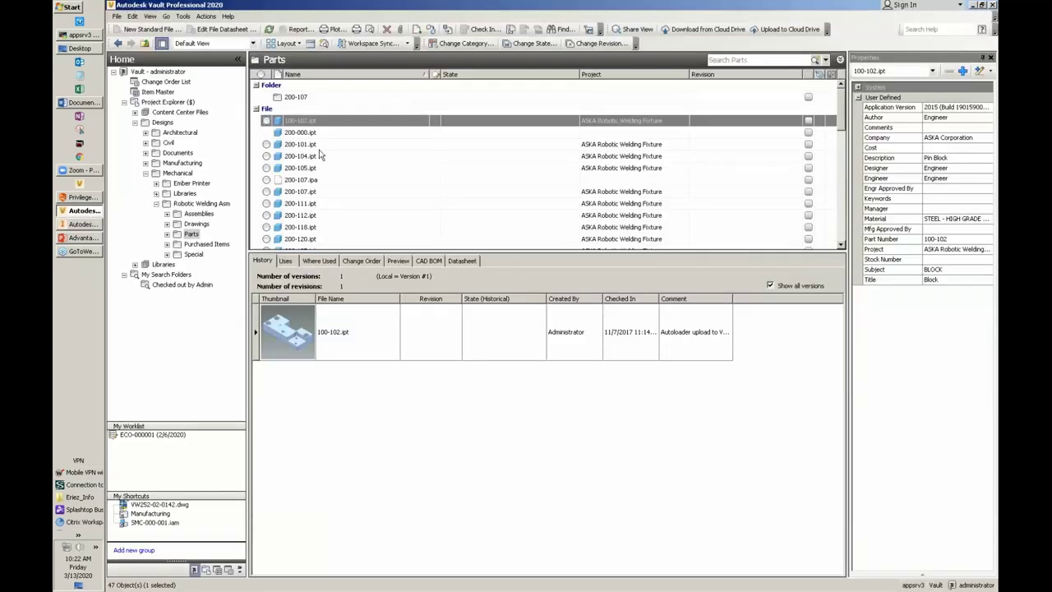
pyautogui.click(330, 169)
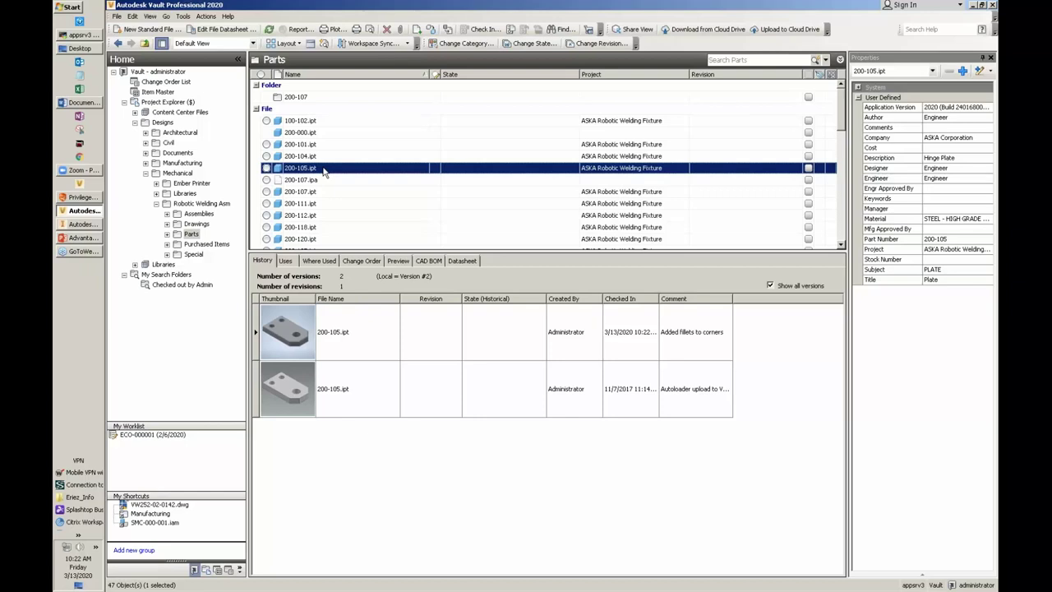
# Step: Go to SMC-000-001.iam through its shortcut and expand the list of files it uses
pyautogui.click(161, 524)
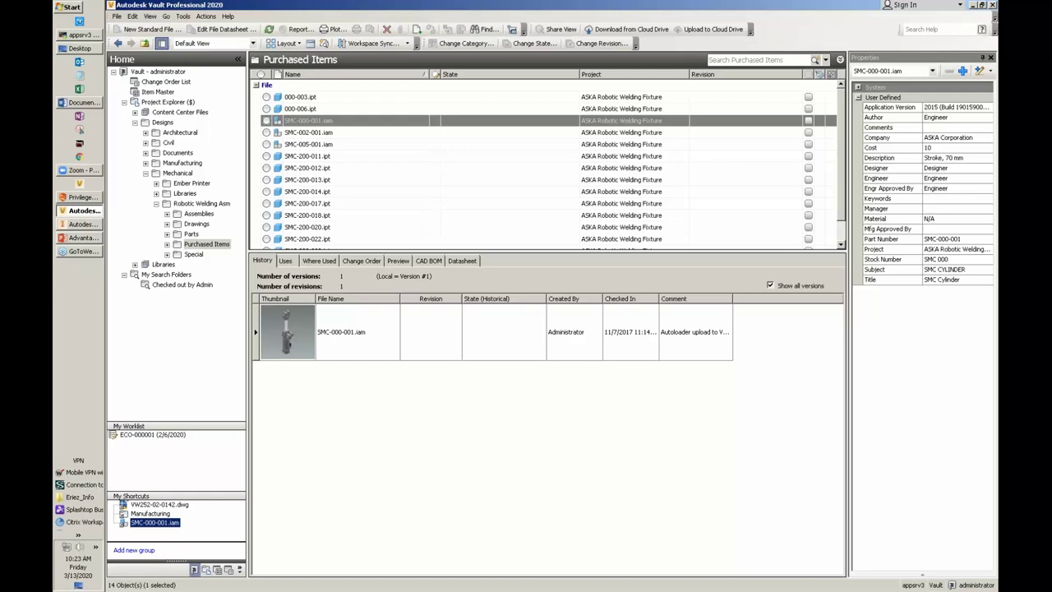
pyautogui.click(334, 123)
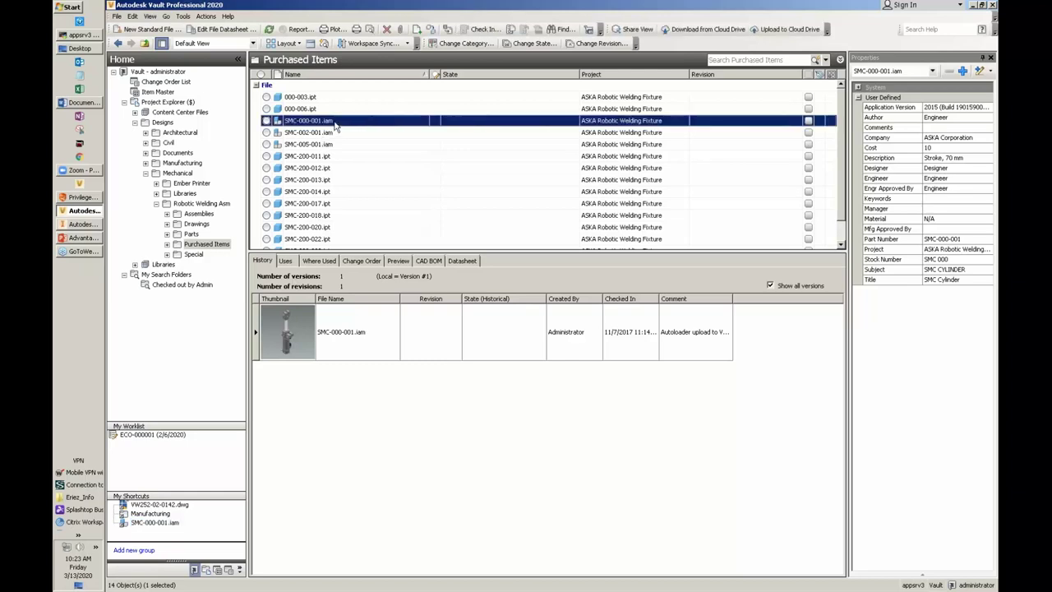
pyautogui.click(286, 263)
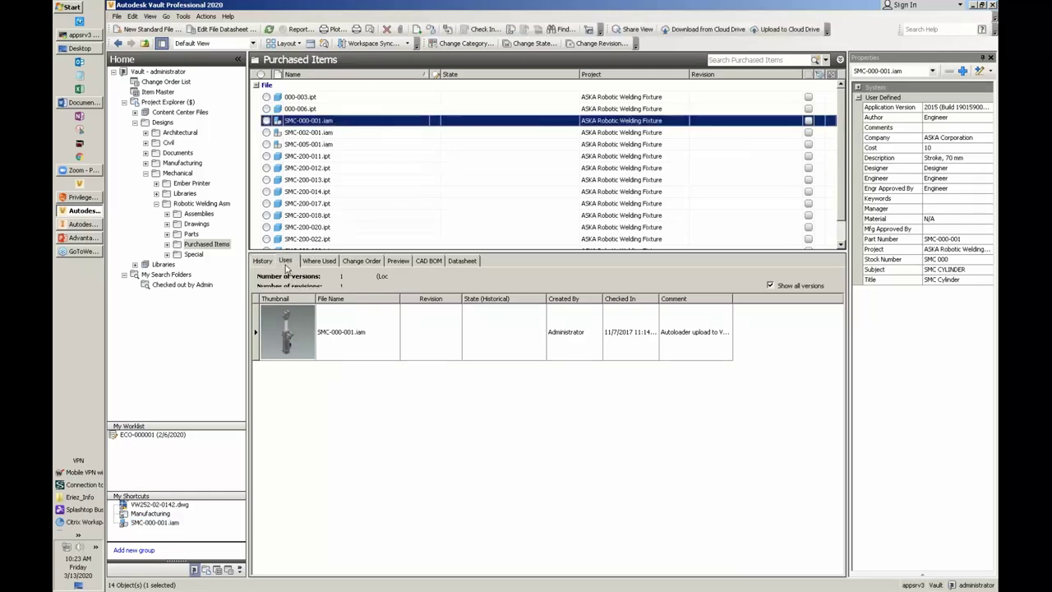
pyautogui.rightClick(294, 312)
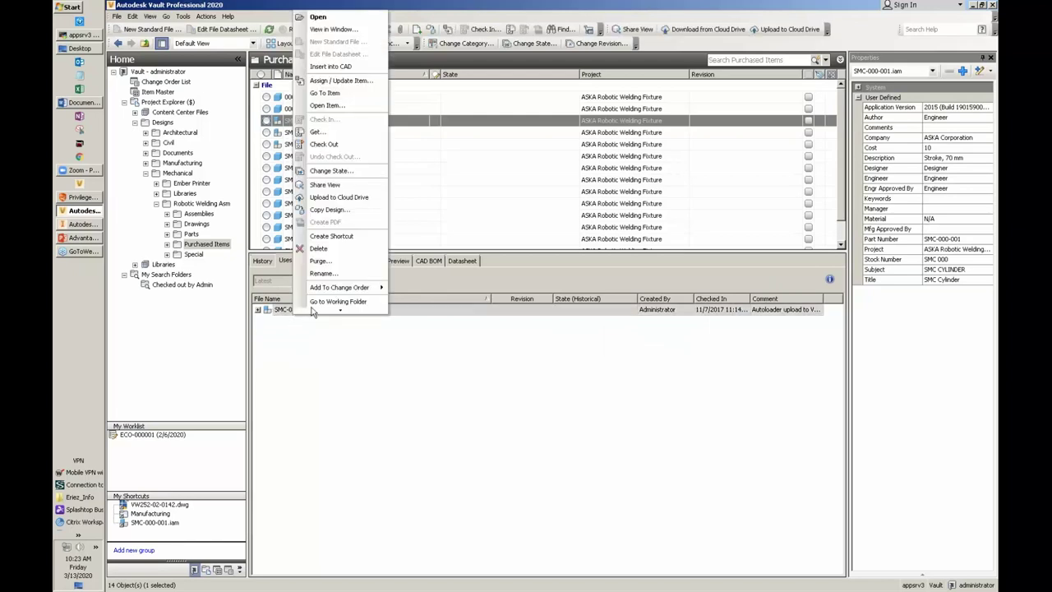
pyautogui.click(324, 285)
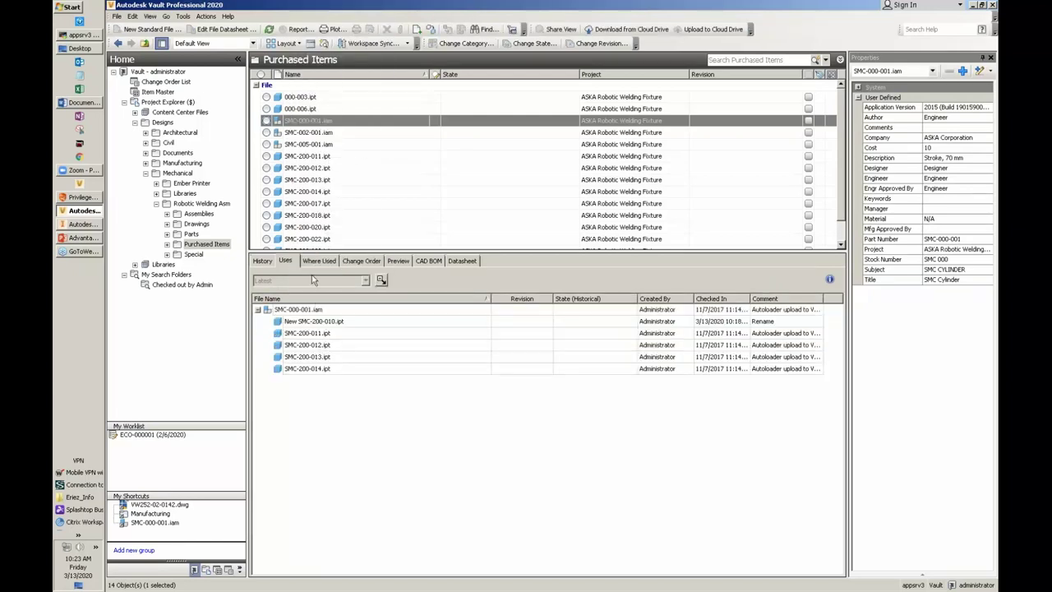
# Step: Start a Copy Design of SMC-000-001.iam and set its whole branch to copy into a new folder named Webinar under Designs
pyautogui.rightClick(311, 125)
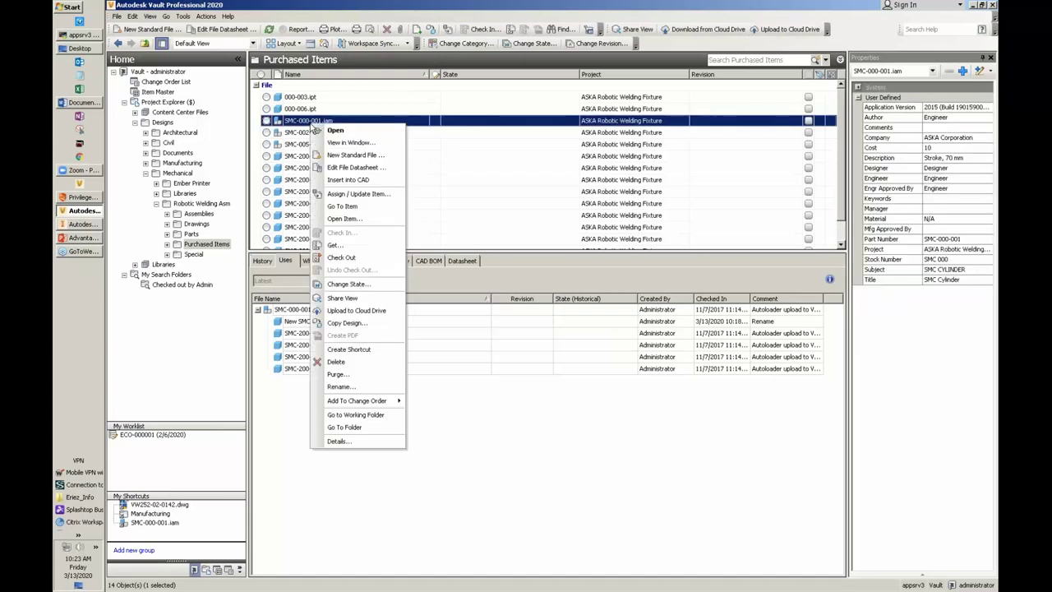
pyautogui.click(349, 322)
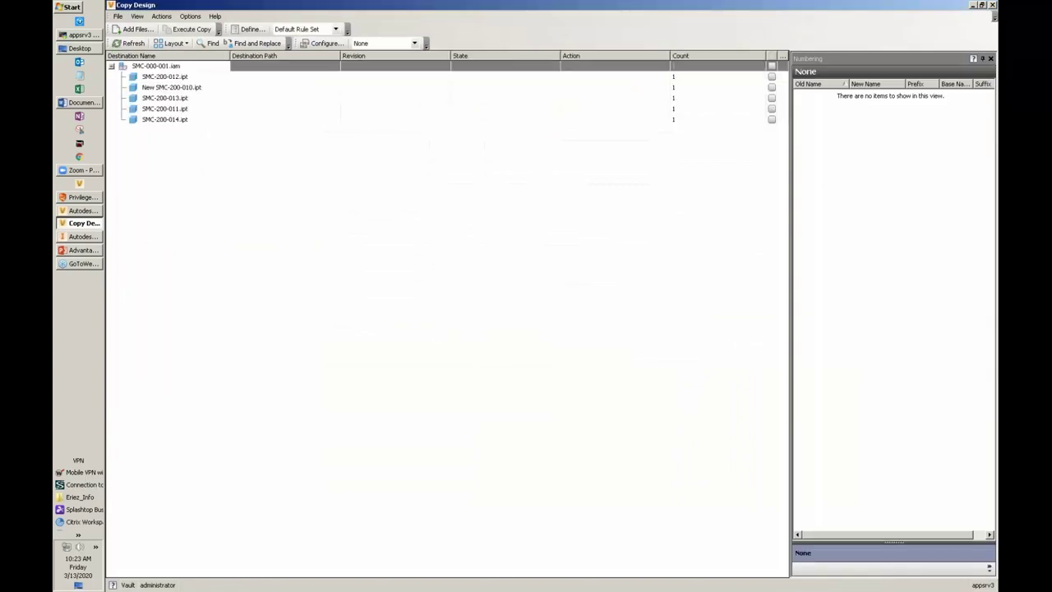
pyautogui.click(156, 66)
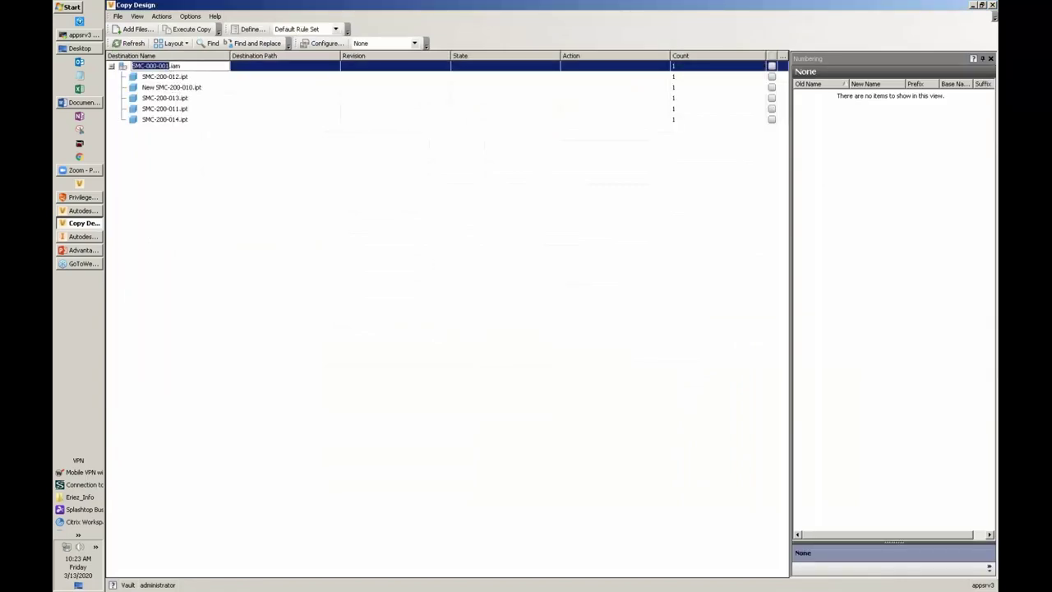
pyautogui.rightClick(191, 66)
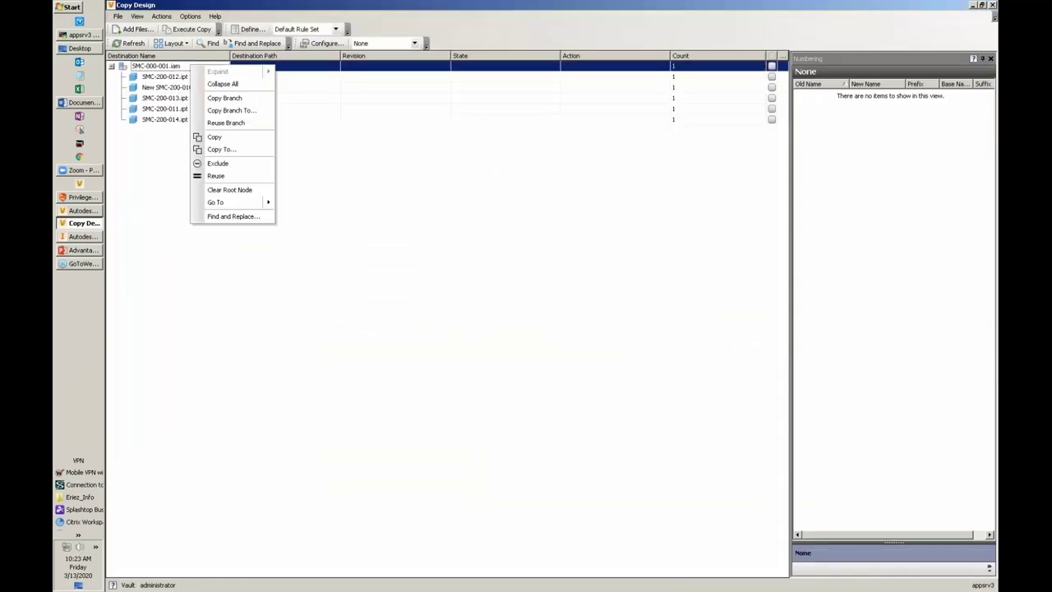
pyautogui.click(228, 112)
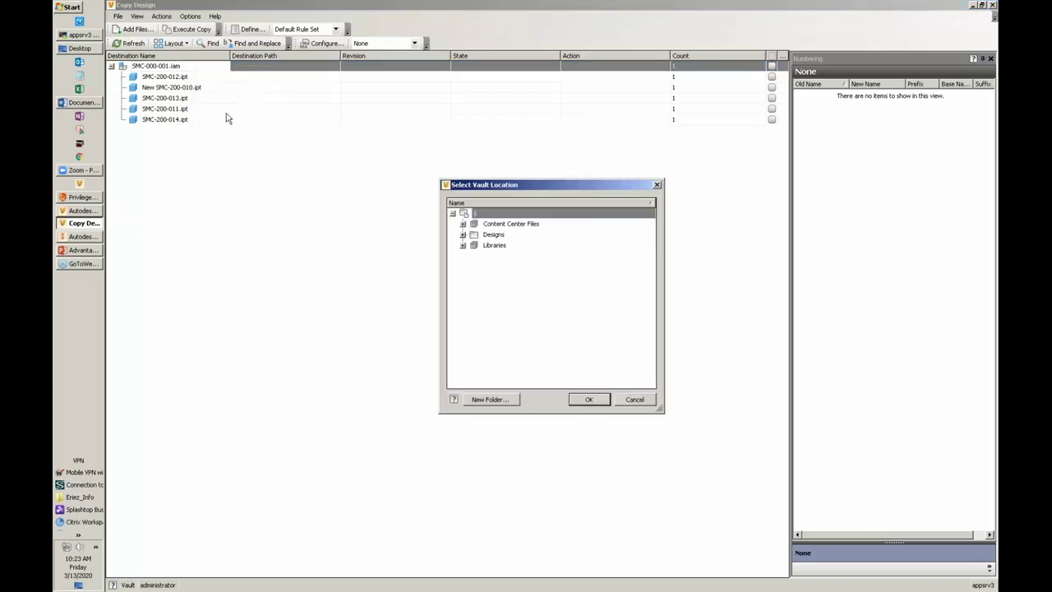
pyautogui.click(463, 234)
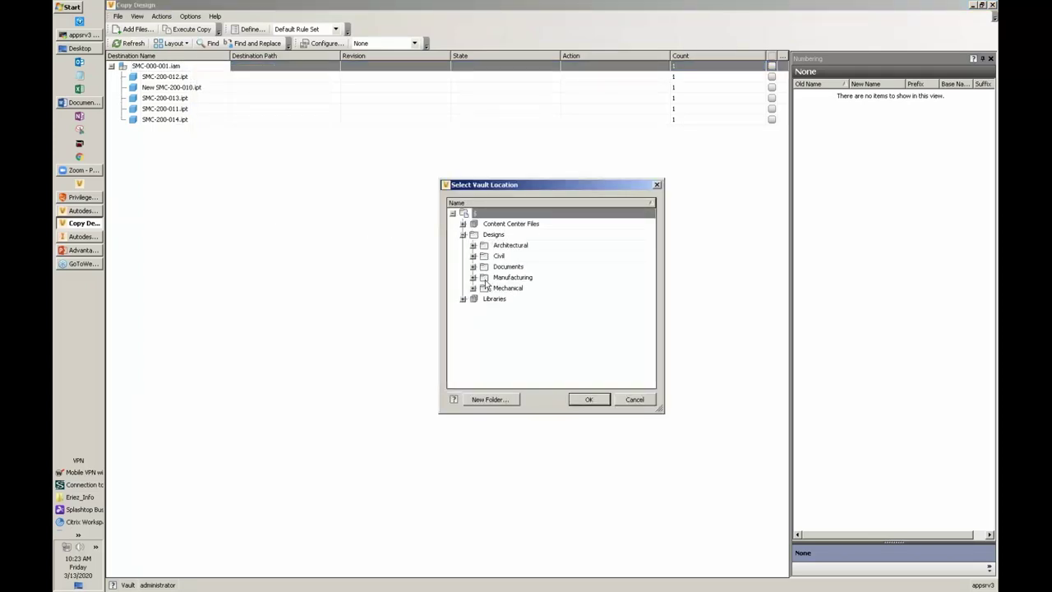
pyautogui.click(482, 237)
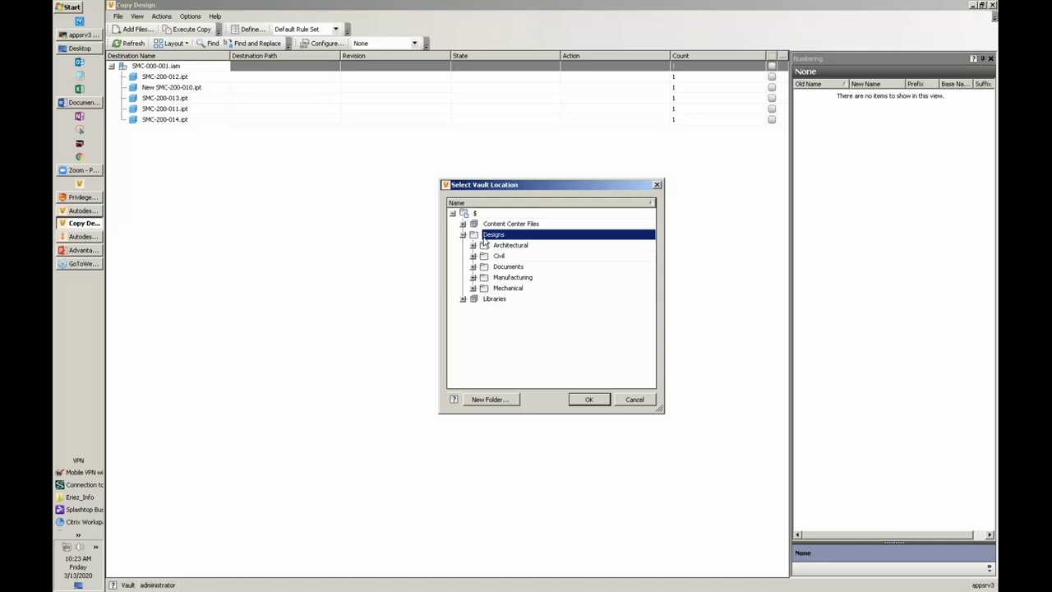
pyautogui.click(495, 402)
pyautogui.write('Webinar')
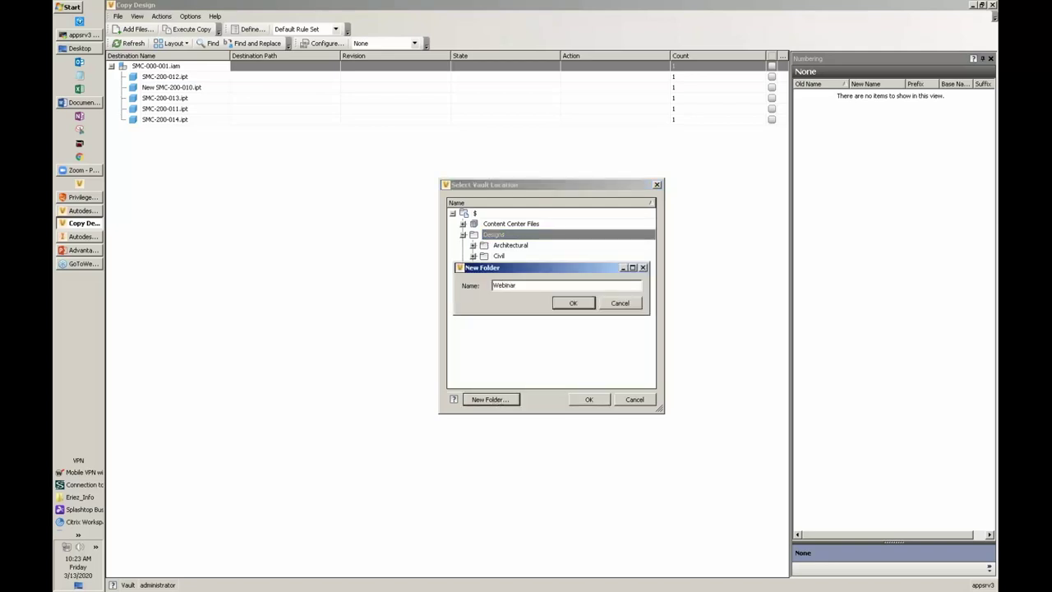
pyautogui.press('Return')
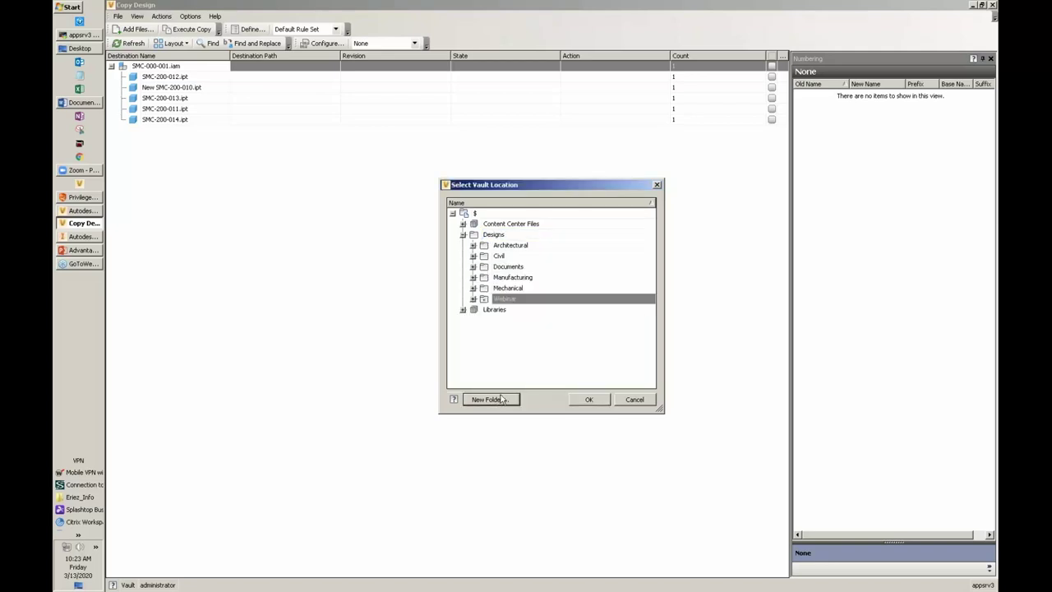
pyautogui.click(588, 399)
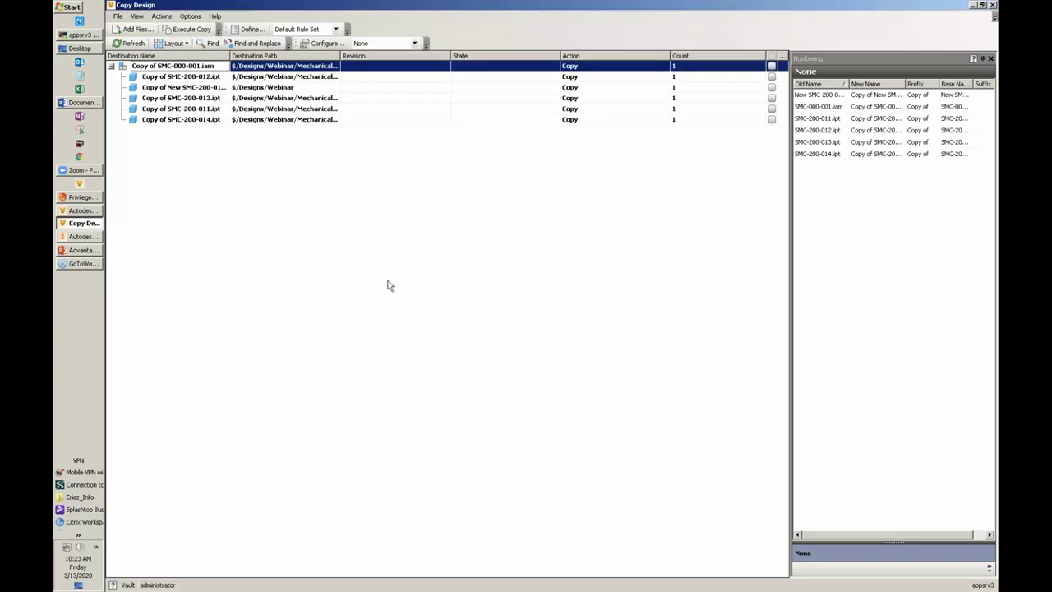
# Step: Replace every SMC with SYN in the destination names of the copied files
pyautogui.moveTo(228, 53); pyautogui.dragTo(308, 54)
pyautogui.rightClick(212, 70)
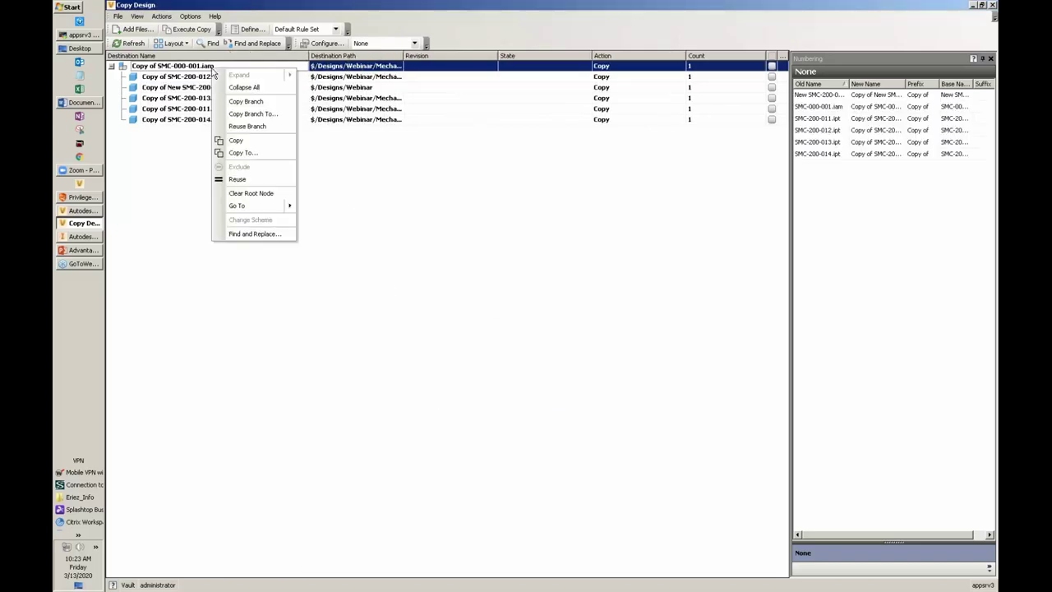
pyautogui.click(255, 234)
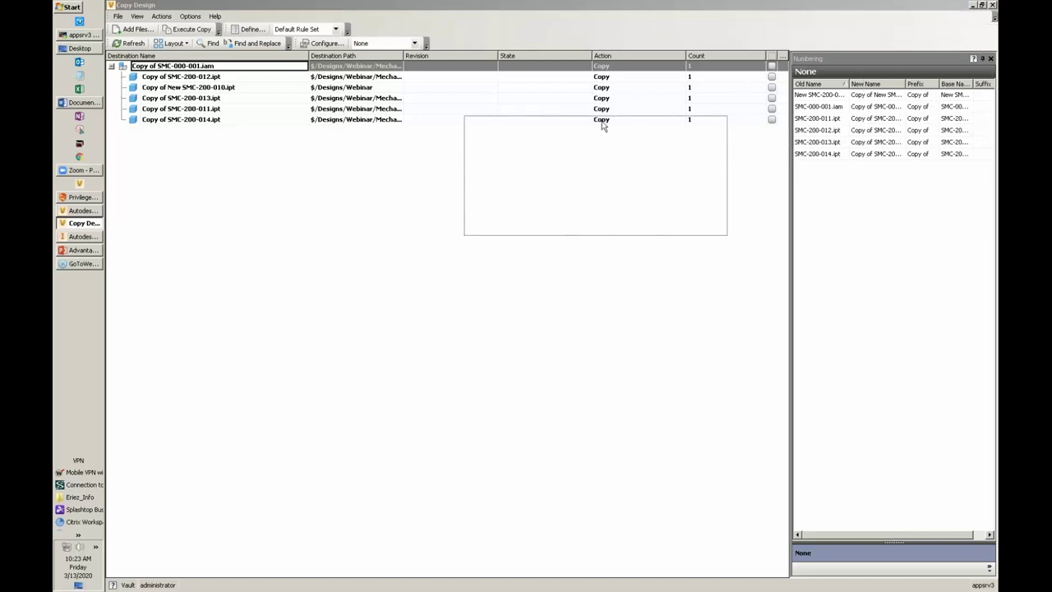
pyautogui.moveTo(604, 124); pyautogui.dragTo(562, 170)
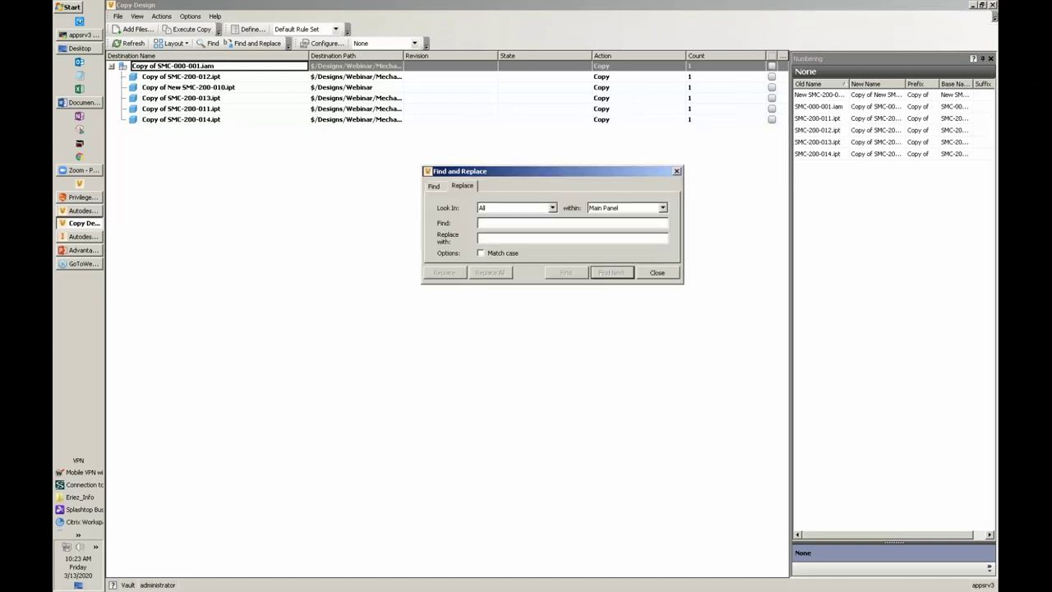
pyautogui.write('SMC')
pyautogui.write('SYN')
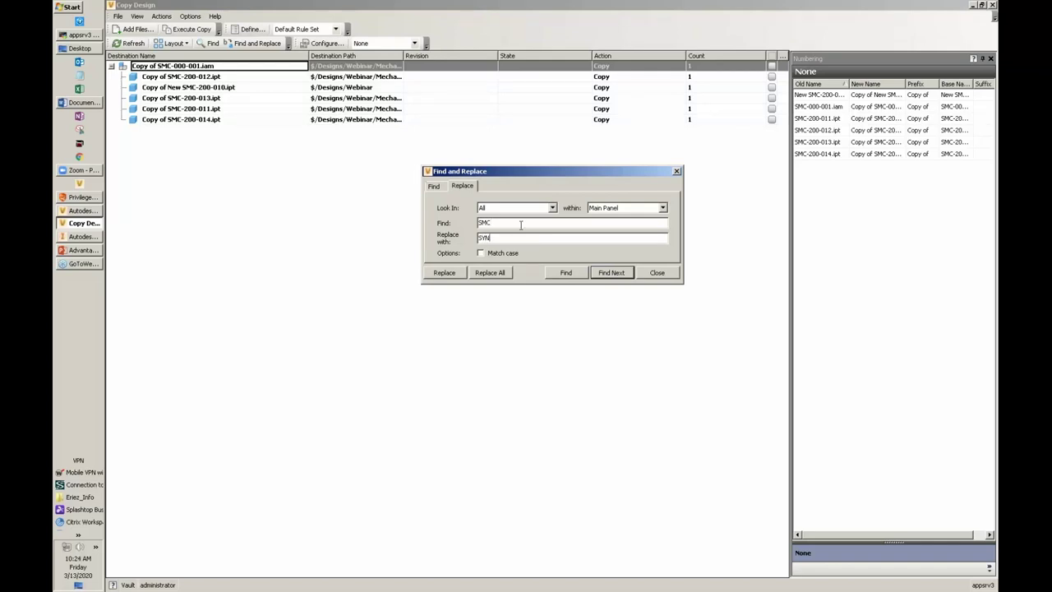
pyautogui.click(484, 273)
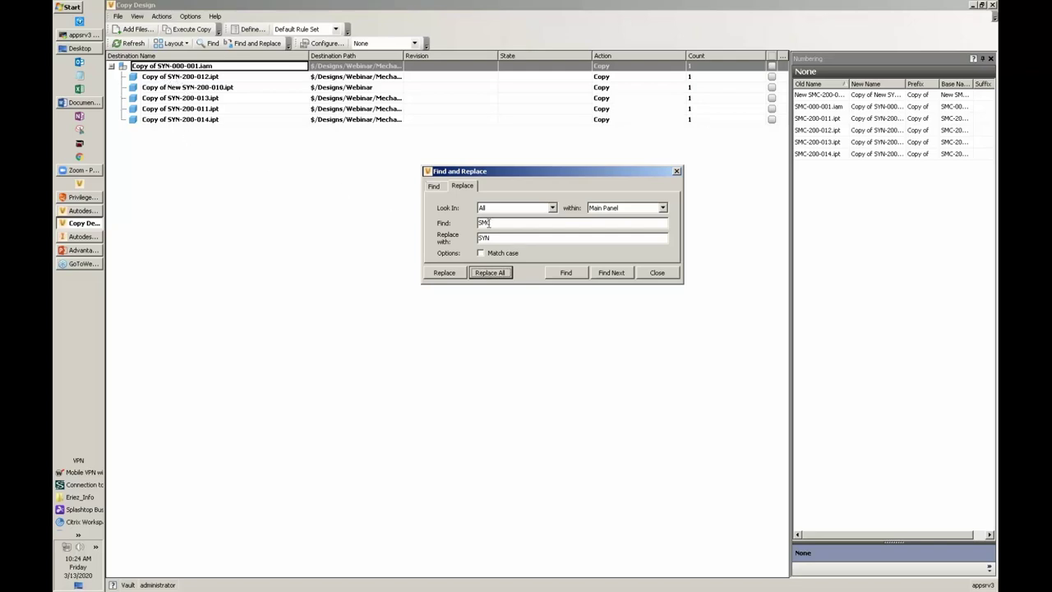
pyautogui.click(656, 273)
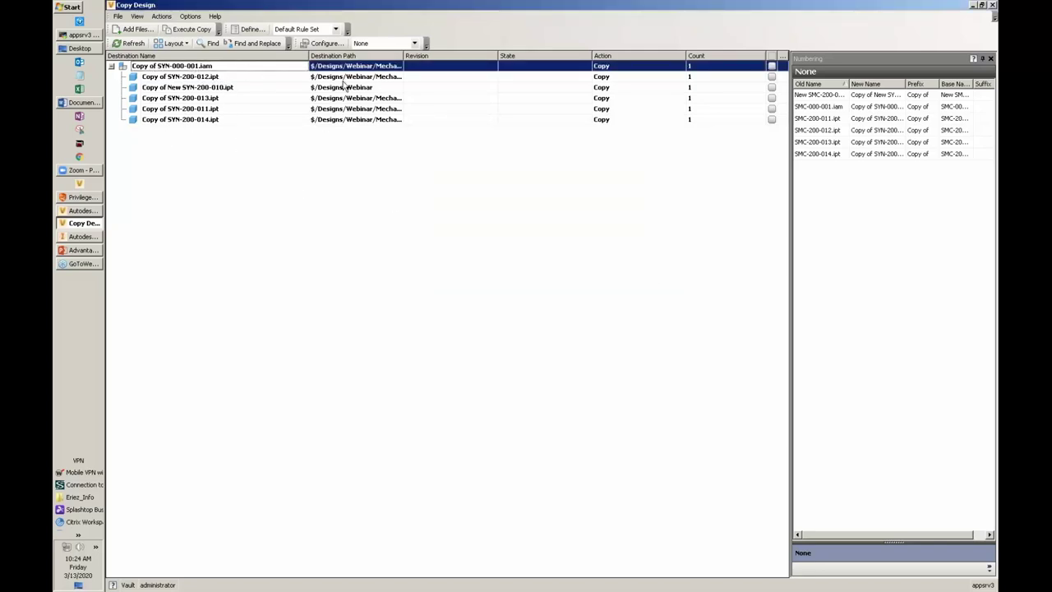
# Step: Execute the design copy, close Copy Design and refresh the vault folder list
pyautogui.click(188, 29)
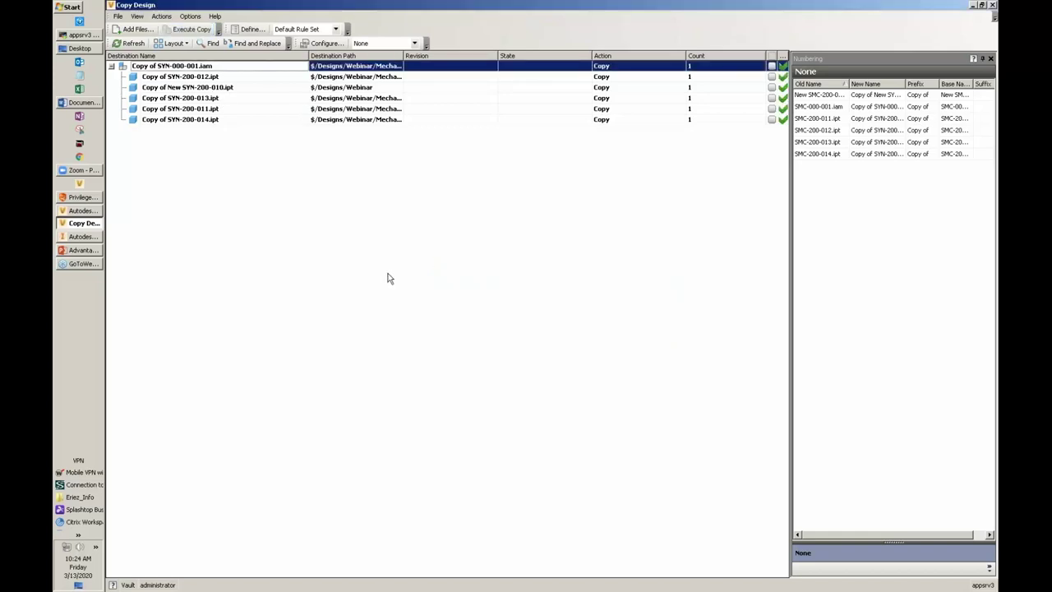
pyautogui.click(993, 5)
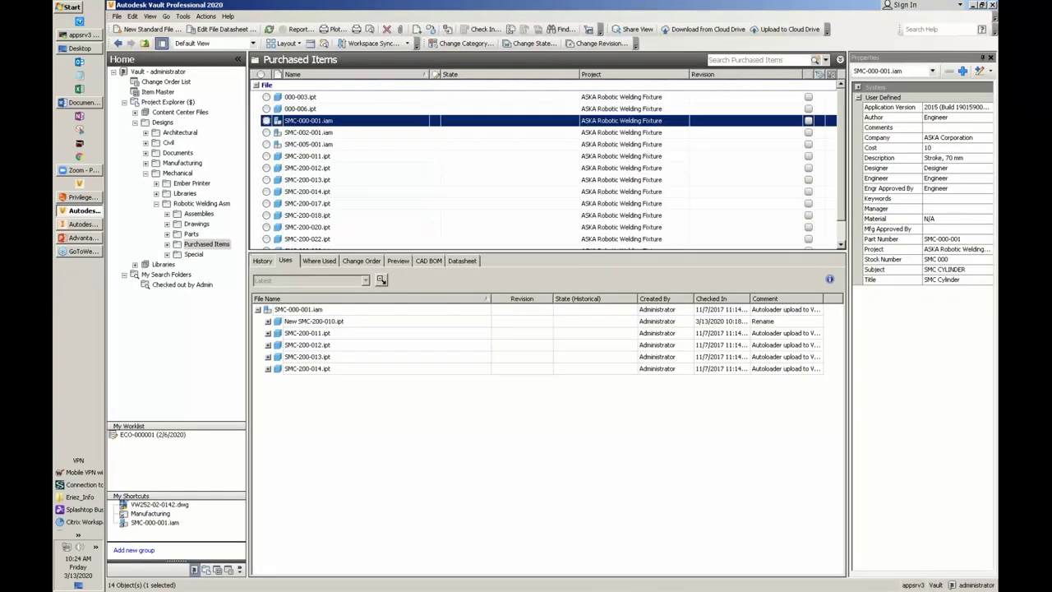
pyautogui.press('F5')
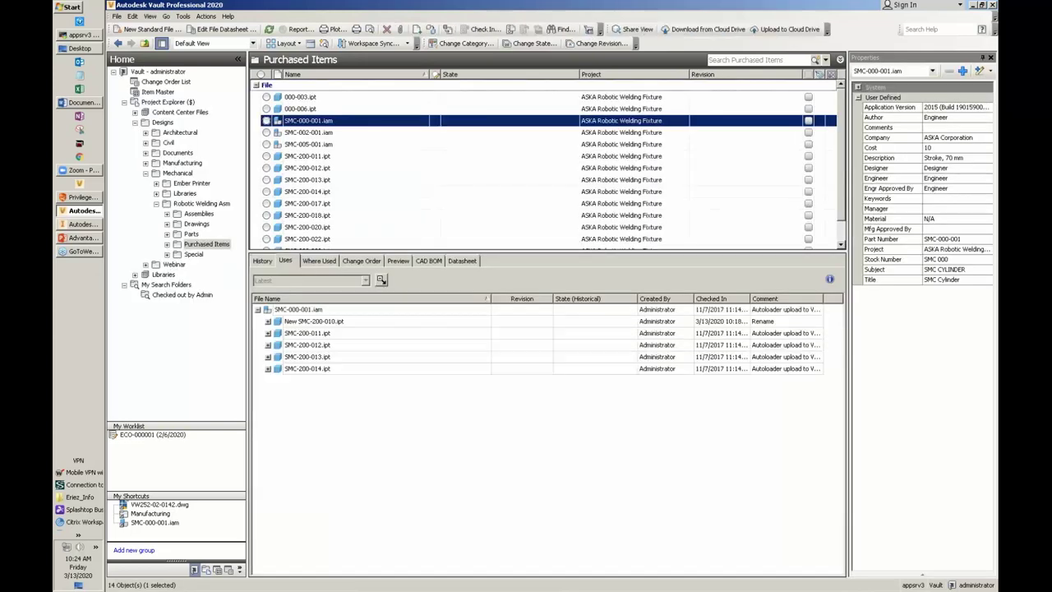
# Step: Browse the Webinar folder through Mechanical and Robotic Welding Asm down to its Purchased Items subfolder
pyautogui.click(174, 263)
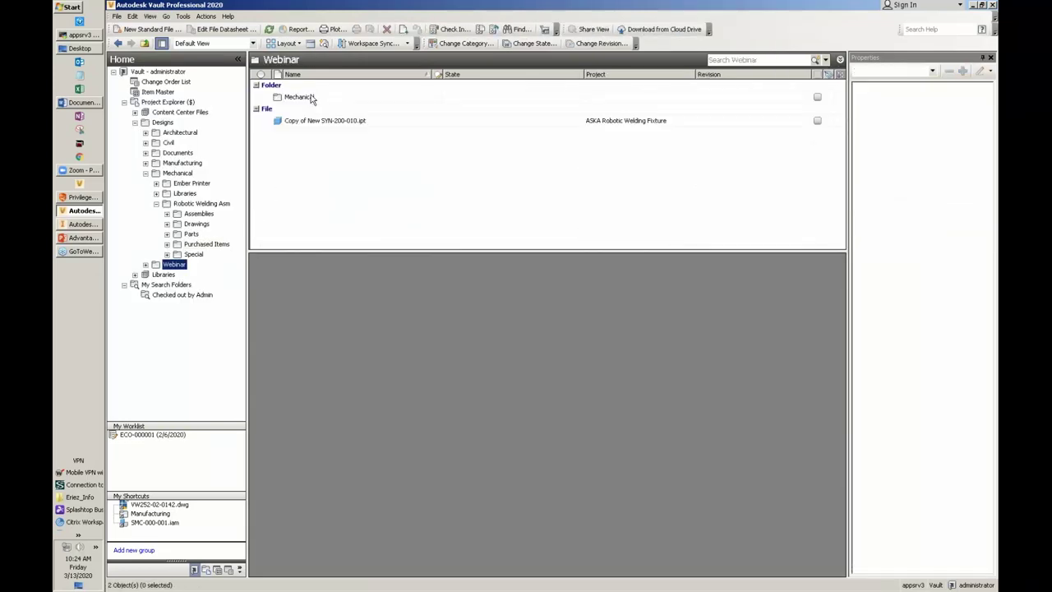
pyautogui.click(312, 121)
pyautogui.doubleClick(311, 97)
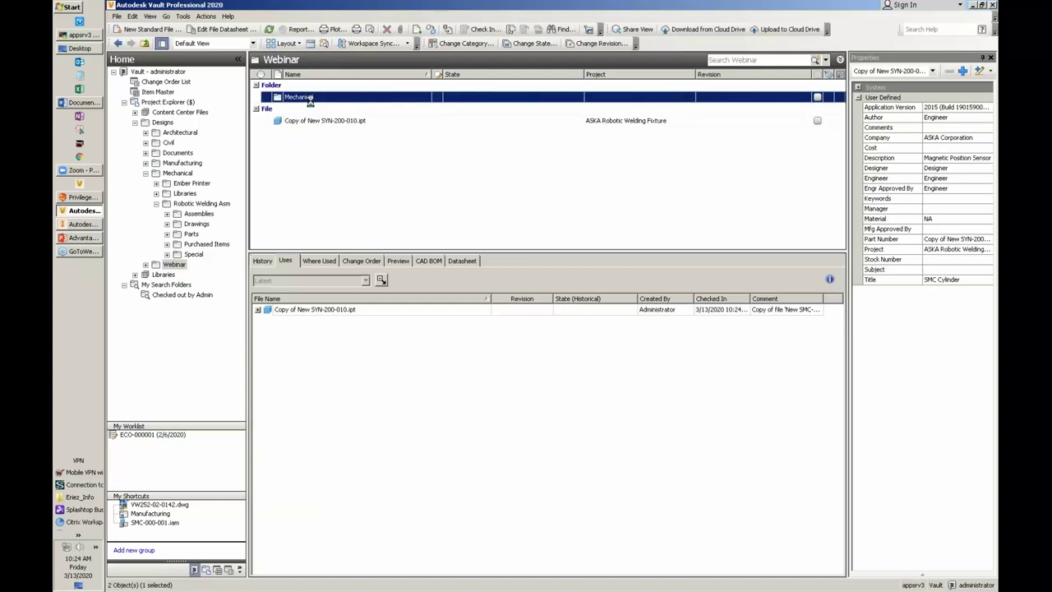
pyautogui.doubleClick(308, 98)
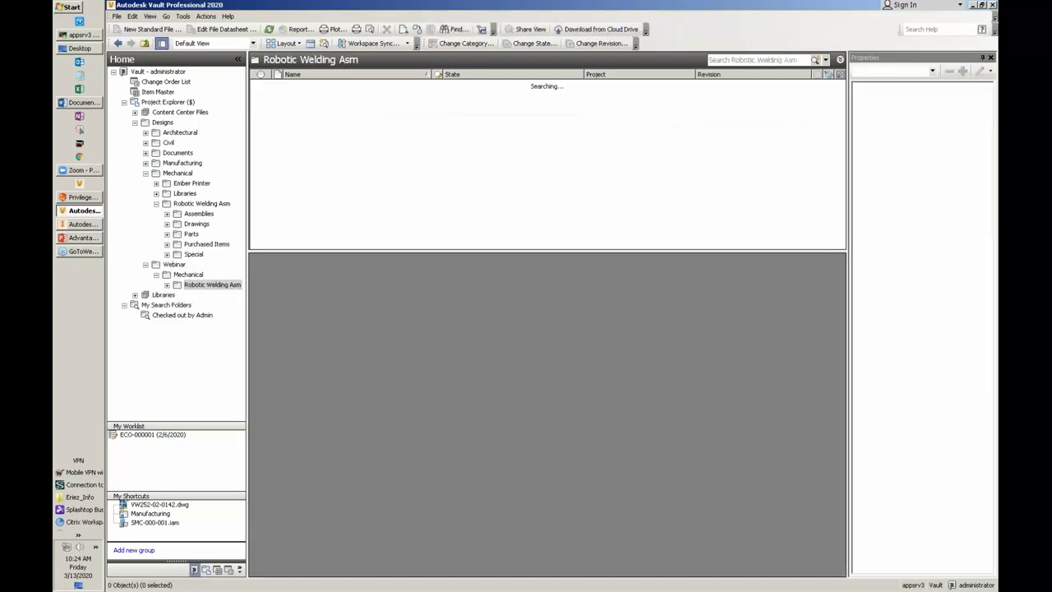
pyautogui.doubleClick(310, 98)
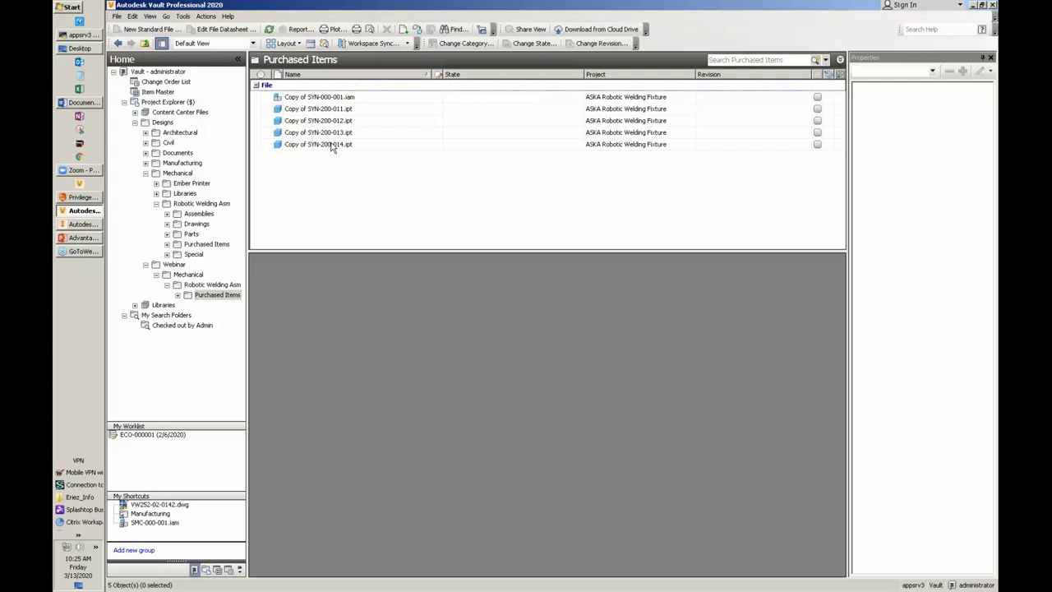
# Step: Expand the full list of files used by Copy of SYN-000-001.iam
pyautogui.click(340, 100)
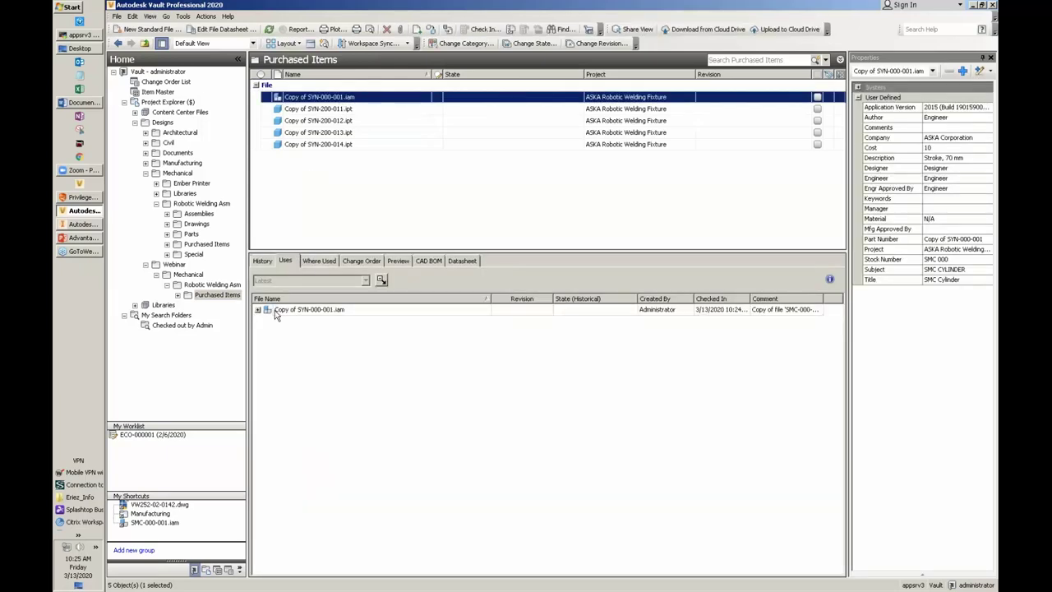
pyautogui.rightClick(276, 314)
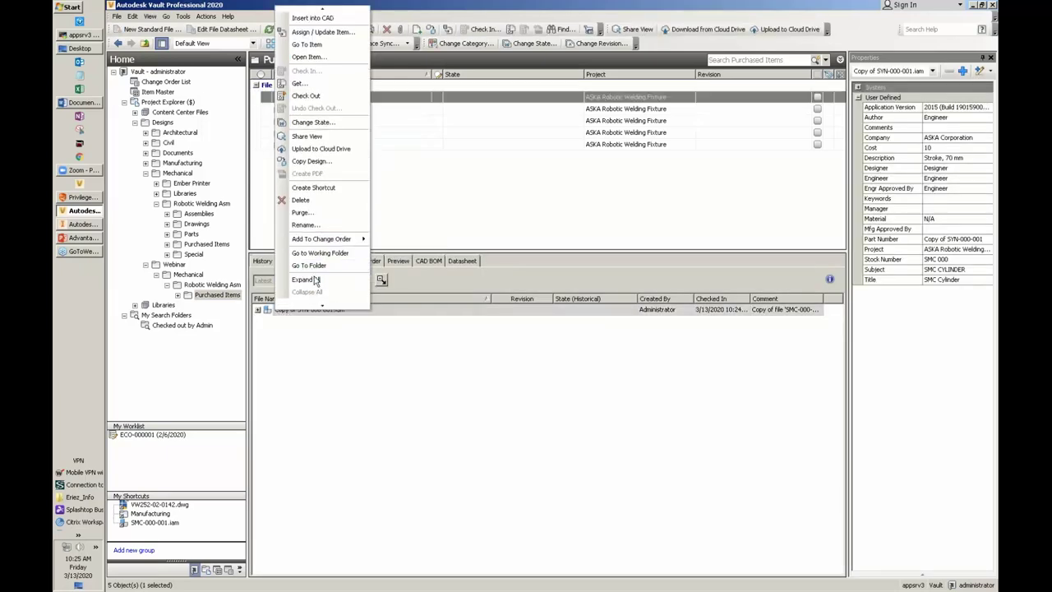
pyautogui.click(304, 280)
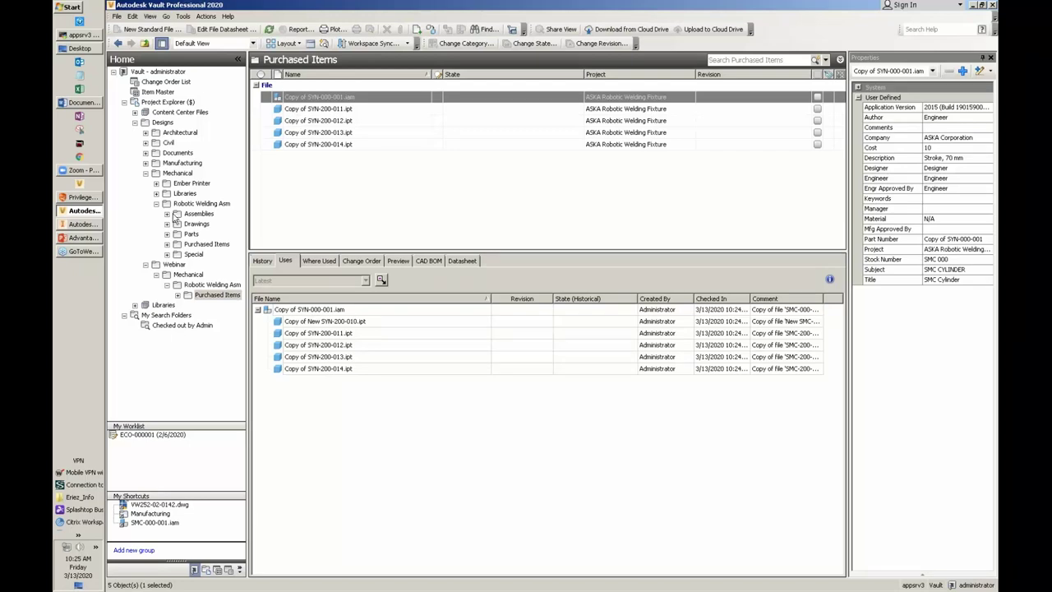
# Step: Switch to Inventor, create a freeform torus with a 2 in radius and 0.5 in ring in Part1, and exit Freeform mode to save
pyautogui.click(79, 225)
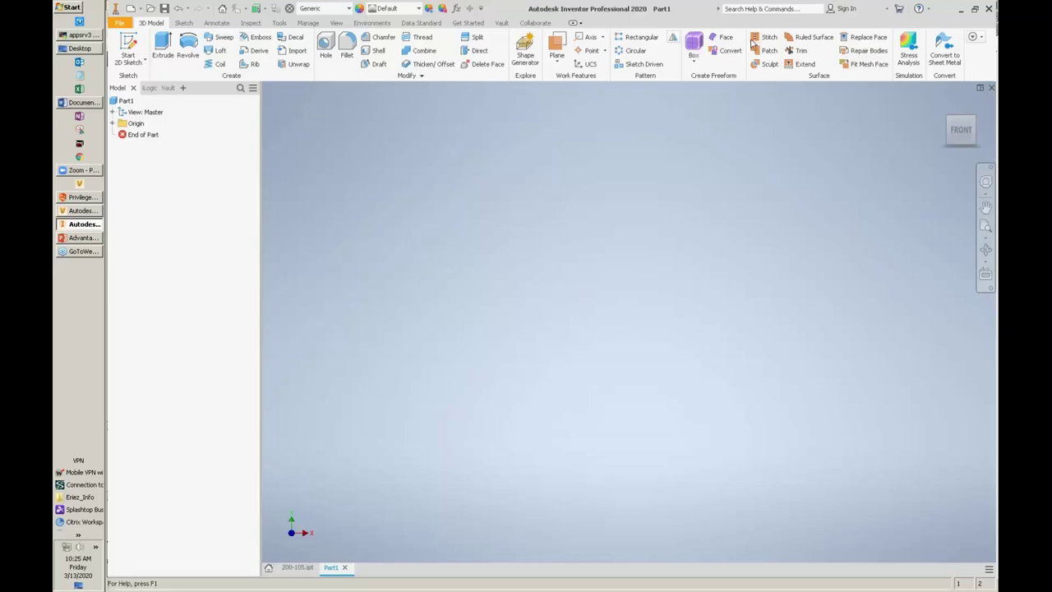
pyautogui.click(690, 62)
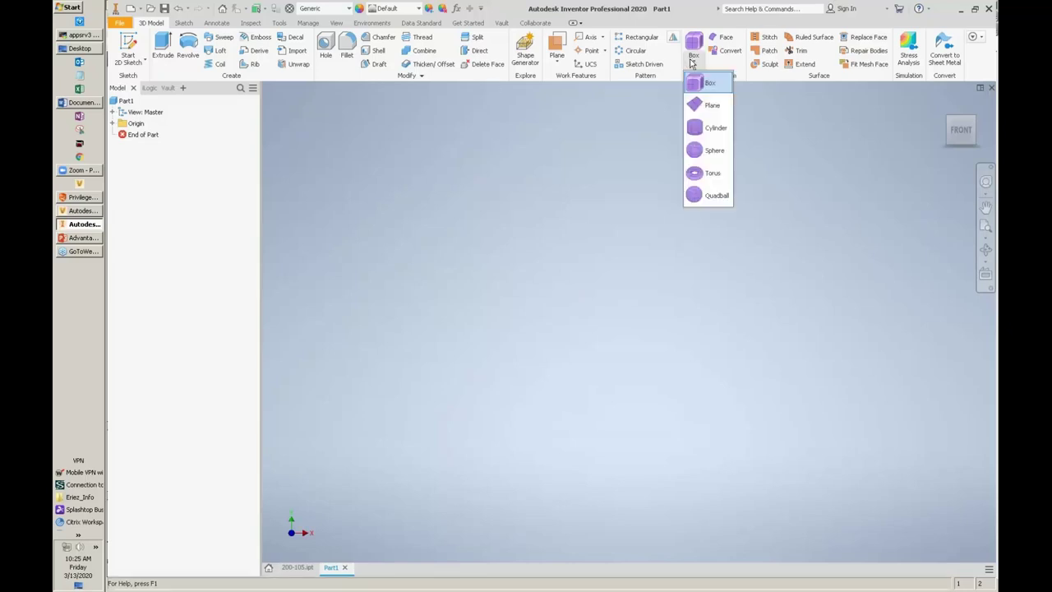
pyautogui.click(719, 172)
pyautogui.click(573, 345)
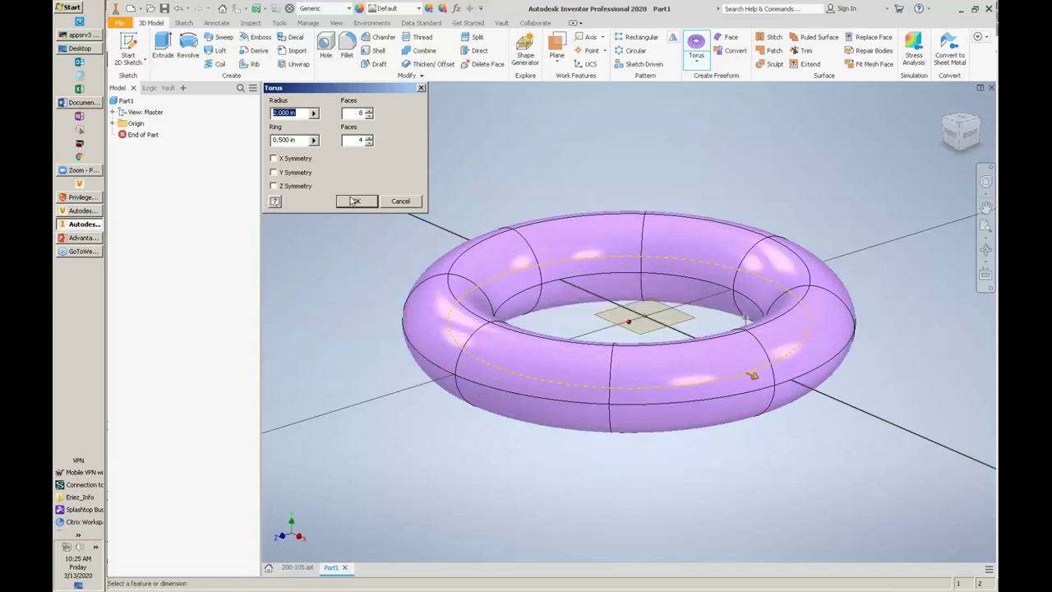
pyautogui.press('Return')
pyautogui.hotkey('ctrl', 's')
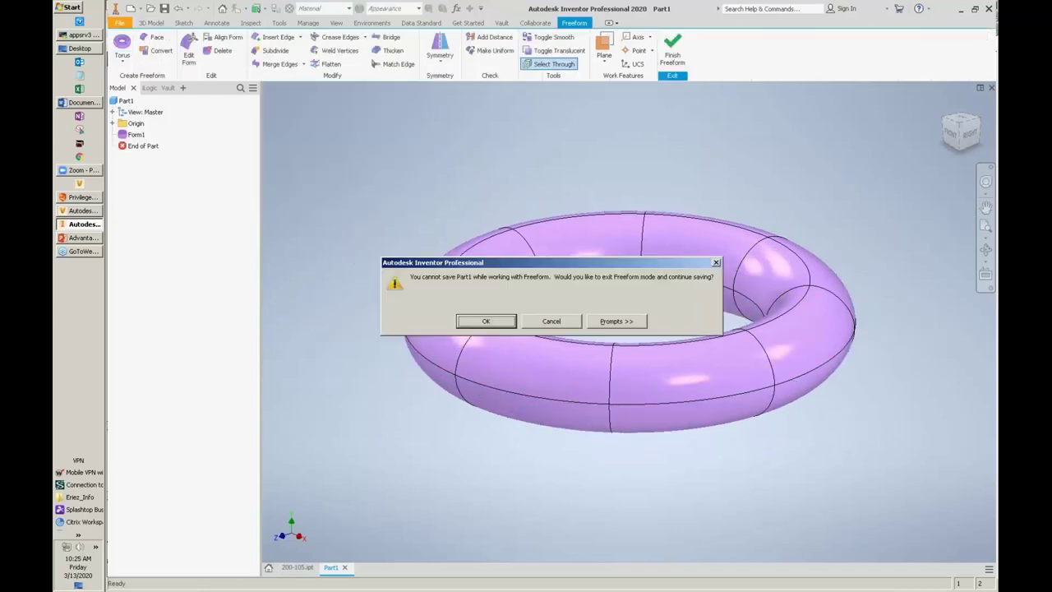
pyautogui.click(495, 321)
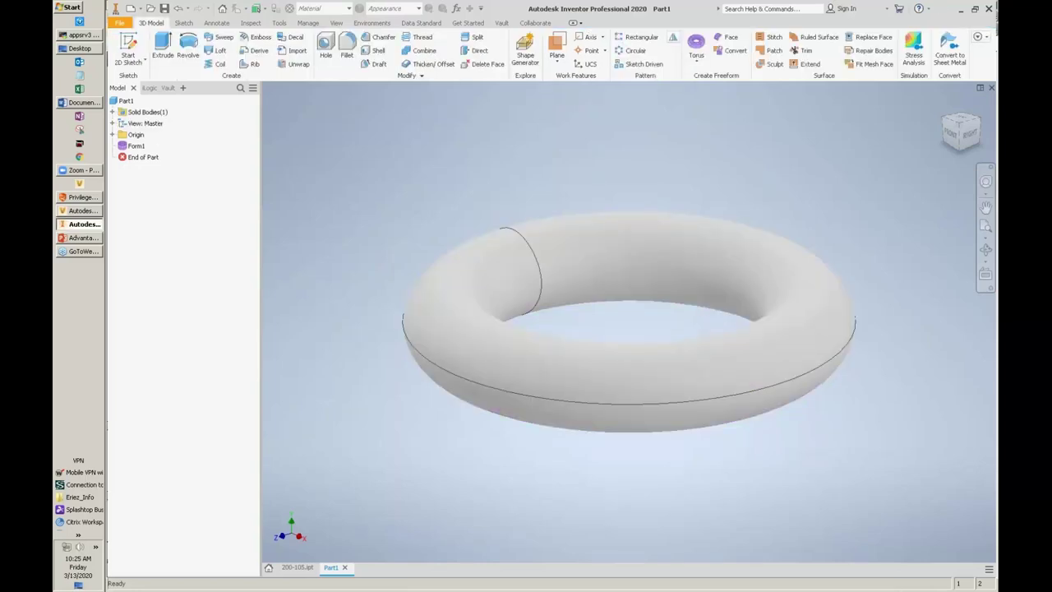
# Step: Disable Data Standard and save the part in Designs as P-1234-160001.ipt, numbering it by the Demo scheme with P and 1234
pyautogui.click(422, 23)
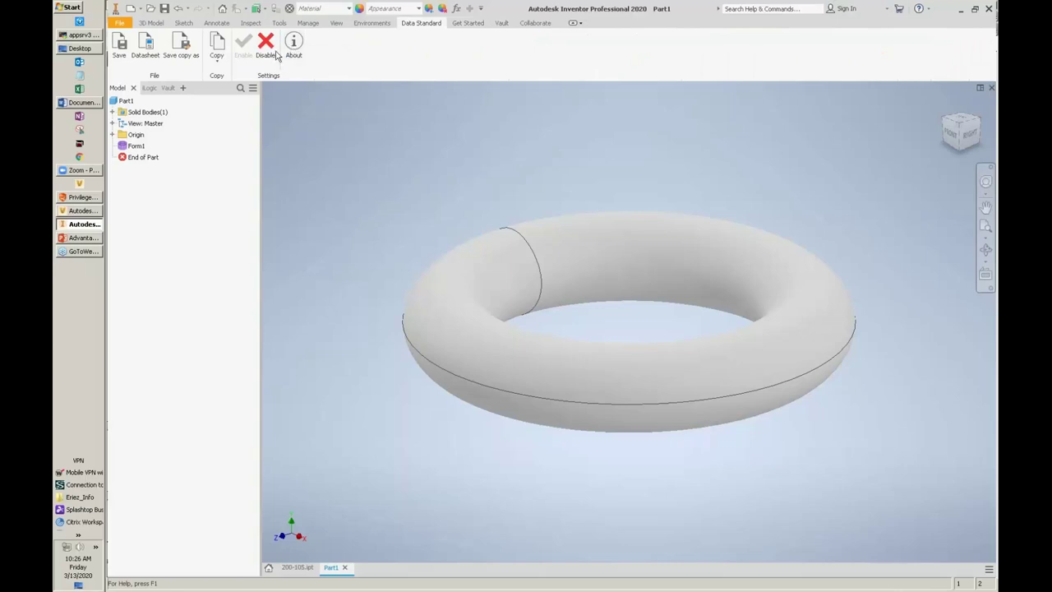
pyautogui.hotkey('ctrl', 's')
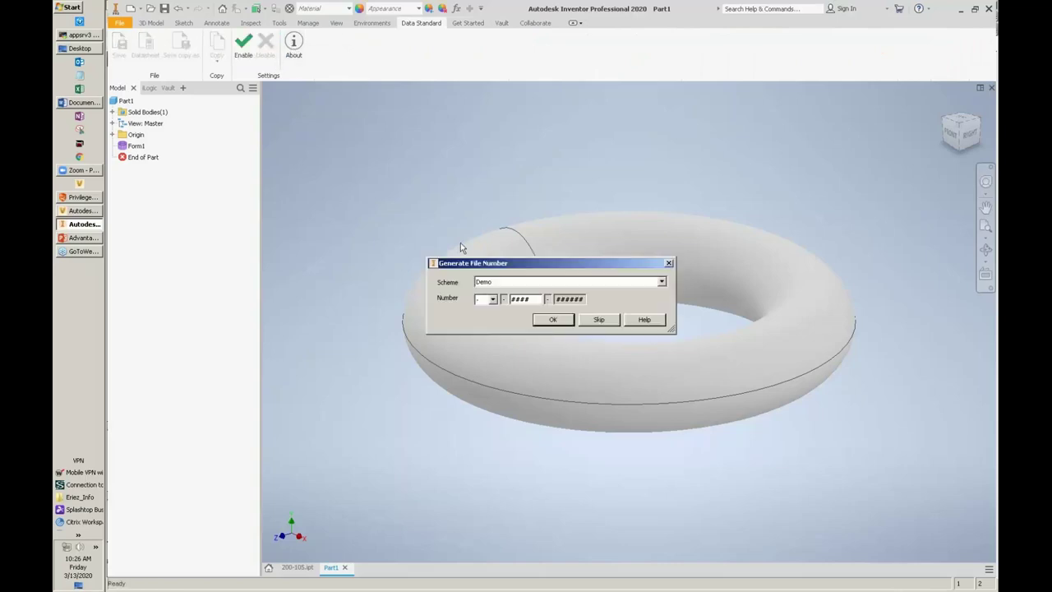
pyautogui.click(555, 281)
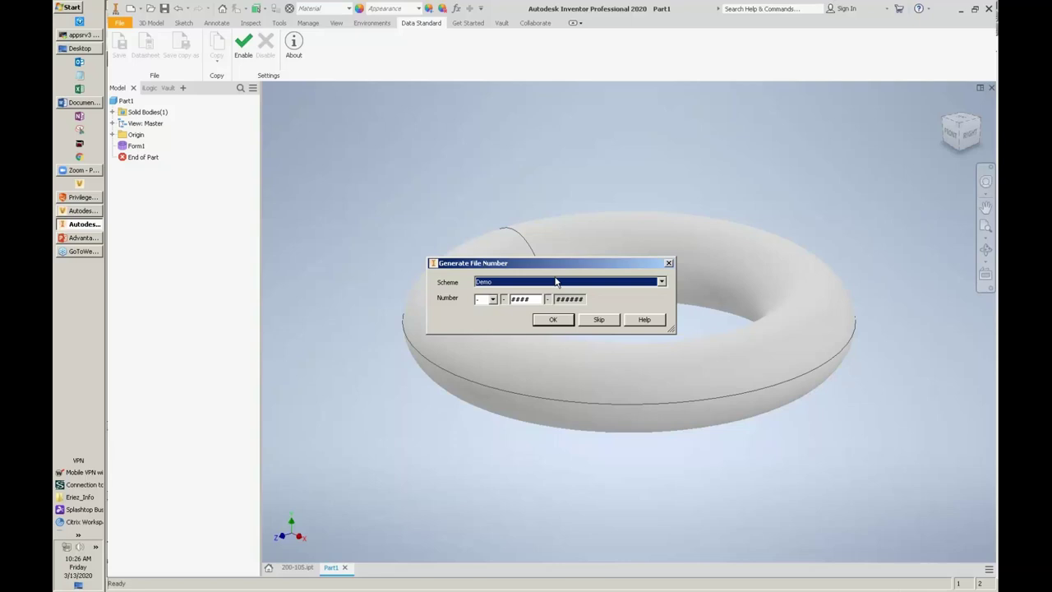
pyautogui.click(483, 300)
pyautogui.click(493, 331)
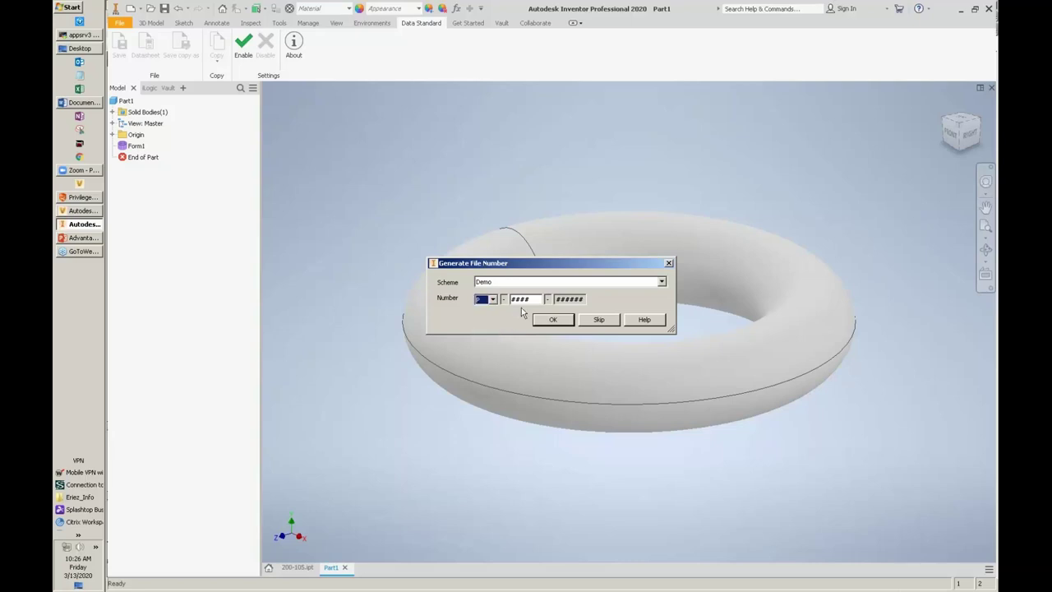
pyautogui.press('Tab')
pyautogui.write('1234')
pyautogui.moveTo(556, 299); pyautogui.dragTo(583, 299)
pyautogui.click(562, 320)
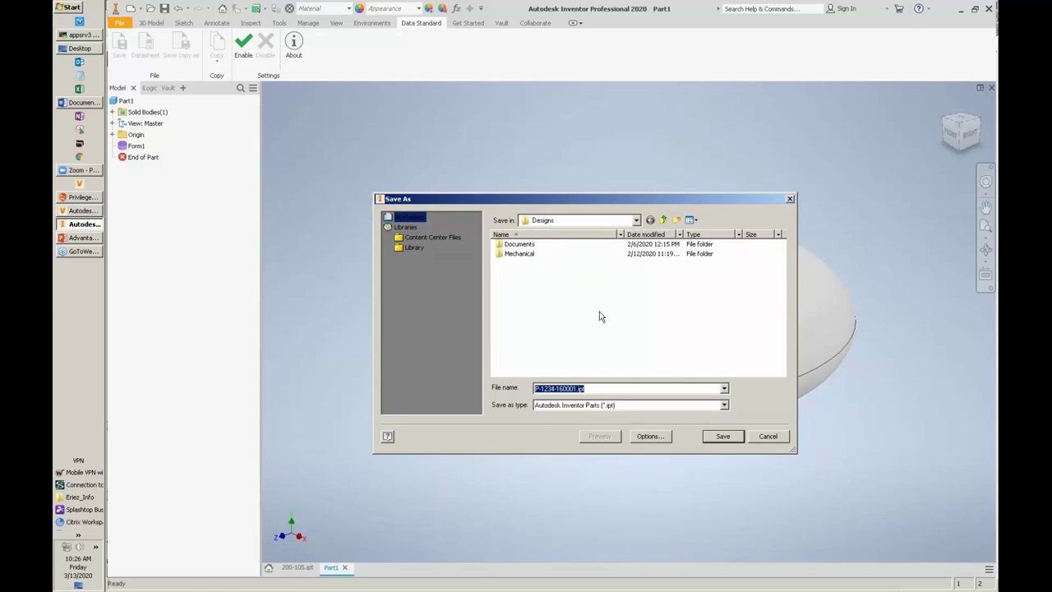
pyautogui.click(730, 437)
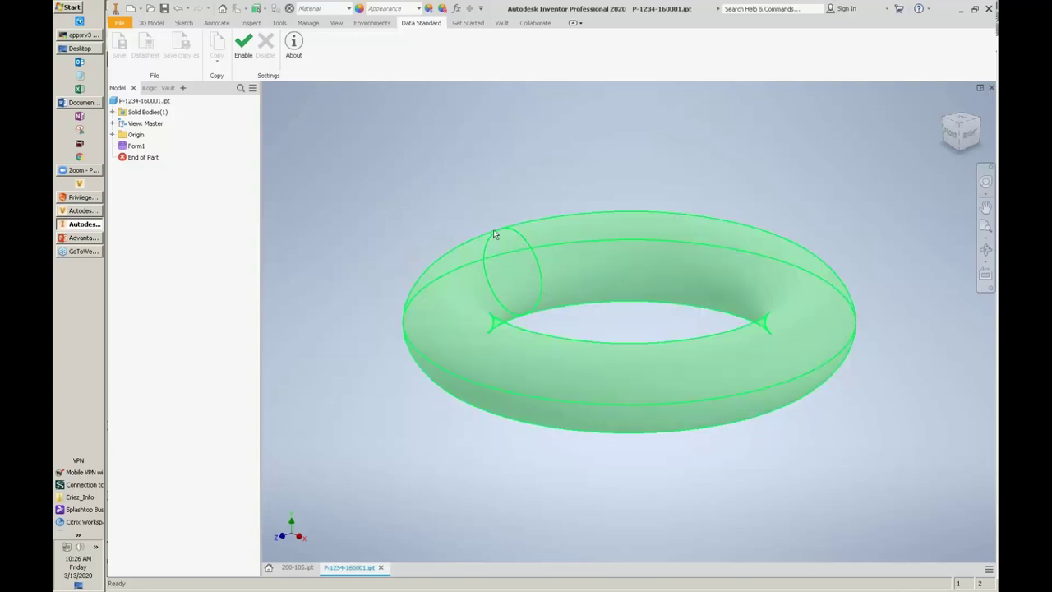
# Step: Check the new torus part into the vault with the comment "initial check in"
pyautogui.click(496, 23)
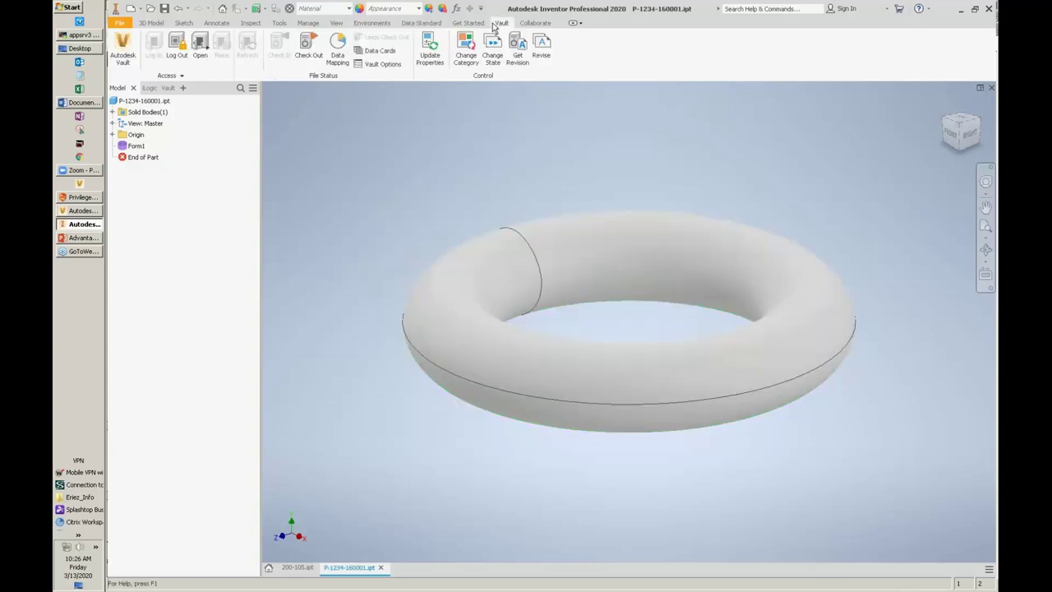
pyautogui.click(280, 47)
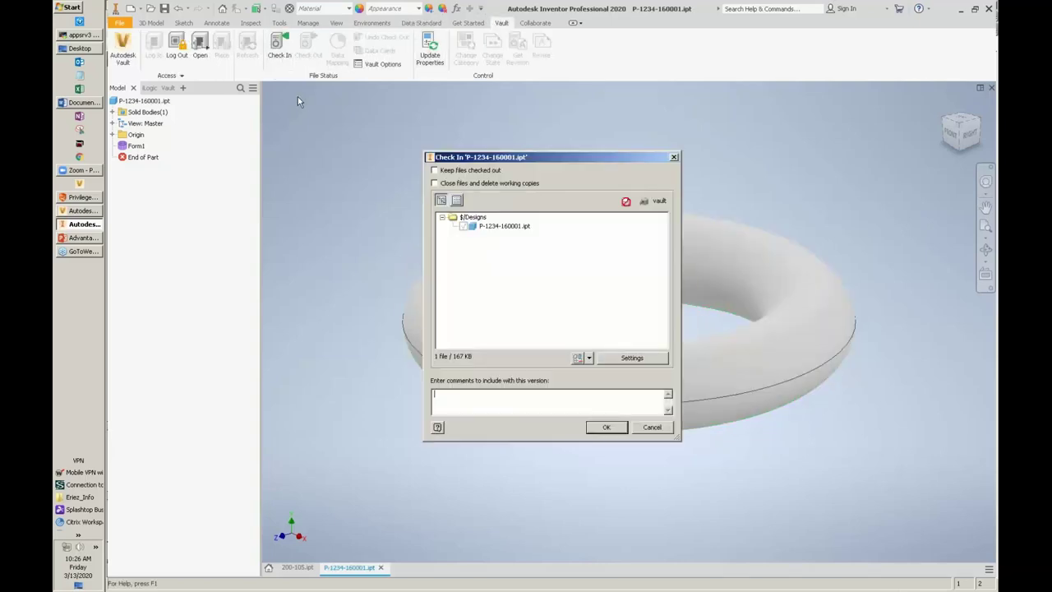
pyautogui.click(459, 398)
pyautogui.write('initial check in')
pyautogui.click(589, 427)
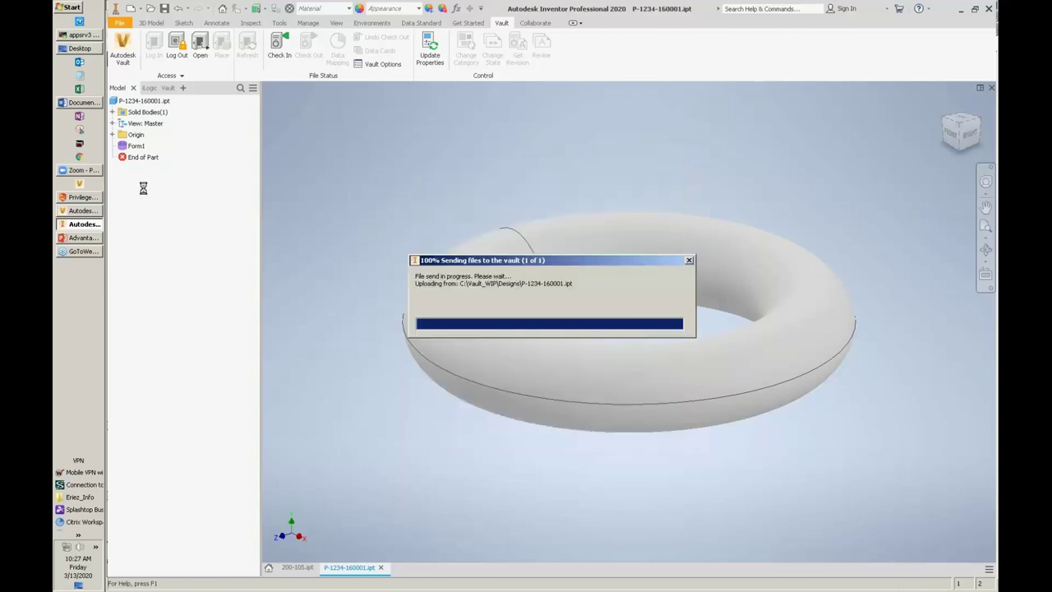
# Step: Switch to Vault and examine the checked-in P-1234-160001.ipt in the Designs folder
pyautogui.click(82, 211)
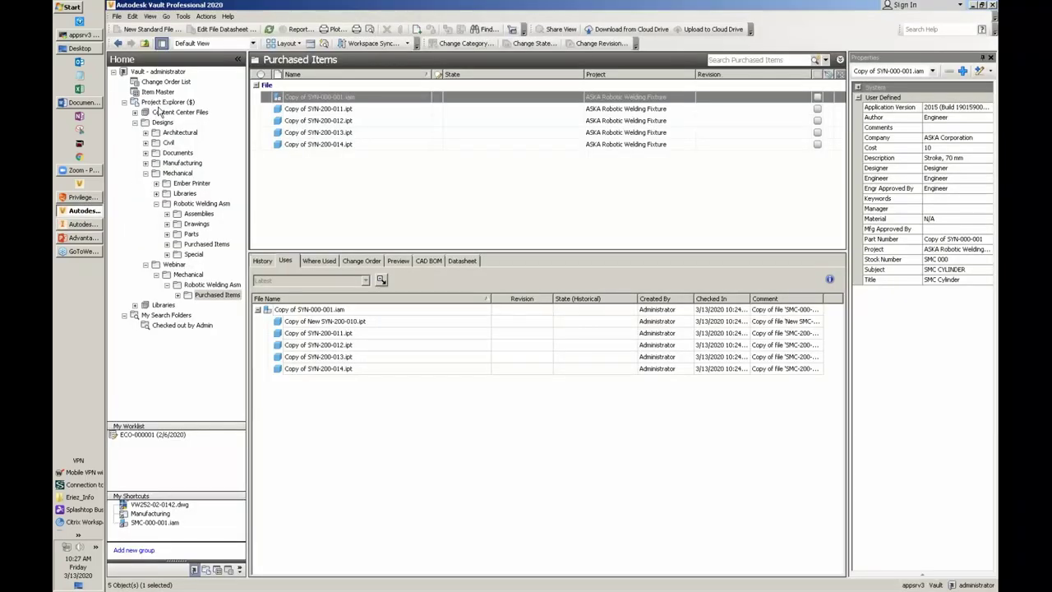
pyautogui.click(163, 123)
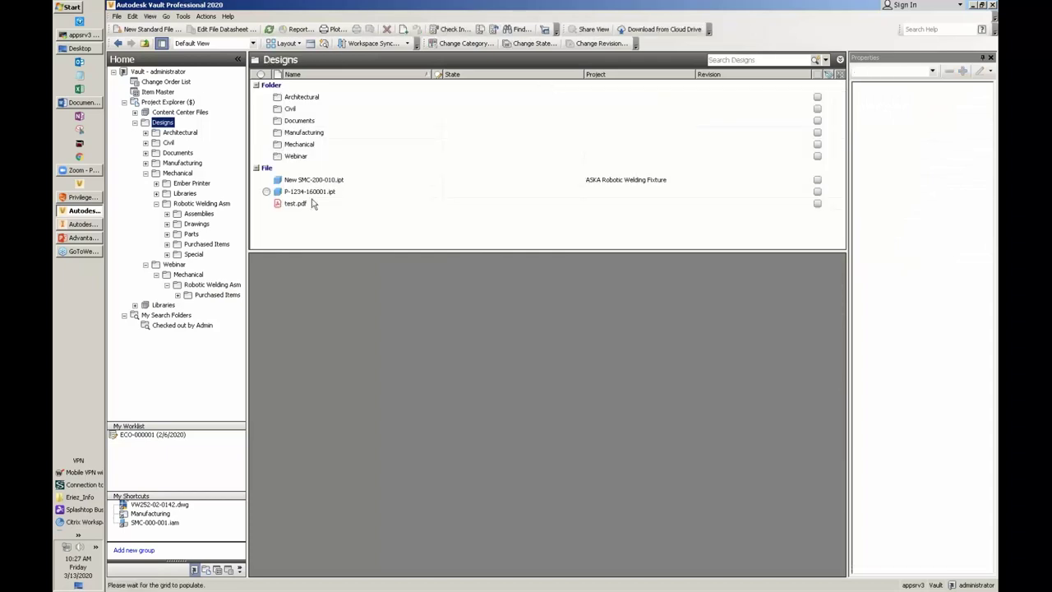
pyautogui.click(310, 191)
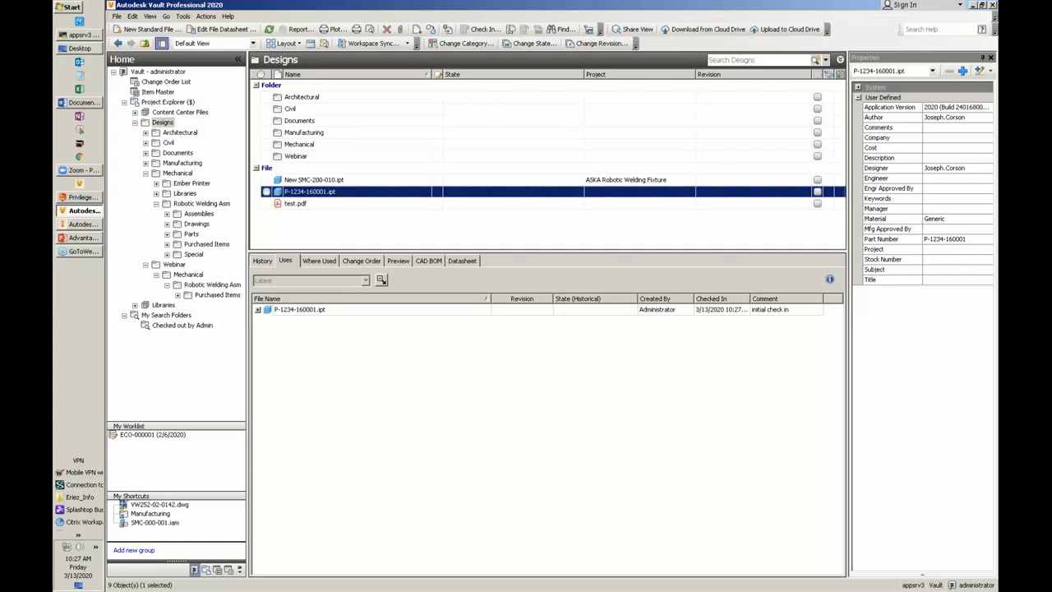
# Step: Switch to Word and examine the Autodesk Vault add-in commands for opening and checking in documents
pyautogui.click(83, 103)
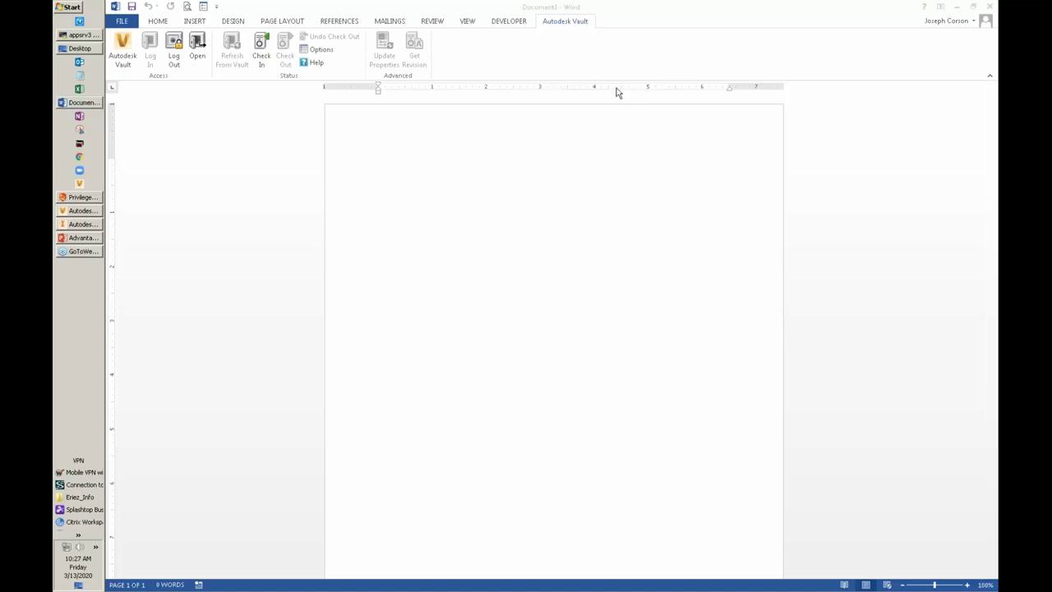
pyautogui.click(498, 197)
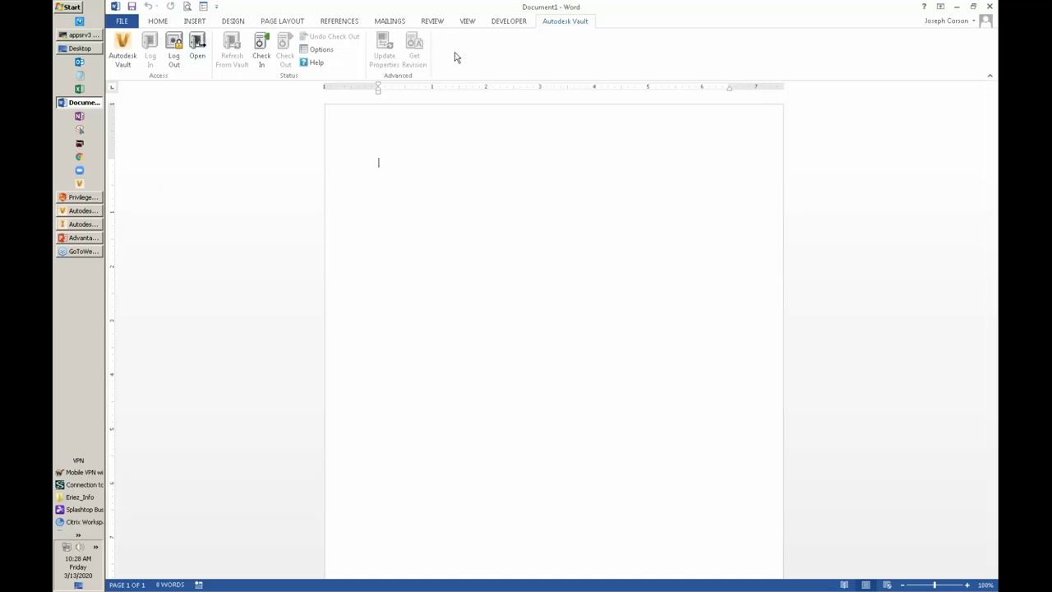
pyautogui.click(199, 49)
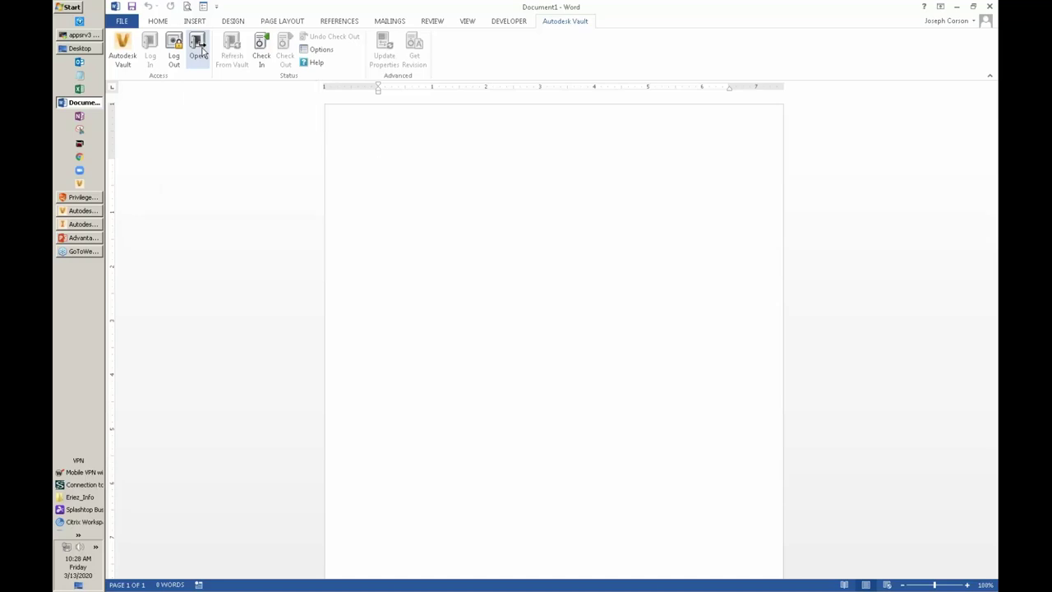
# Step: Switch to PowerPoint, start the slide show at "Features for CAD users" and change its display settings
pyautogui.click(86, 238)
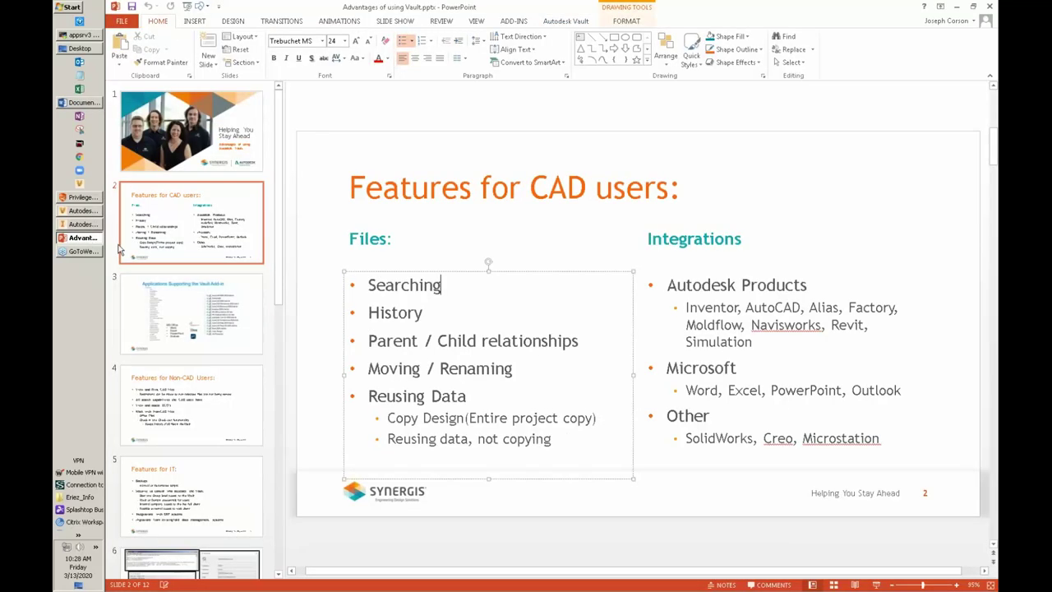
pyautogui.click(876, 585)
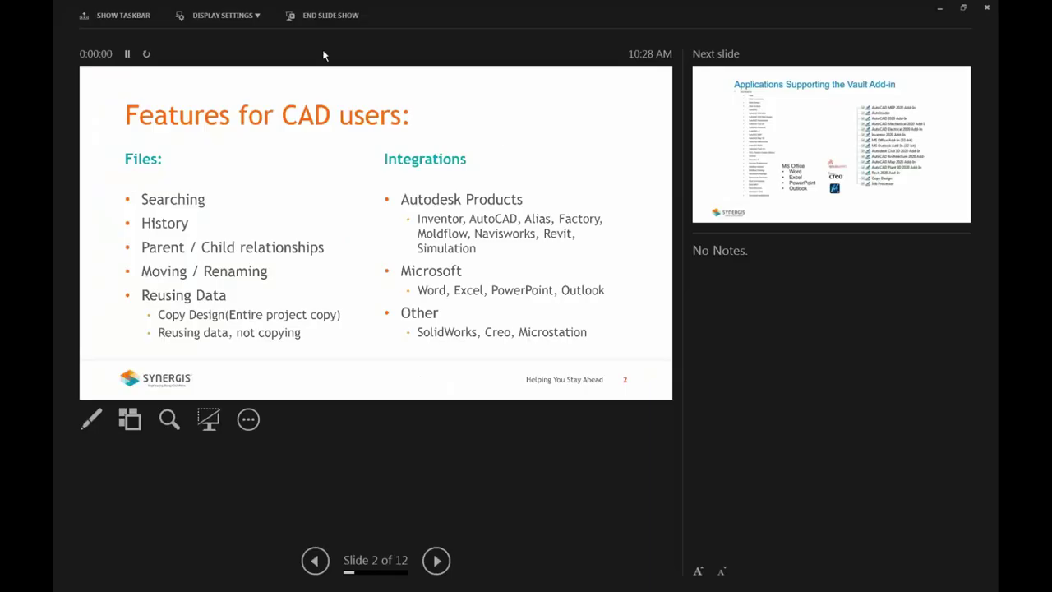
pyautogui.click(226, 15)
pyautogui.click(235, 36)
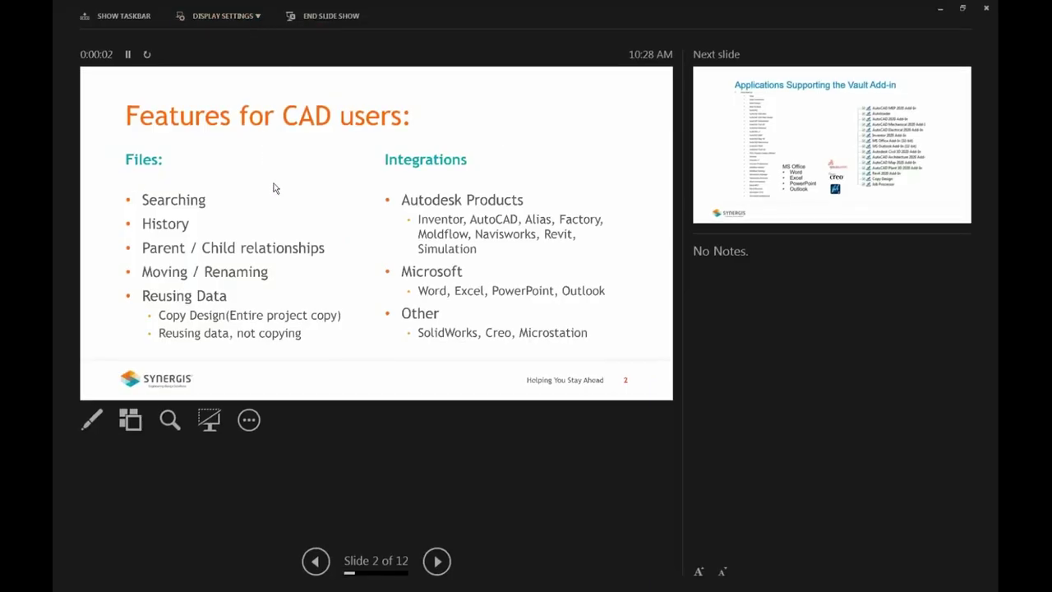
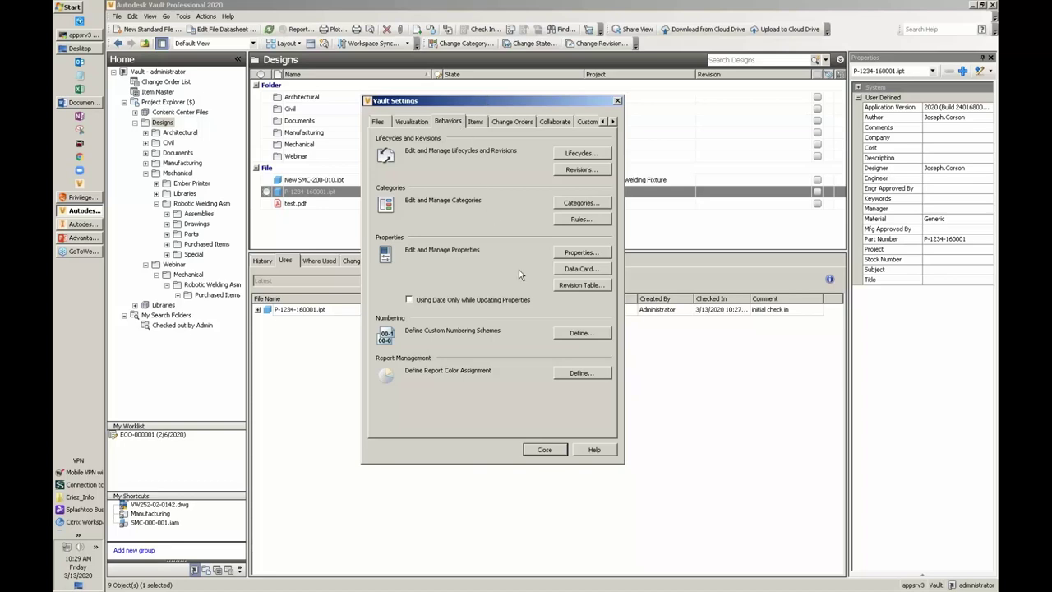
# Step: Review the file numbering schemes and the field types offered for a new scheme, discarding the scheme and closing Vault Settings
pyautogui.click(582, 333)
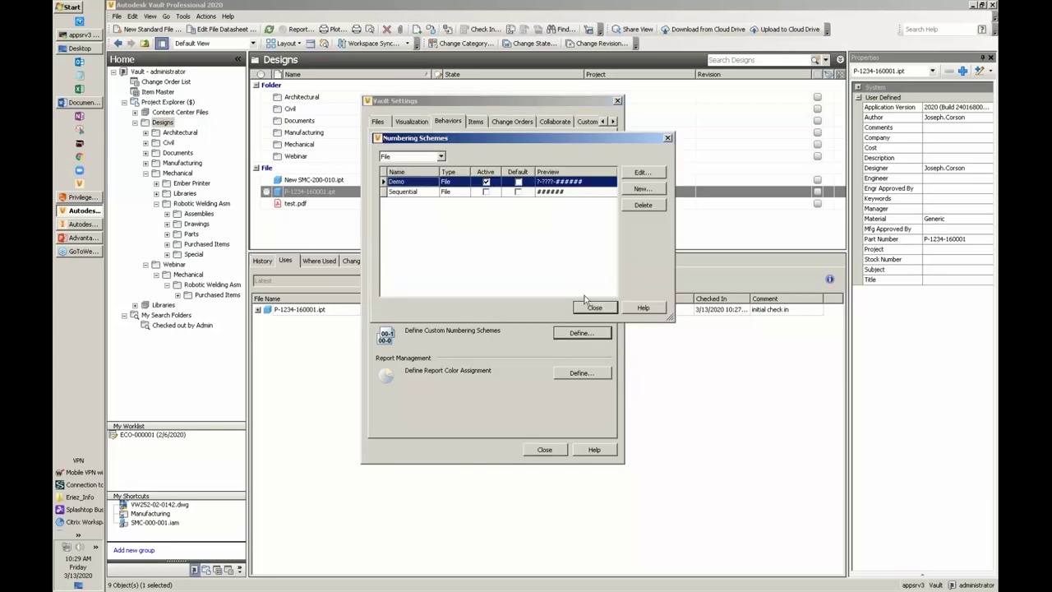
pyautogui.click(642, 190)
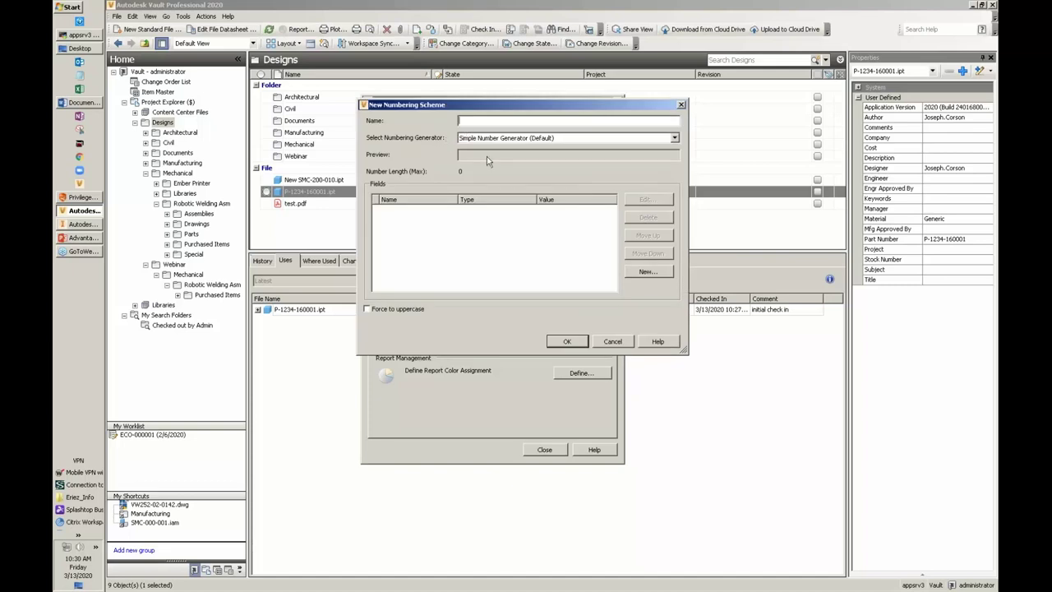
pyautogui.click(647, 272)
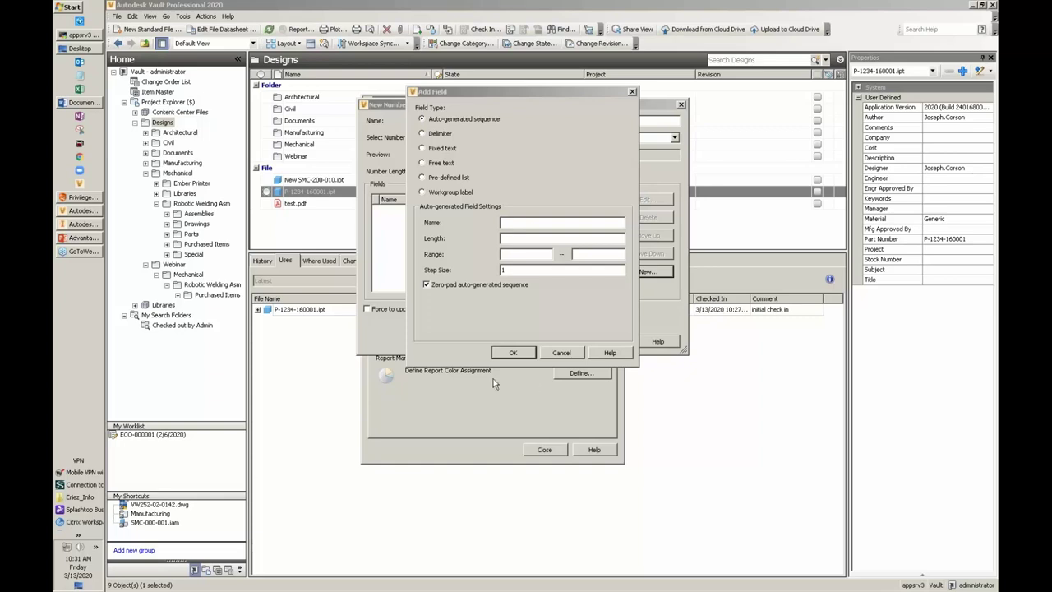
pyautogui.click(561, 352)
pyautogui.click(612, 342)
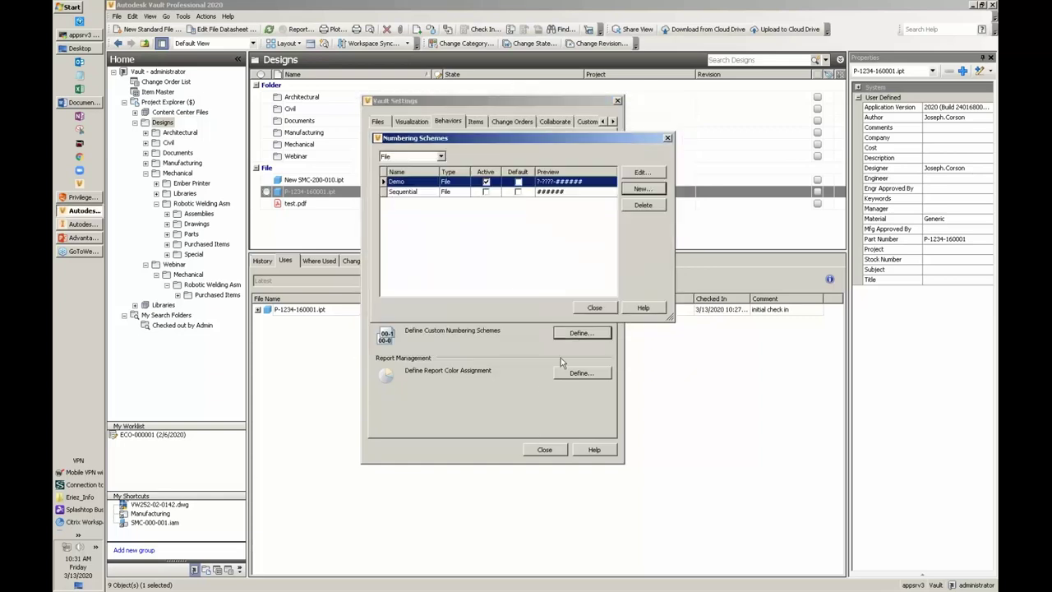
pyautogui.click(595, 308)
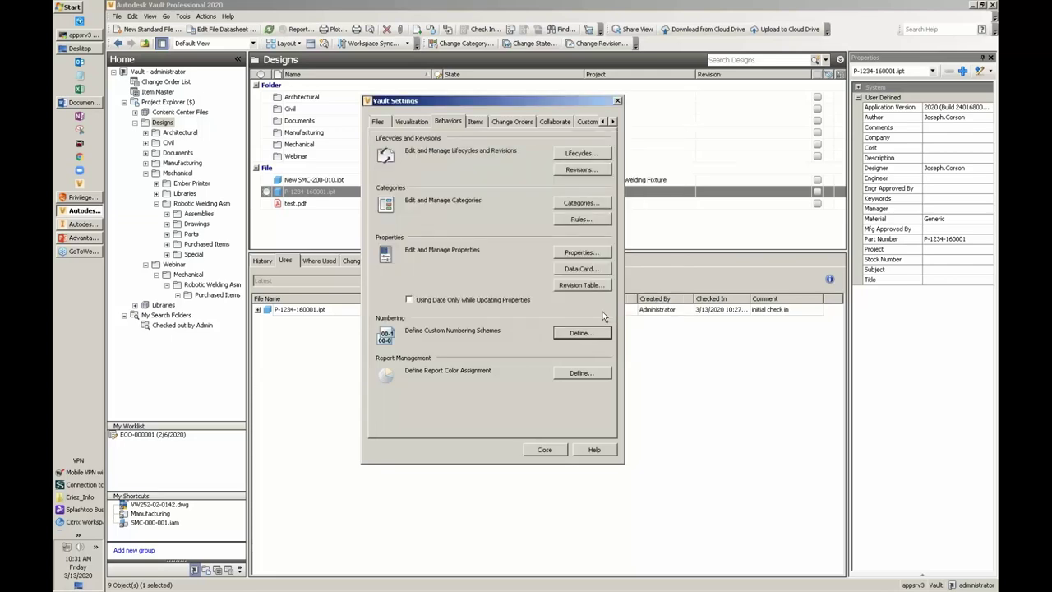
pyautogui.click(549, 451)
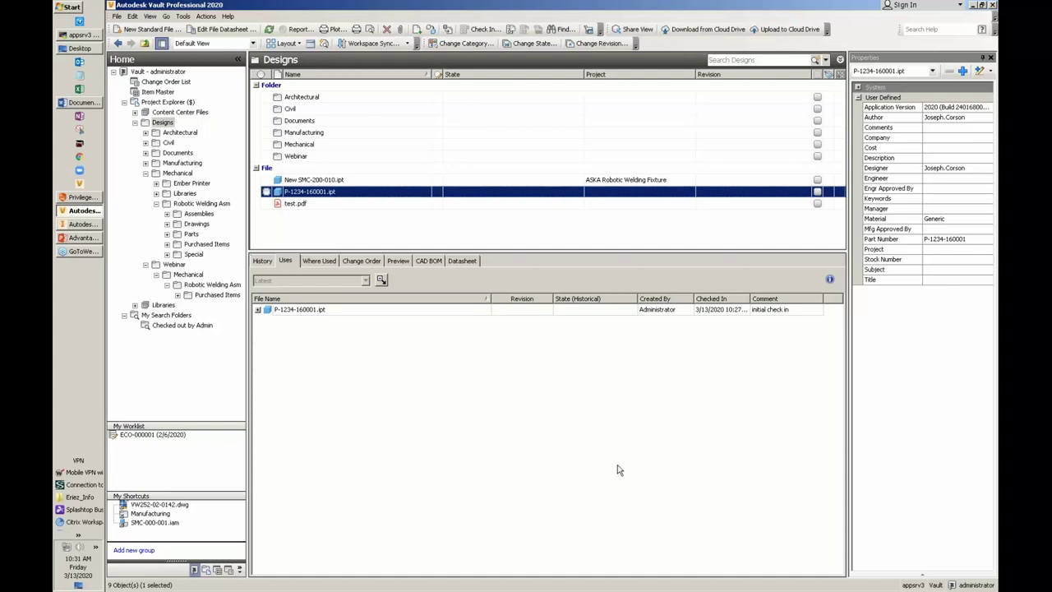
# Step: Preview test.pdf in the Designs folder with an enlarged preview area and review the commands available for the file
pyautogui.click(332, 205)
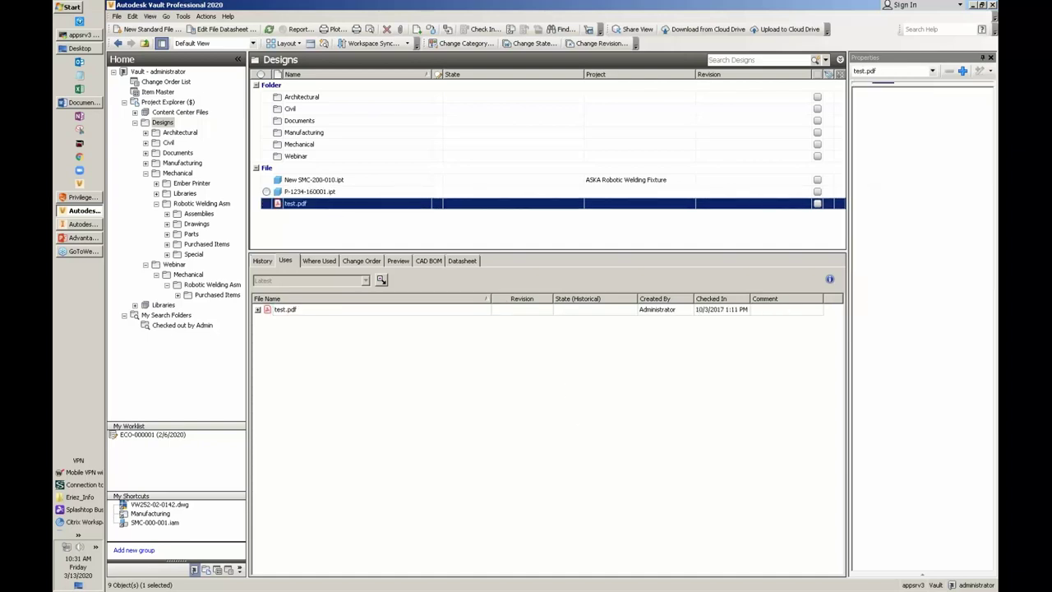
pyautogui.click(399, 260)
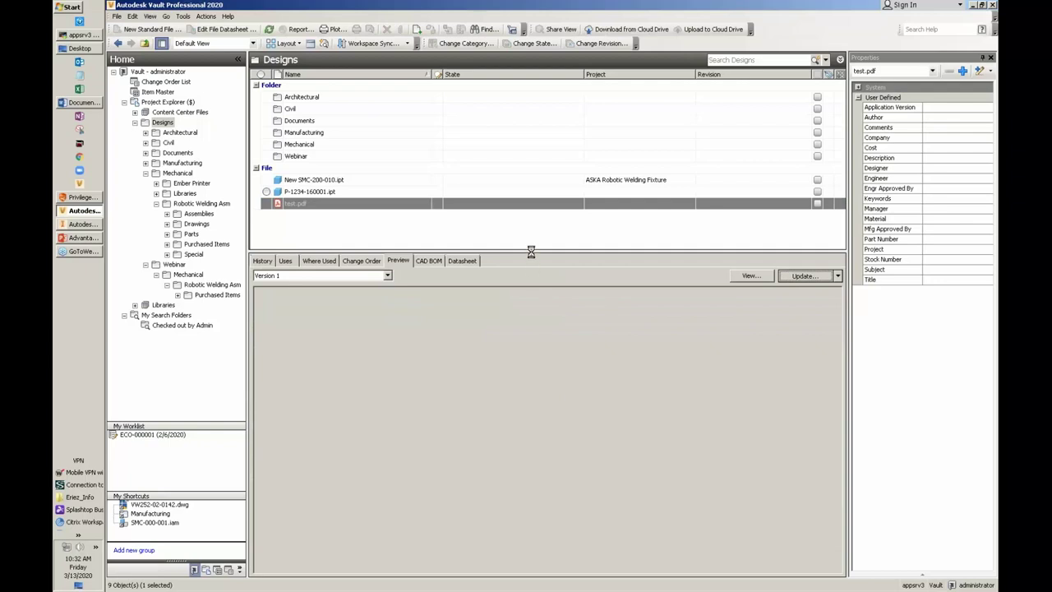
pyautogui.moveTo(531, 251); pyautogui.dragTo(528, 237)
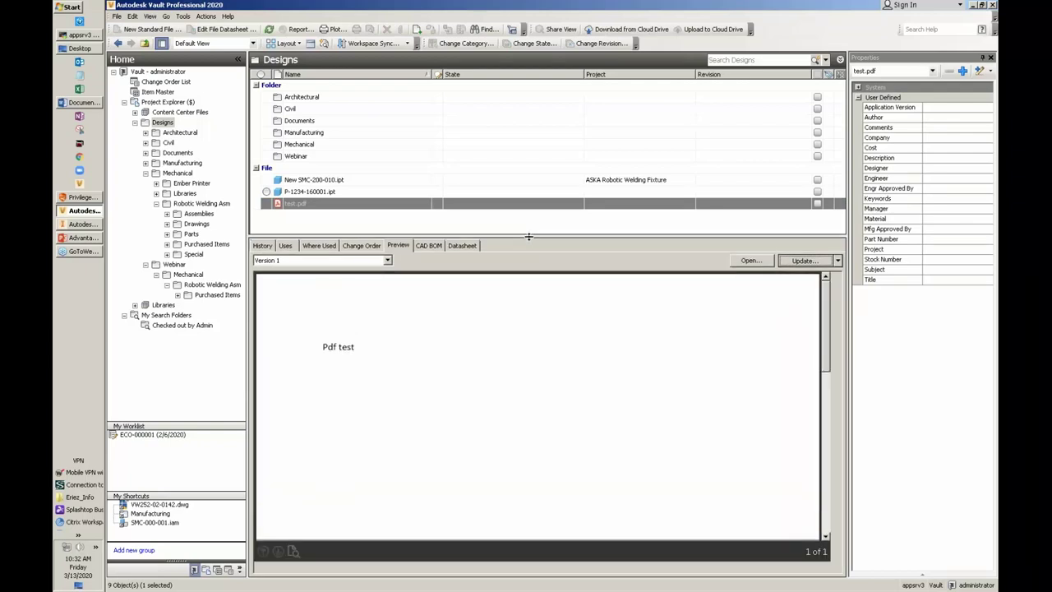
pyautogui.rightClick(365, 210)
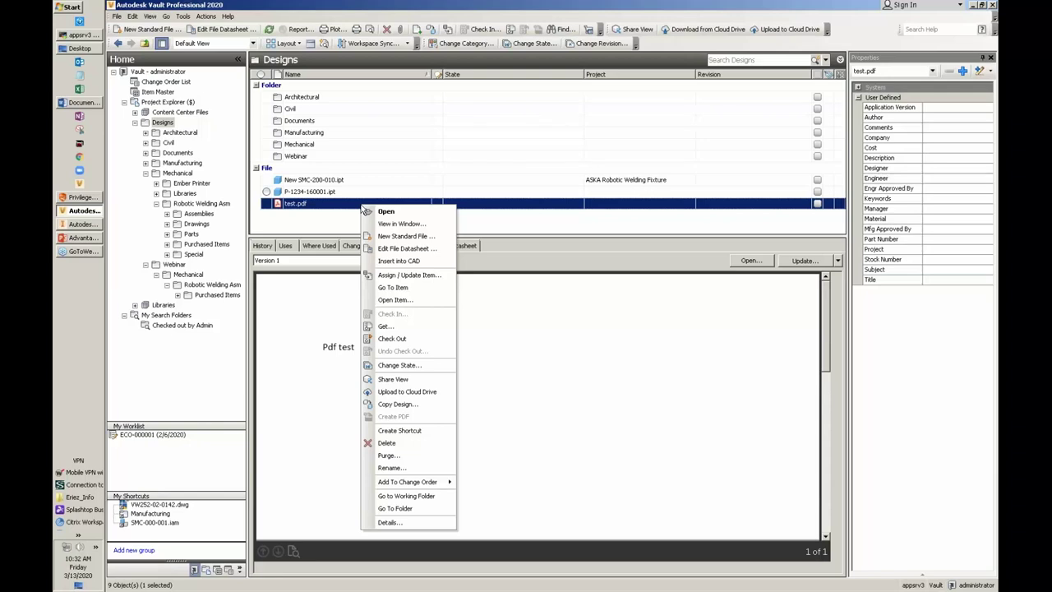
pyautogui.click(526, 262)
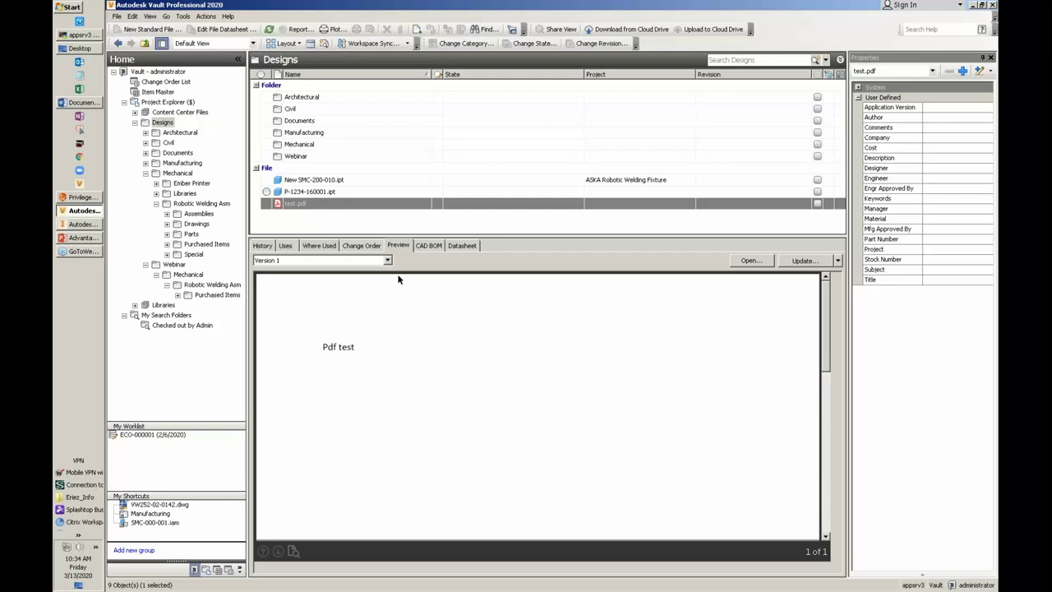
# Step: Switch to PowerPoint and start the slide show at "Applications Supporting the Vault Add-in"
pyautogui.click(95, 240)
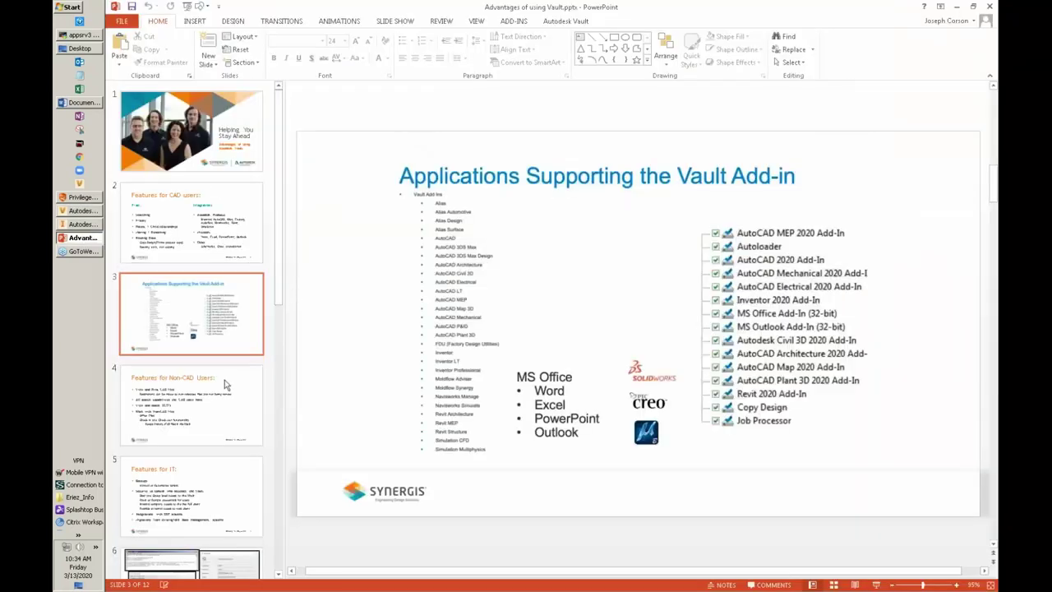
pyautogui.click(874, 584)
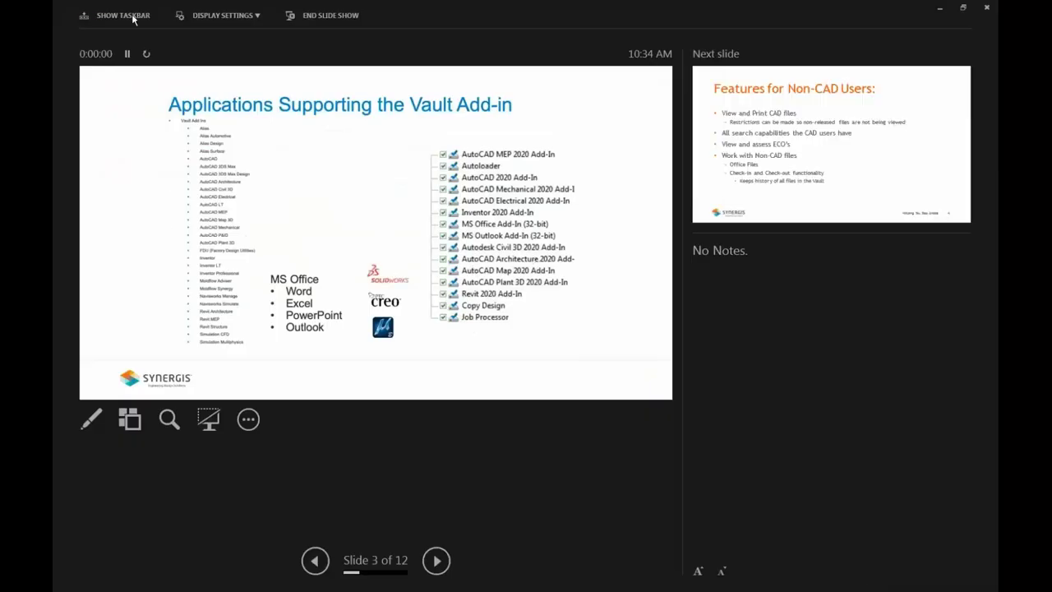
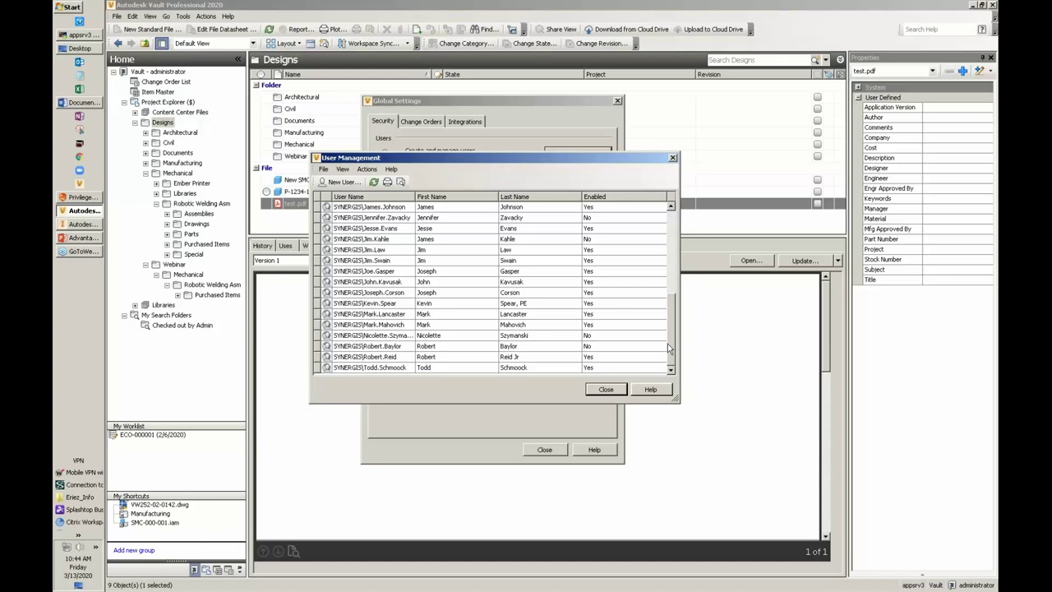
# Step: Examine the enabled status of accounts in User Management and select one of the disabled users
pyautogui.moveTo(669, 348); pyautogui.dragTo(669, 323)
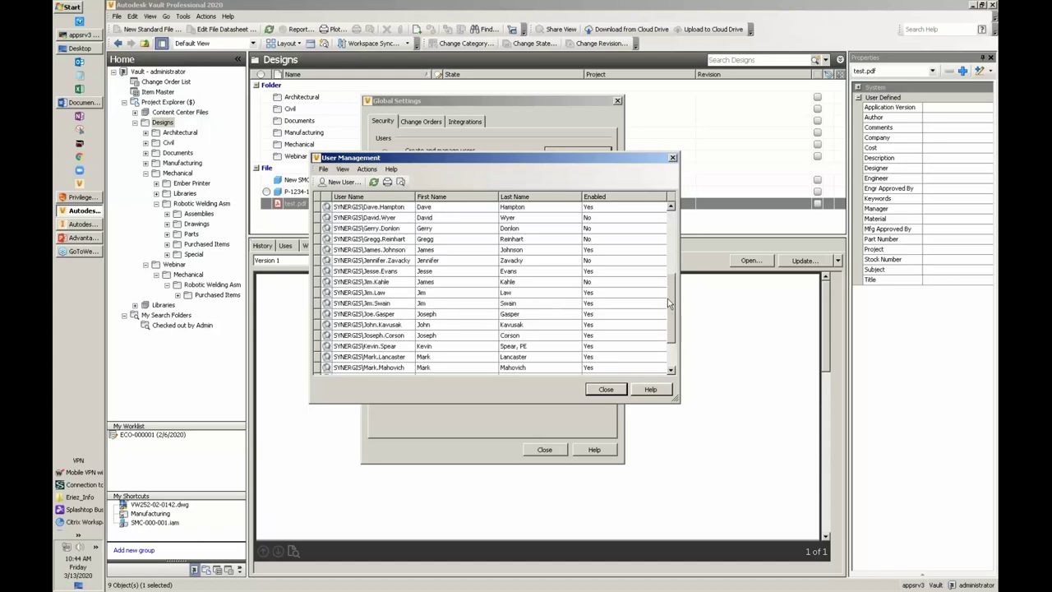
pyautogui.click(605, 228)
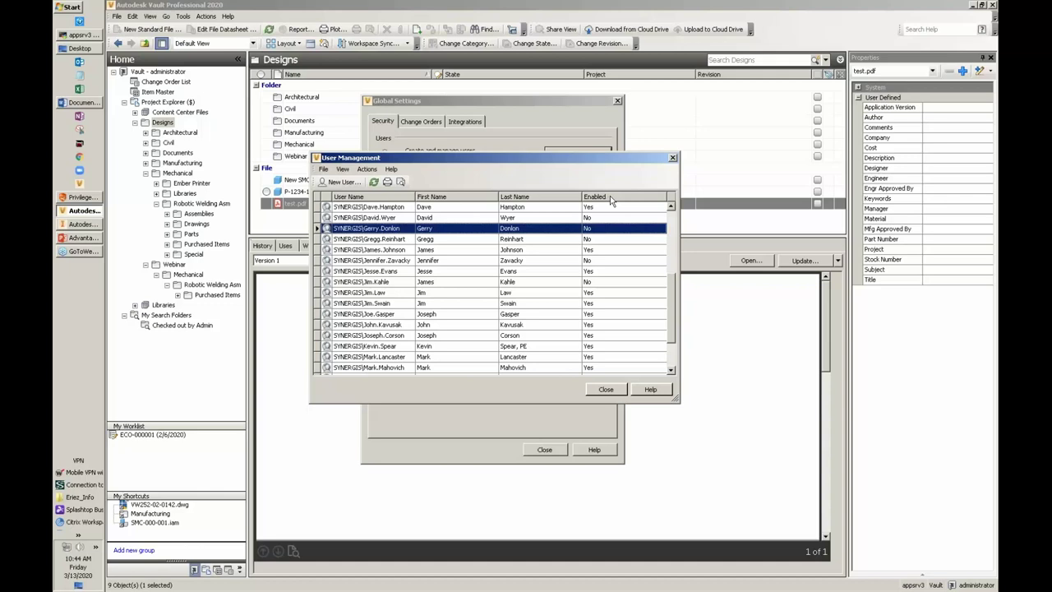
# Step: Close User Management and Global Settings, and review the security permissions of the Mechanical folder without changing them
pyautogui.click(608, 390)
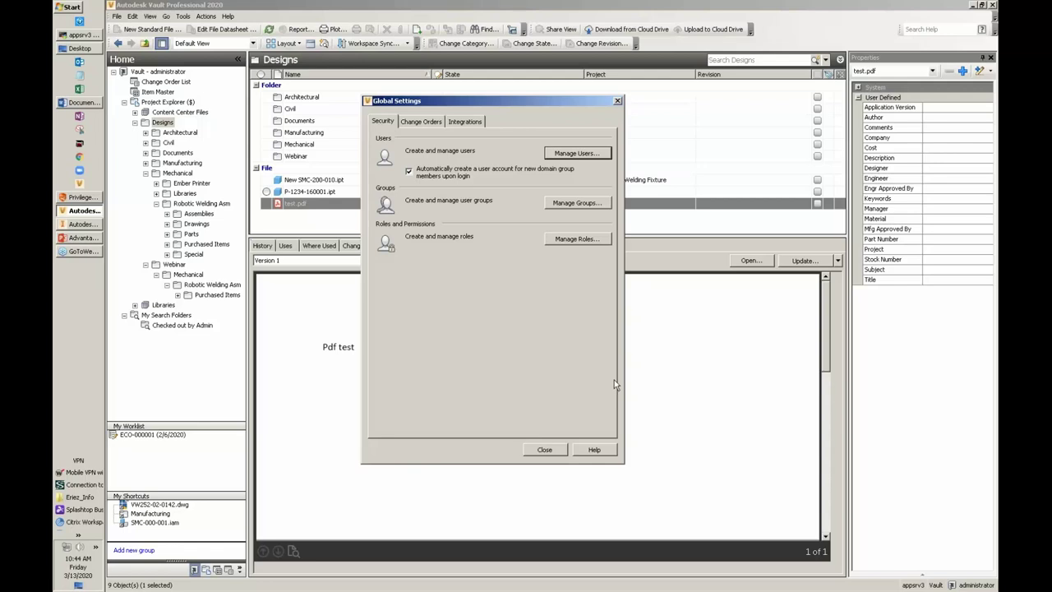
pyautogui.click(544, 449)
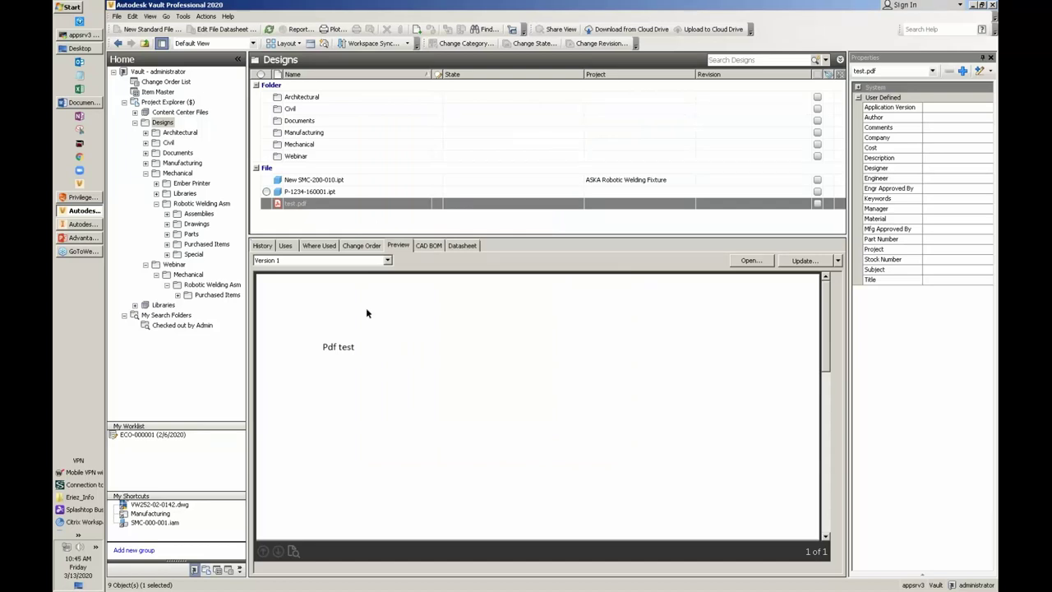
pyautogui.rightClick(174, 174)
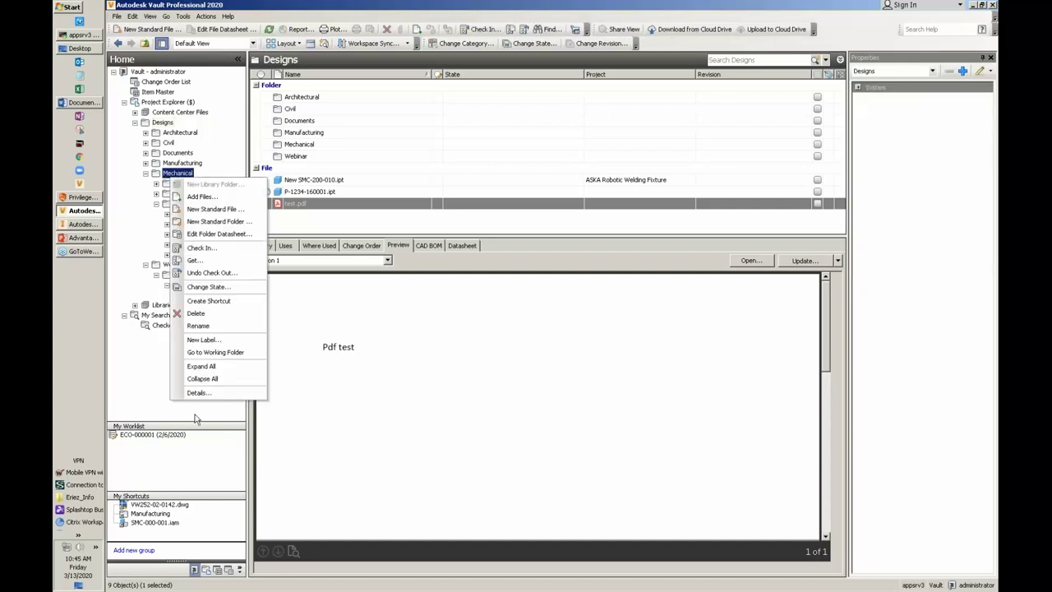
pyautogui.click(199, 392)
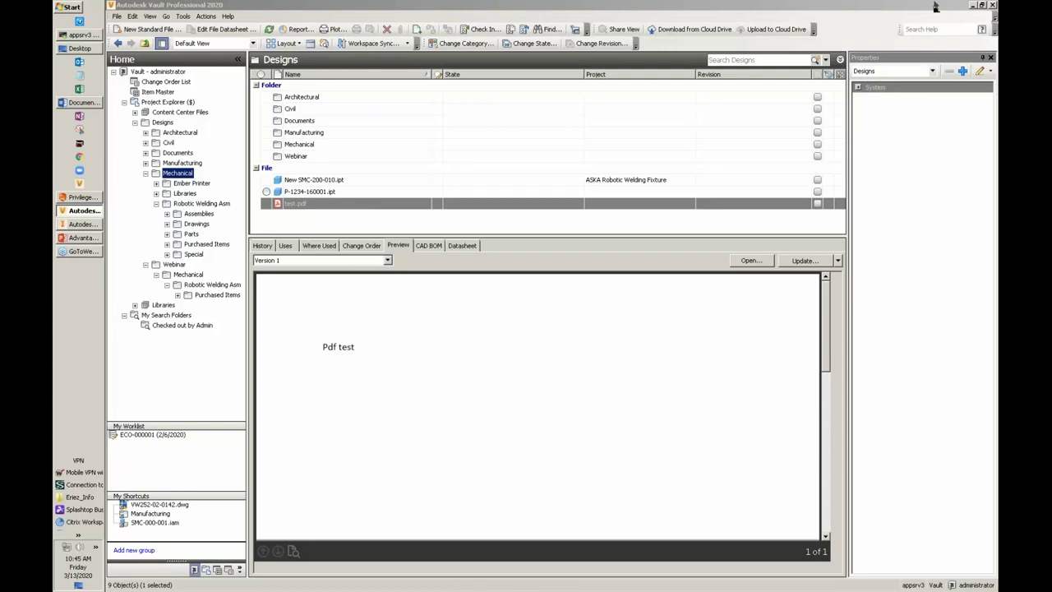
pyautogui.click(990, 71)
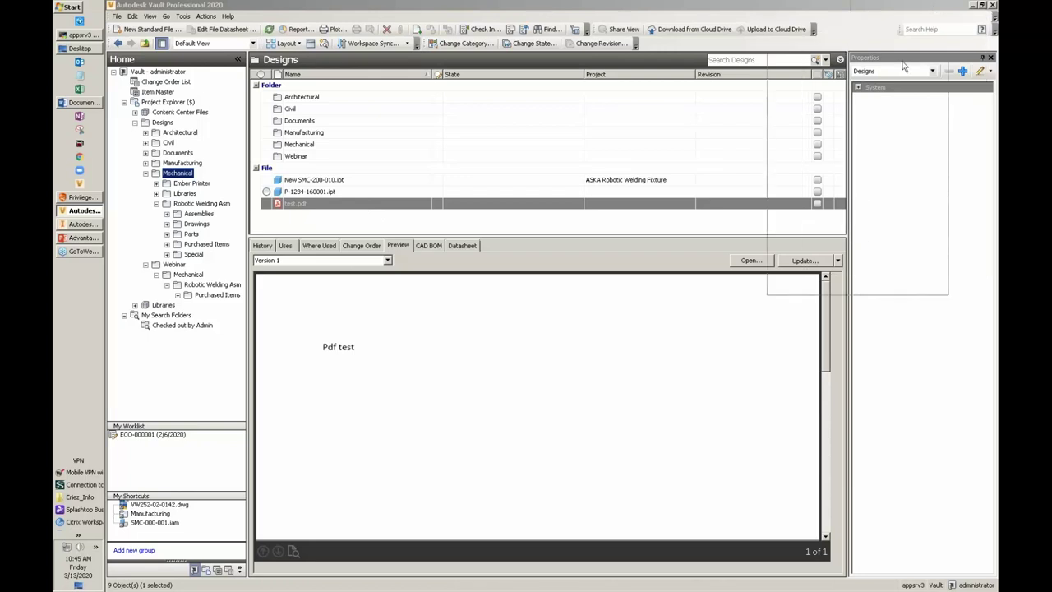
pyautogui.click(920, 107)
pyautogui.click(465, 110)
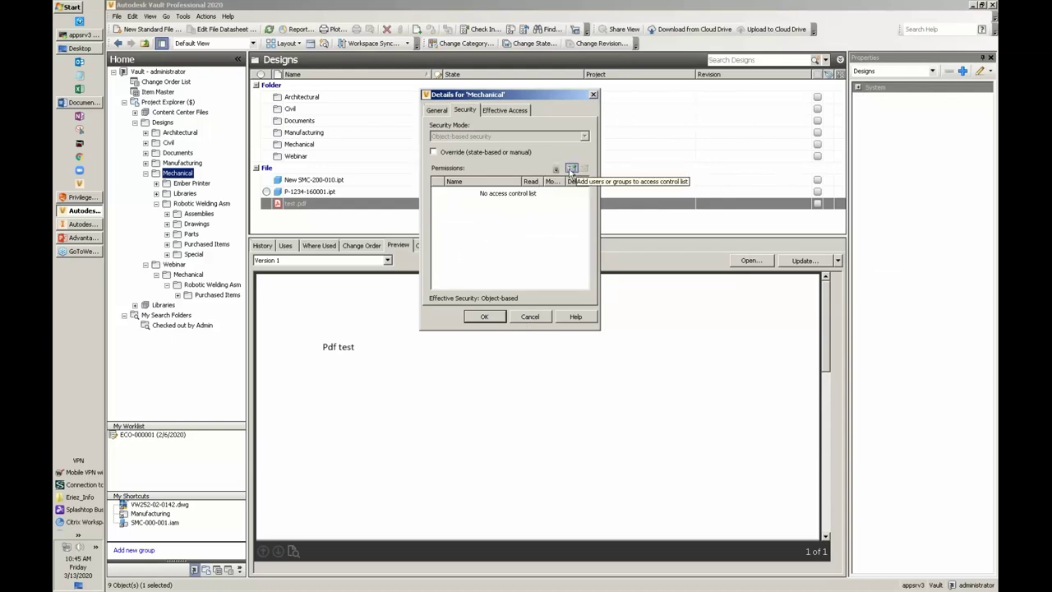
pyautogui.click(543, 315)
# Step: Review the security details of test.pdf in the Designs folder and close them without changes
pyautogui.rightClick(360, 210)
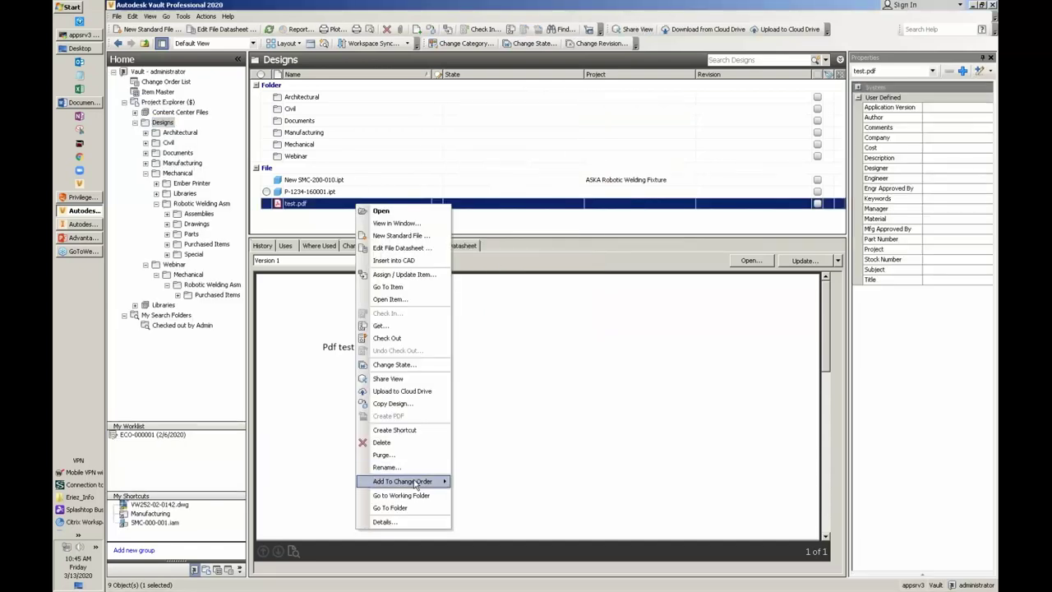
pyautogui.click(384, 521)
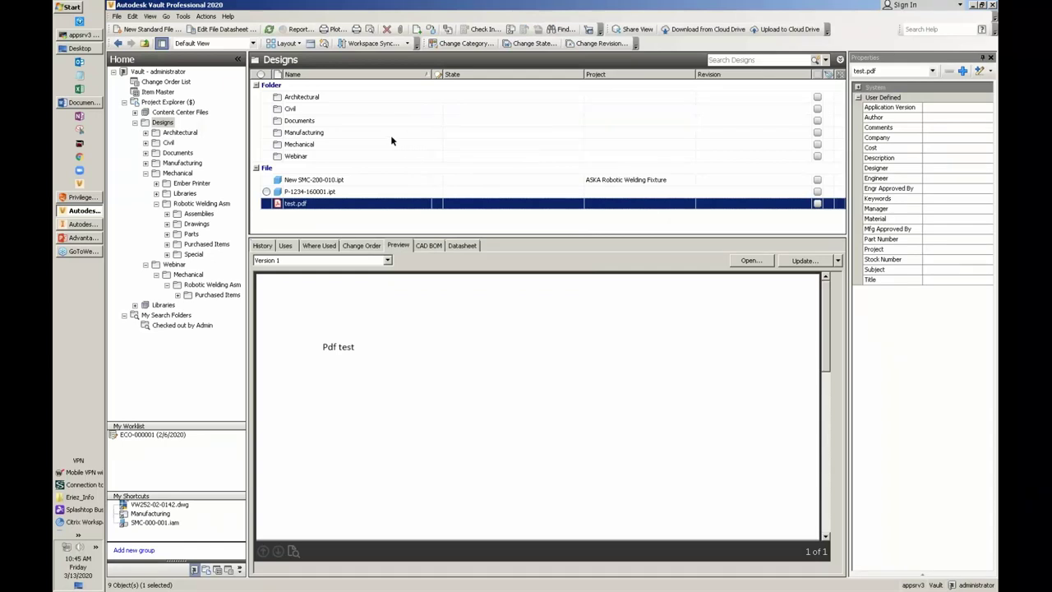
pyautogui.click(512, 197)
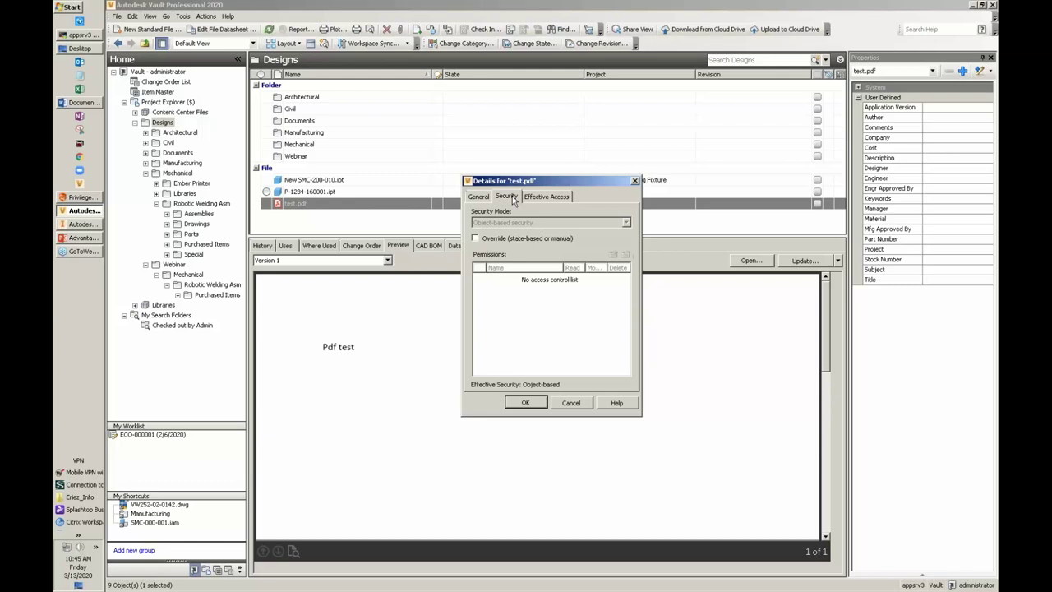
pyautogui.press('Escape')
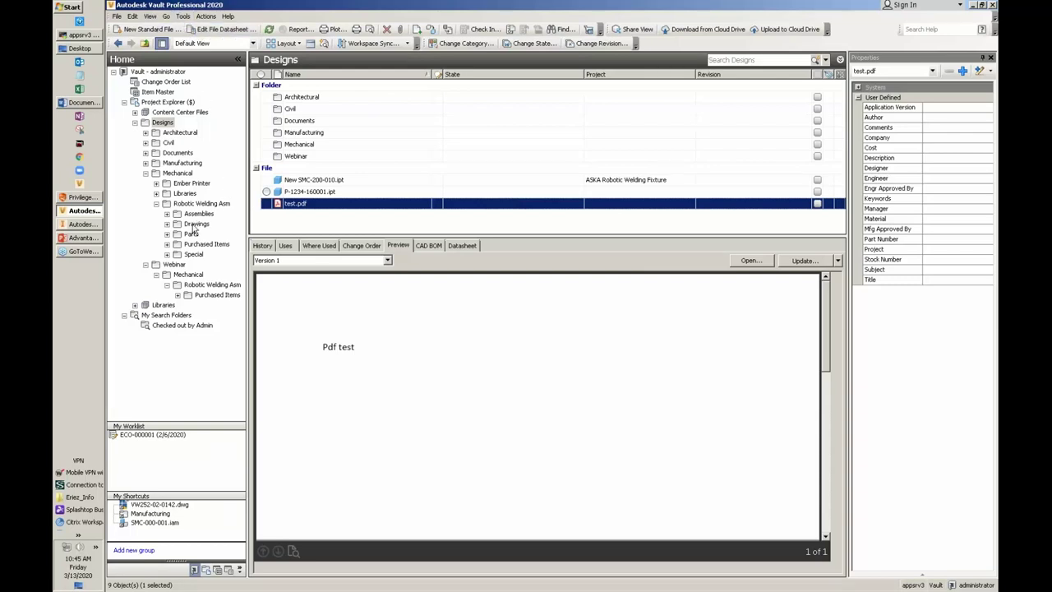
# Step: Follow the SMC-000-001.iam and Manufacturing shortcuts, and examine the revision B states in the history of VW252-02-0142.dwg
pyautogui.click(161, 522)
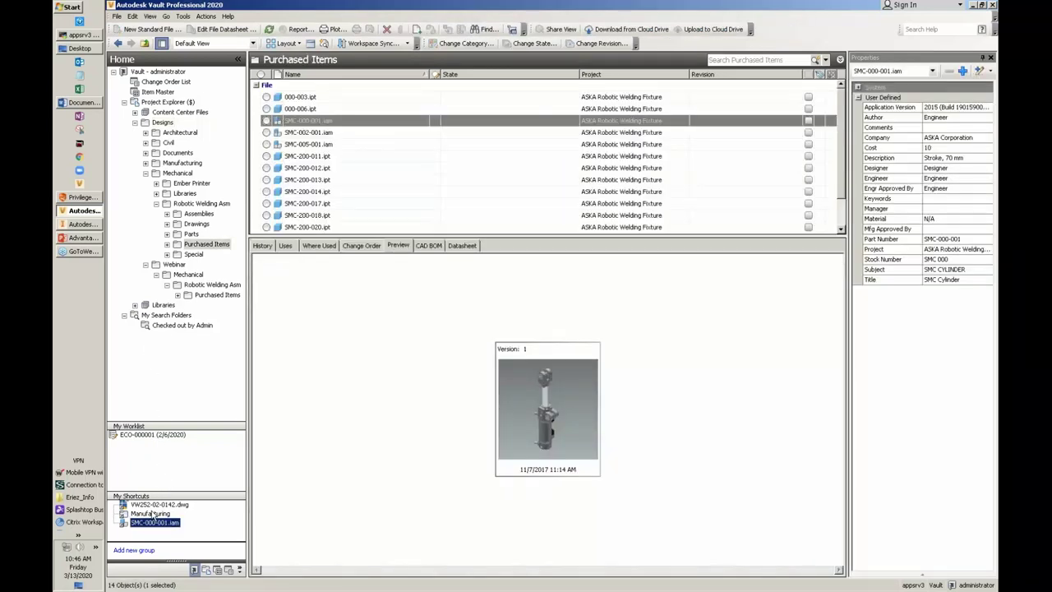
pyautogui.click(153, 514)
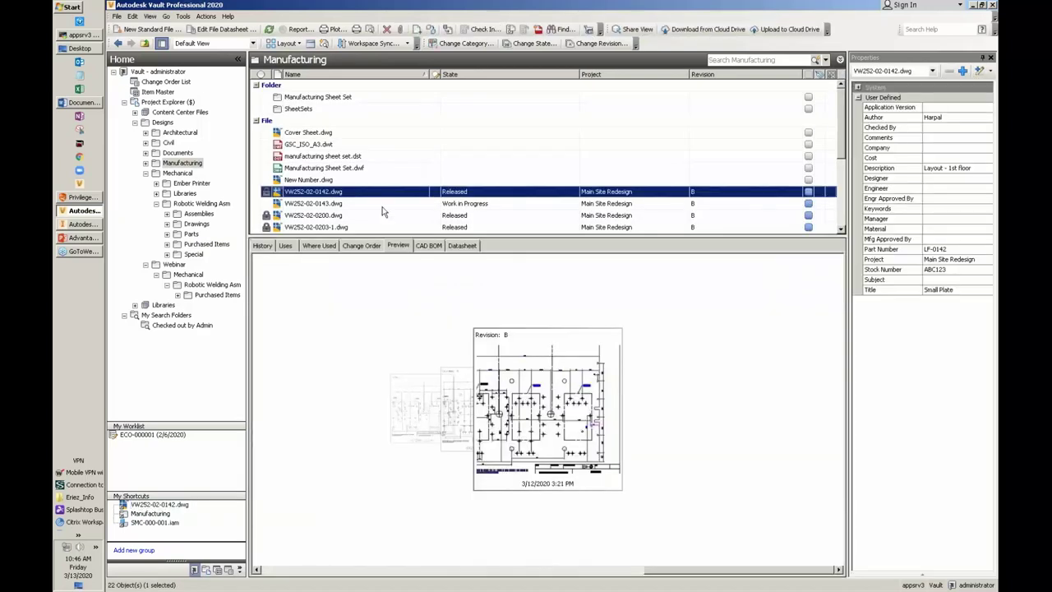
pyautogui.click(262, 245)
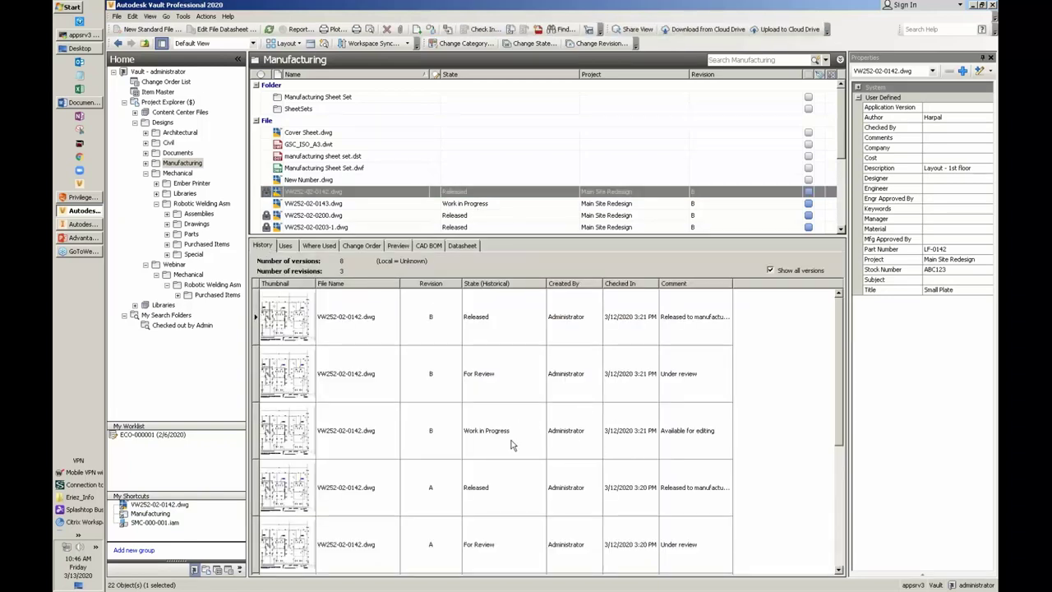
pyautogui.click(511, 445)
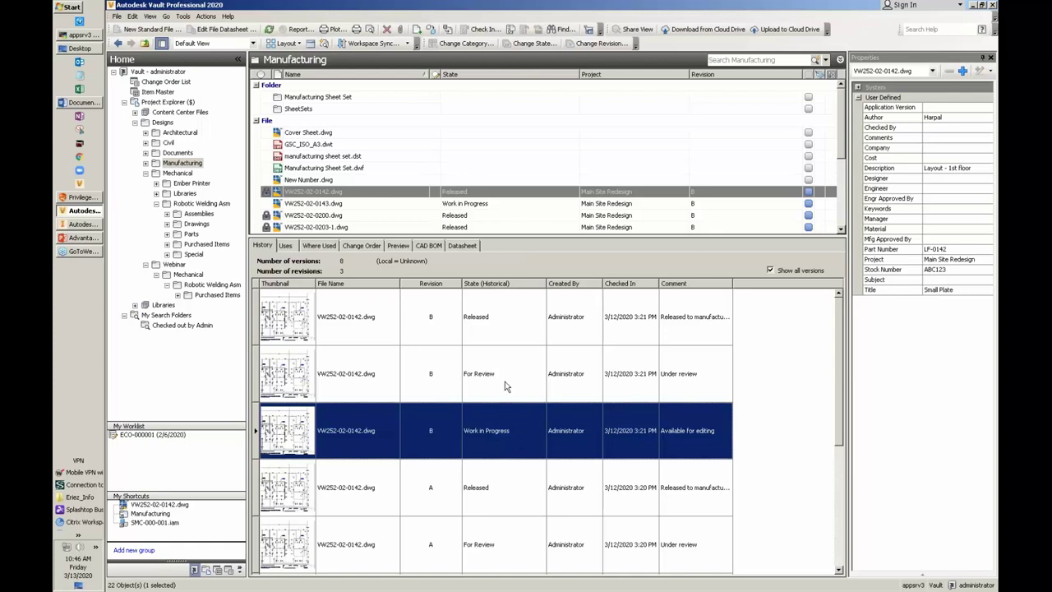
pyautogui.click(505, 387)
pyautogui.click(508, 321)
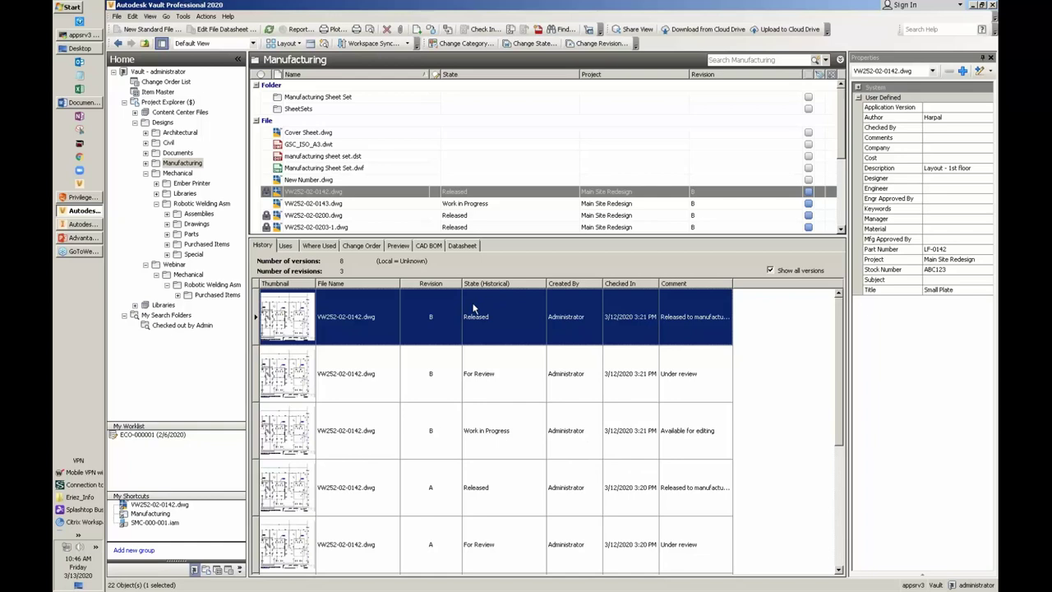
# Step: Review the lifecycle definitions in Vault Settings, comparing the states of the basic, simple and long lead time processes, and discard a blank new definition
pyautogui.click(181, 18)
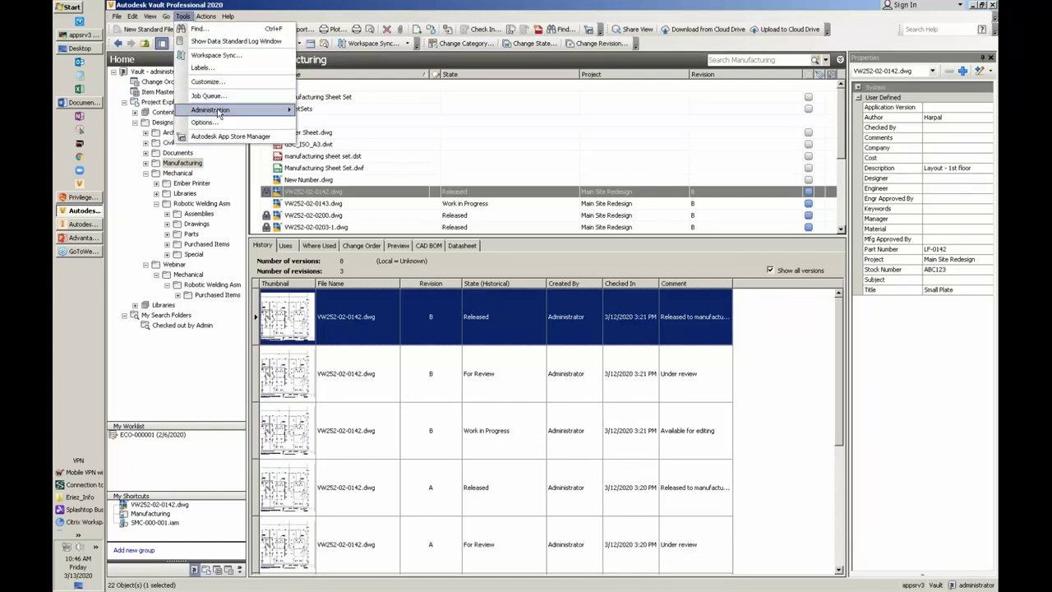
pyautogui.moveTo(247, 110)
pyautogui.click(331, 111)
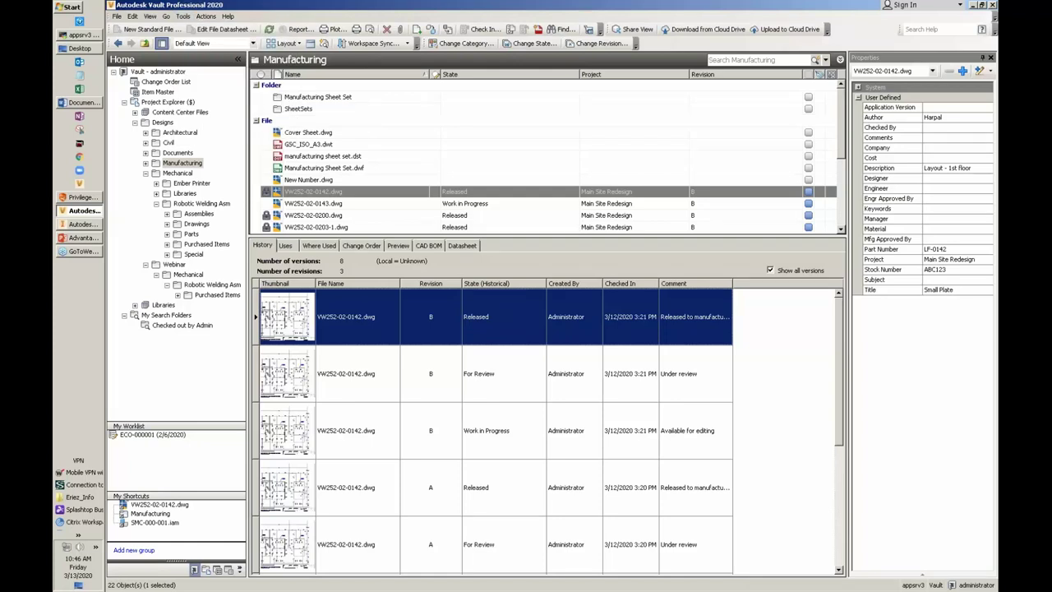
pyautogui.click(450, 121)
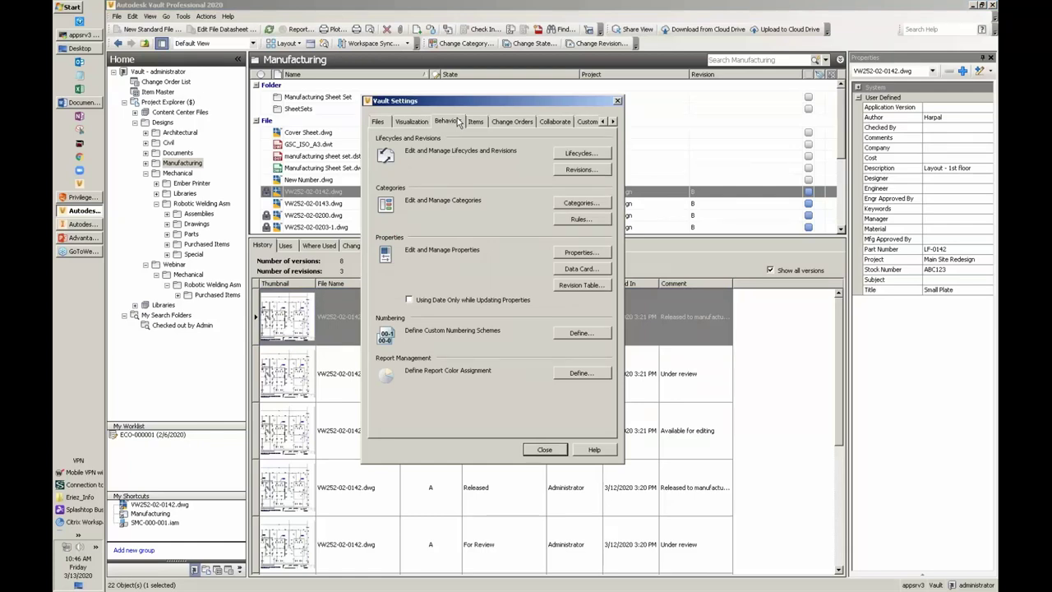
pyautogui.click(584, 153)
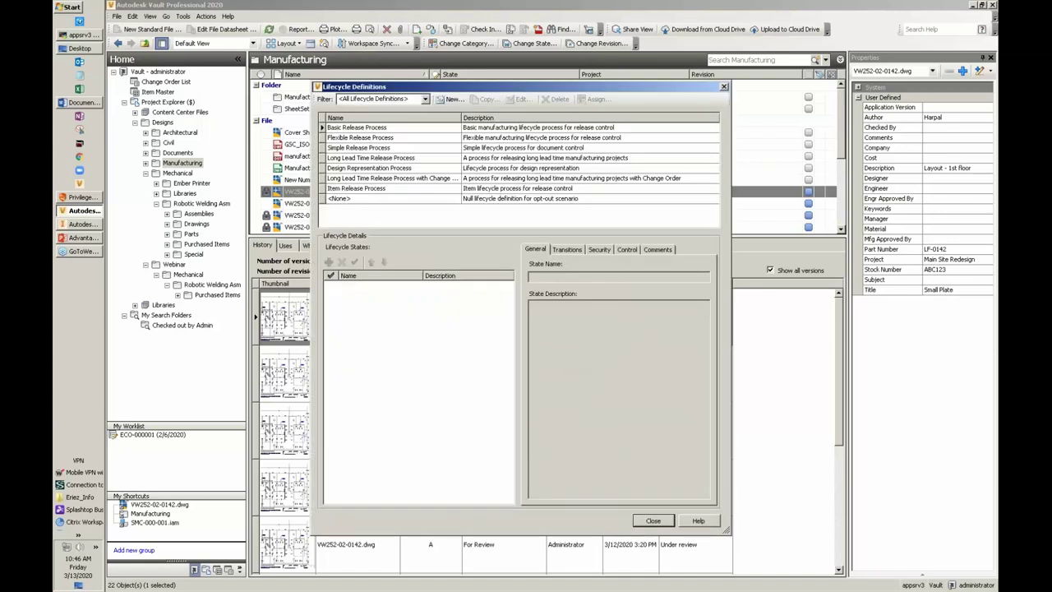
pyautogui.click(406, 130)
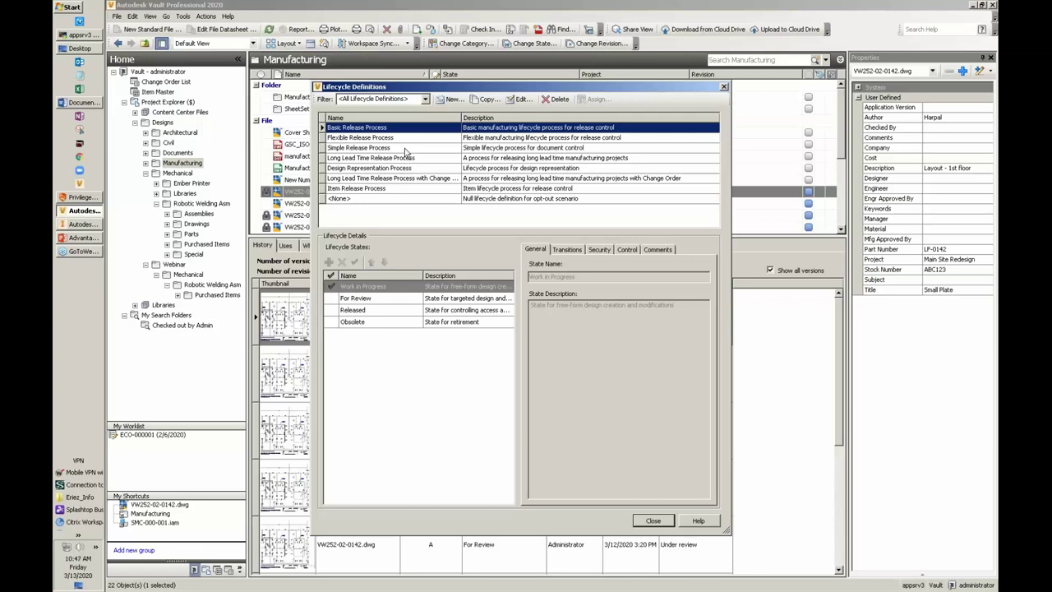
pyautogui.click(387, 148)
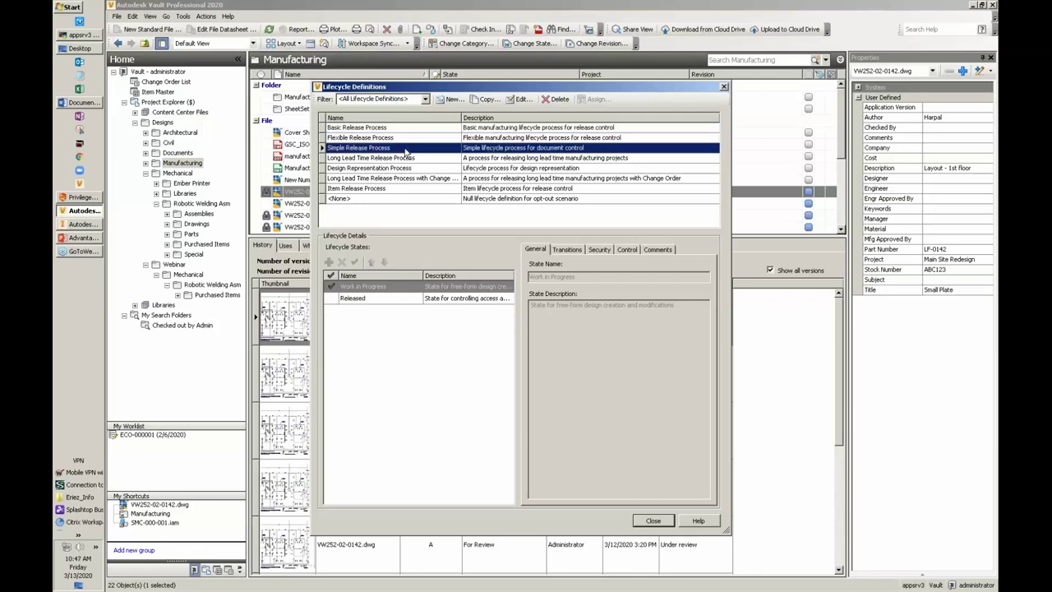
pyautogui.click(399, 179)
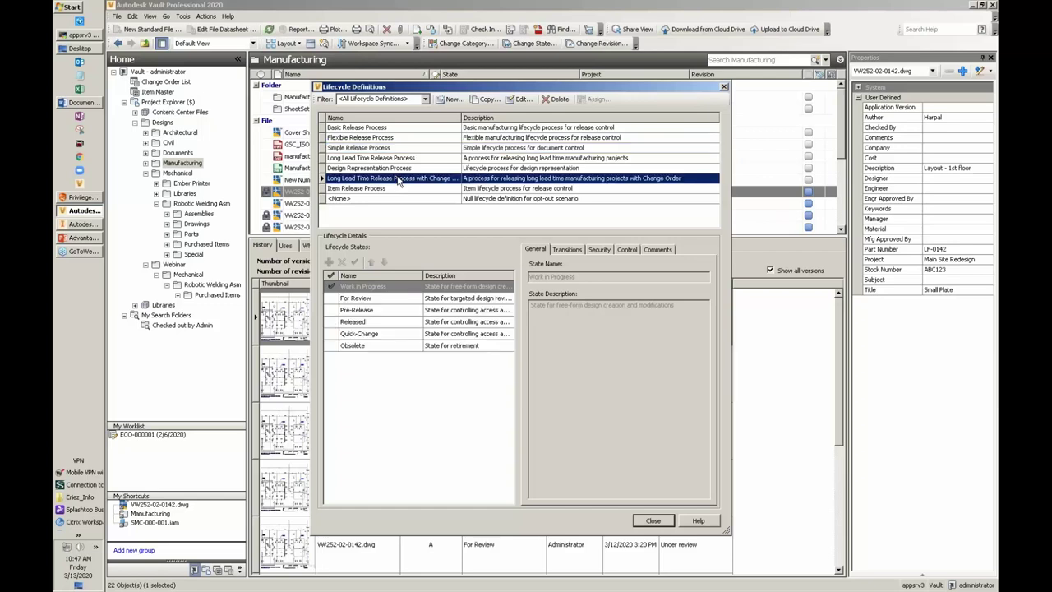
pyautogui.click(451, 99)
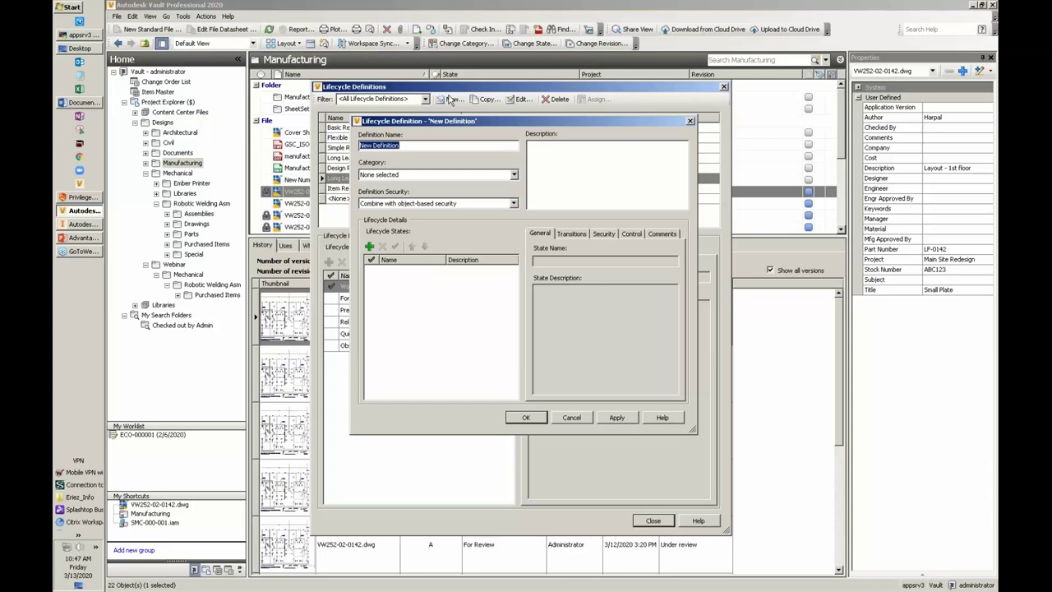
pyautogui.press('Escape')
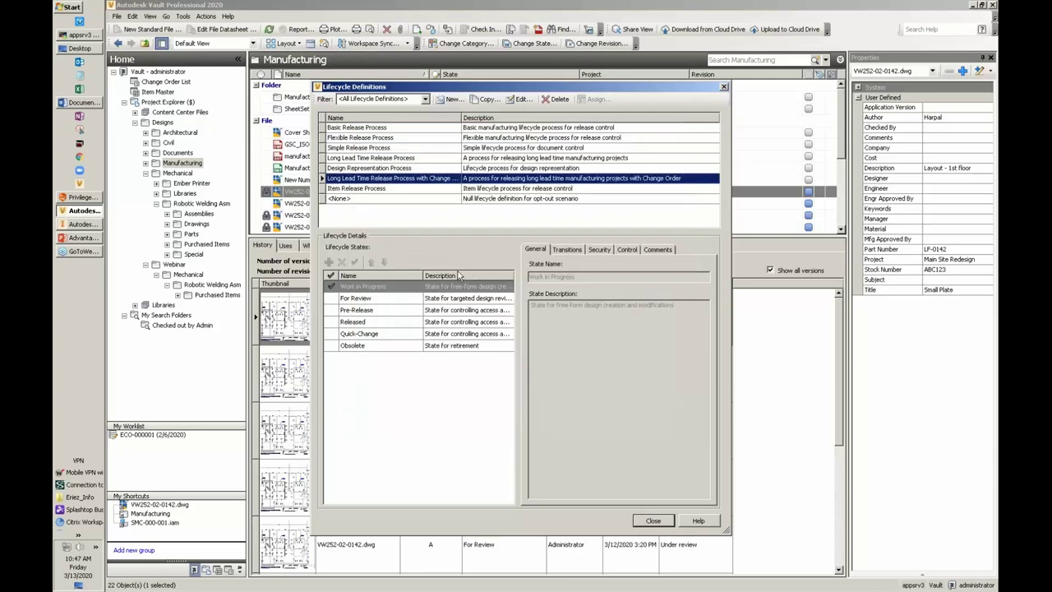
# Step: Examine the security of the Work in Progress, For Review and Pre-Release states in the long lead time process with change order
pyautogui.click(600, 249)
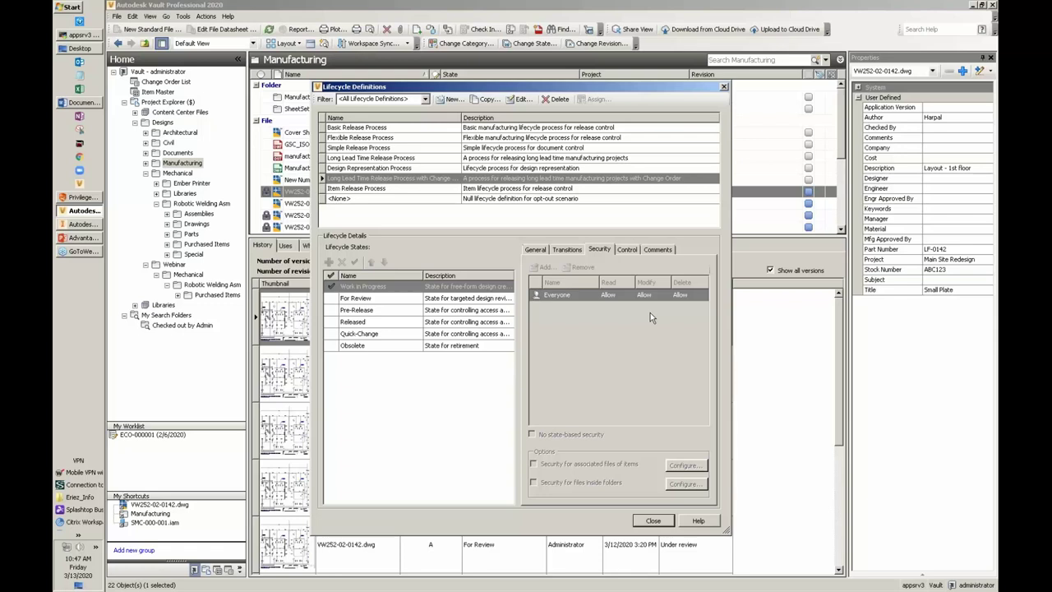
pyautogui.click(381, 299)
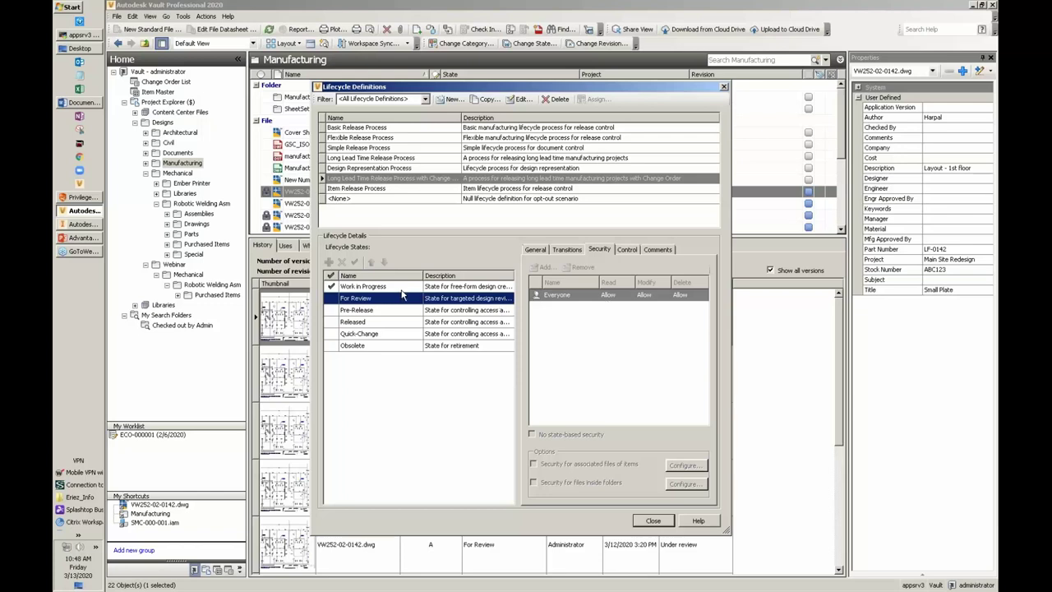
pyautogui.click(399, 315)
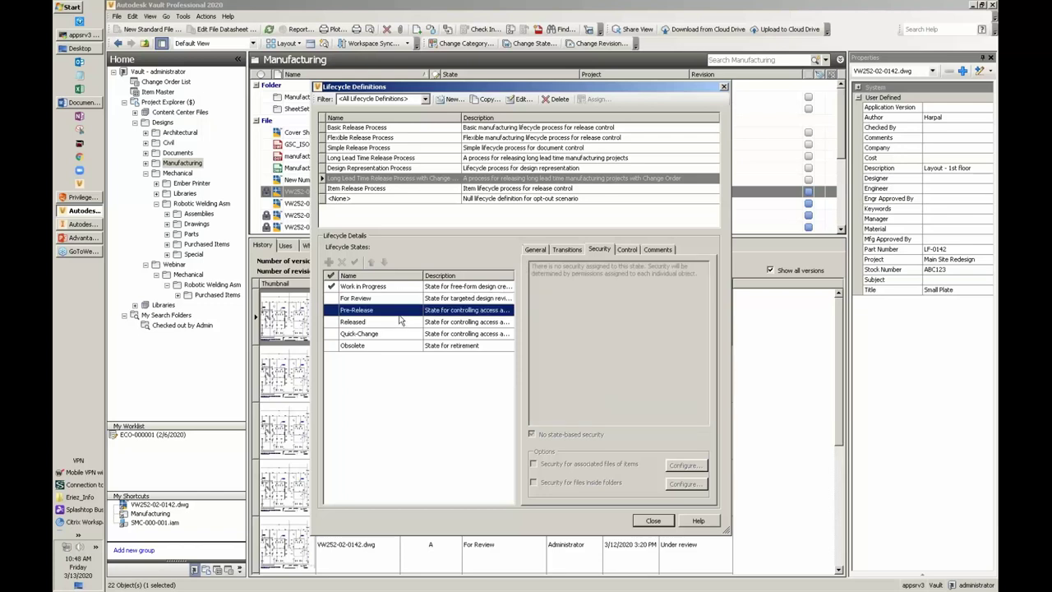
# Step: Examine the transitions of the Pre-Release, Work in Progress and For Review states, and close the lifecycle definitions and Vault Settings
pyautogui.click(566, 252)
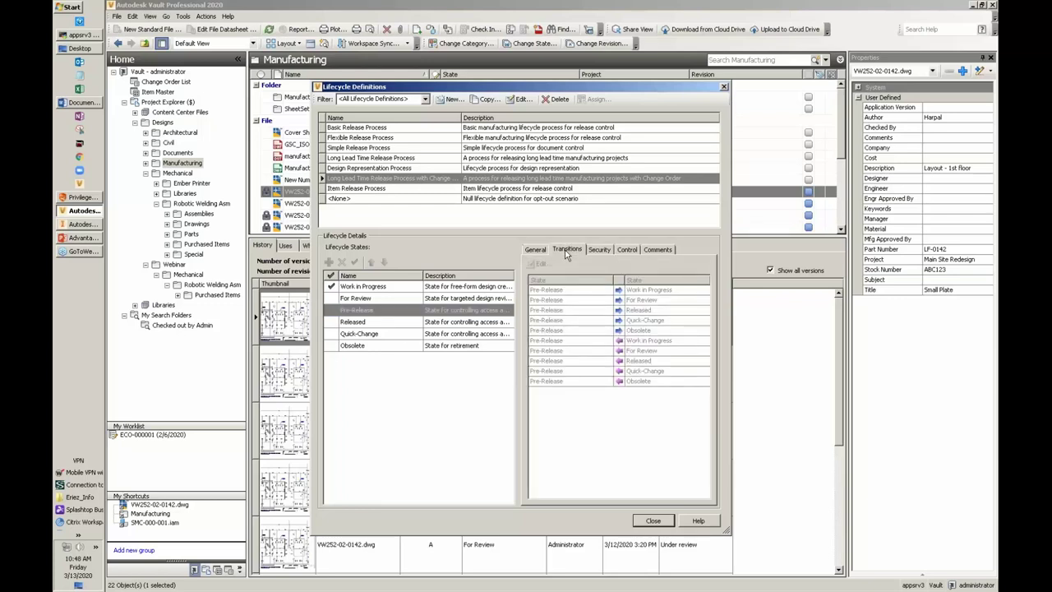
pyautogui.click(396, 289)
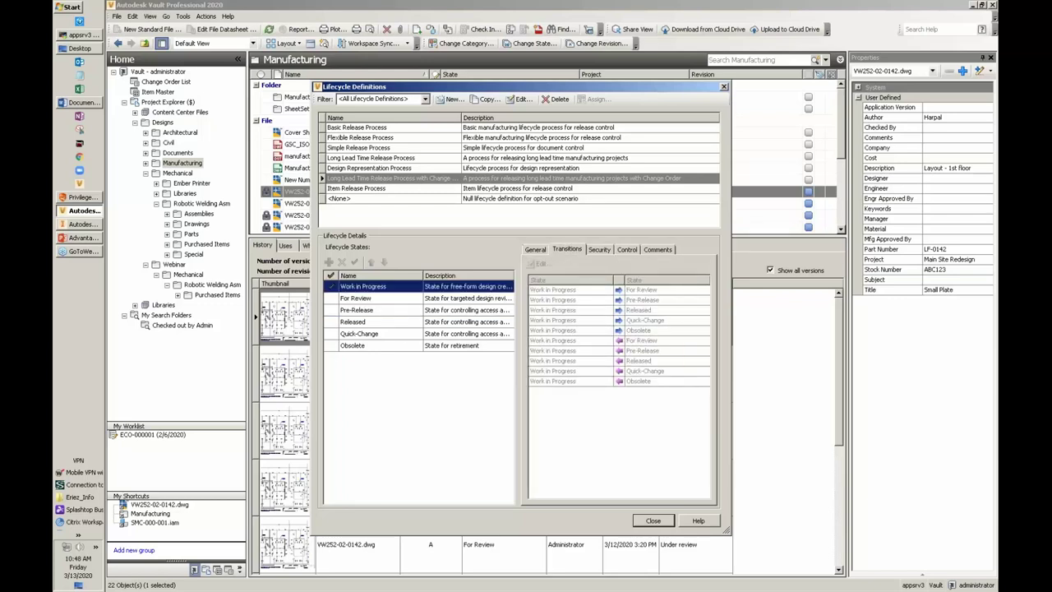
pyautogui.click(577, 296)
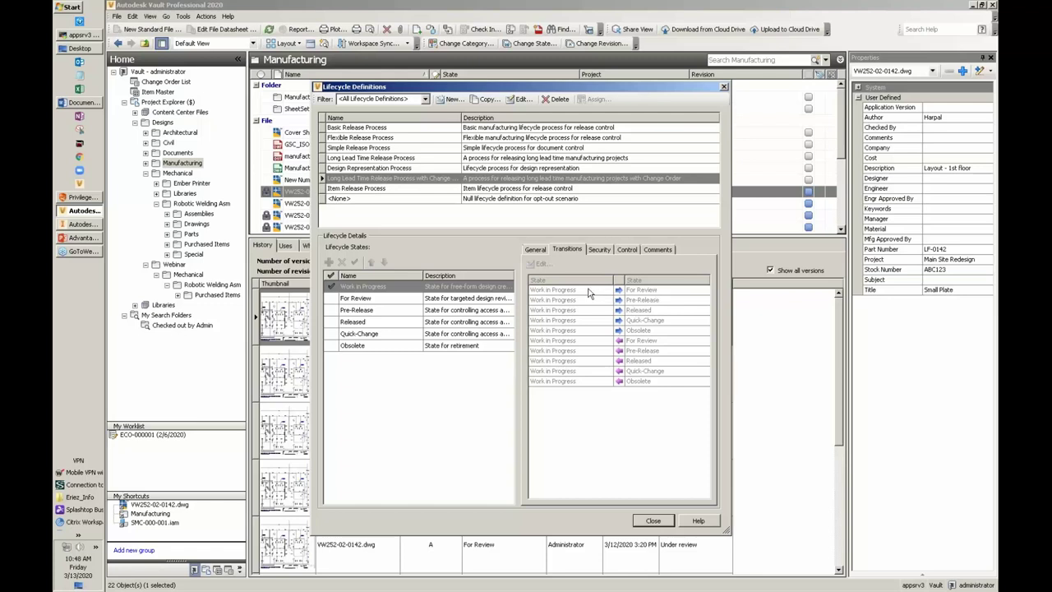
pyautogui.click(404, 300)
pyautogui.click(597, 303)
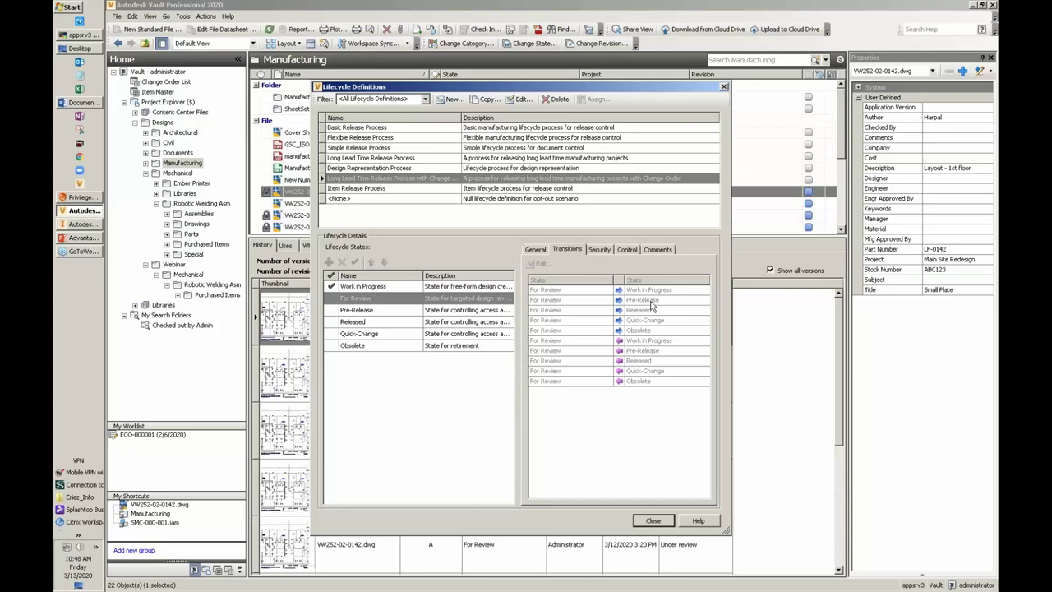
pyautogui.click(79, 238)
pyautogui.click(723, 87)
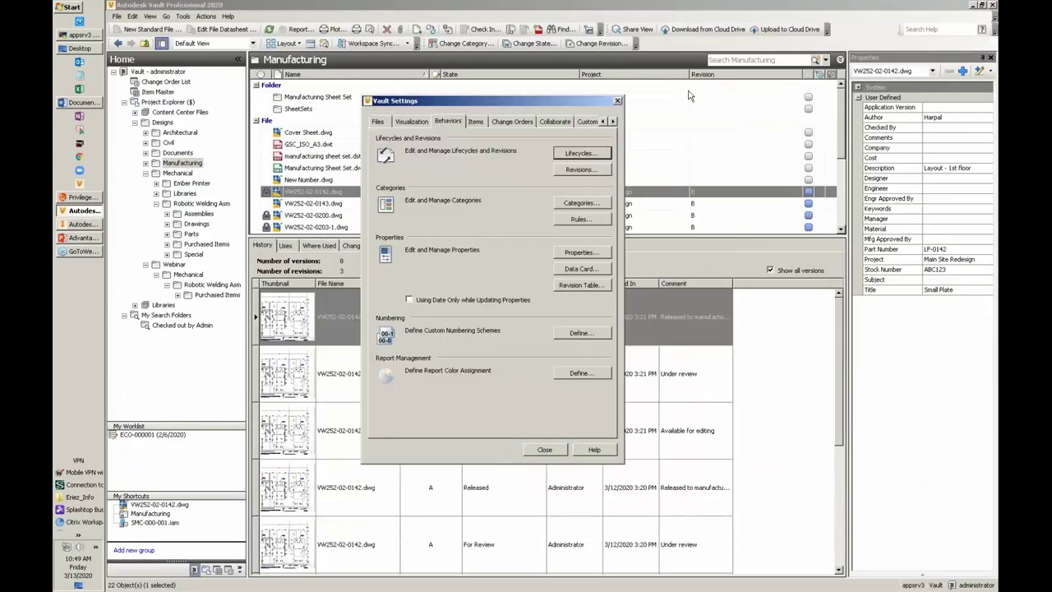
pyautogui.click(617, 102)
# Step: Search the vault from the Project Explorer root for everything whose State property is not empty
pyautogui.click(181, 102)
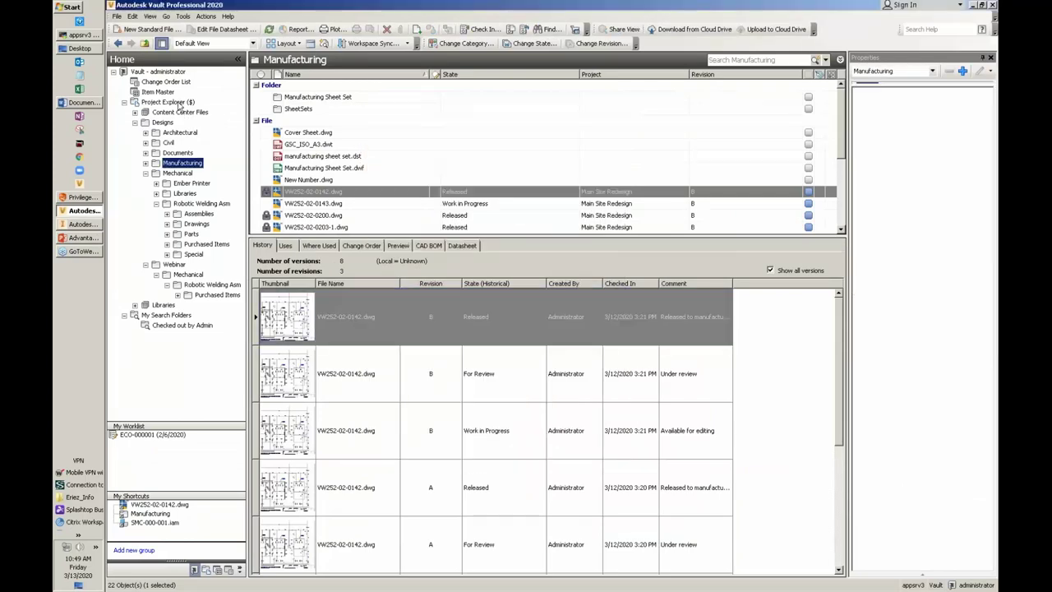
pyautogui.click(518, 29)
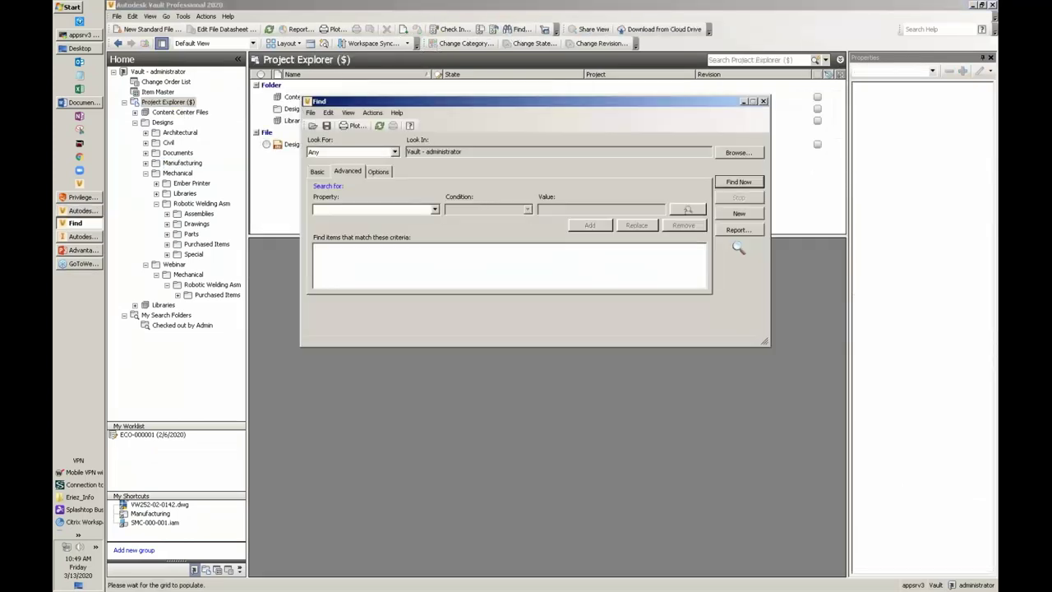
pyautogui.click(382, 209)
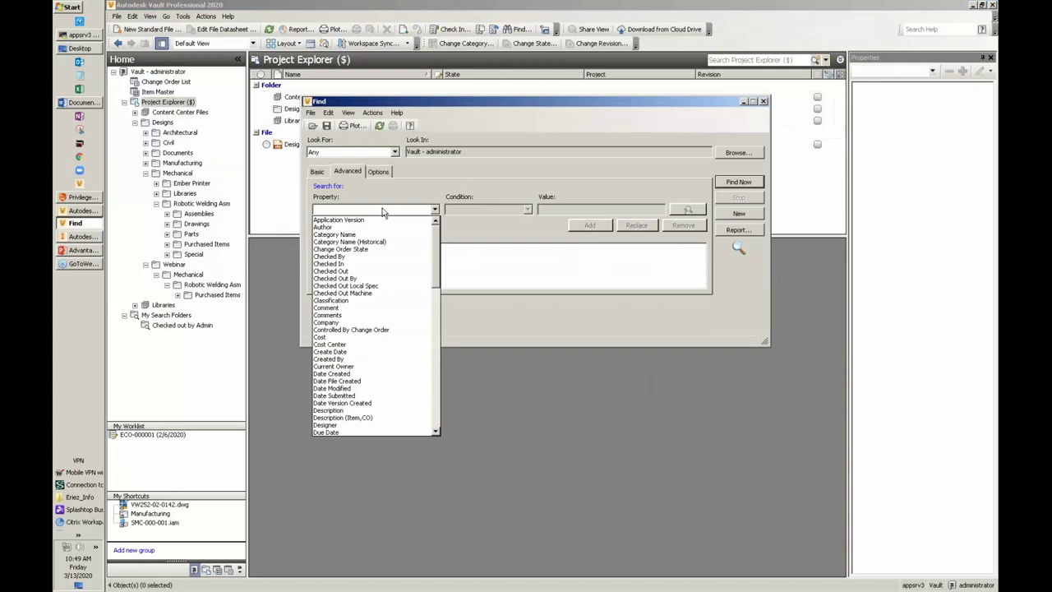
pyautogui.press('s')
pyautogui.scroll(-2, 385, 331)
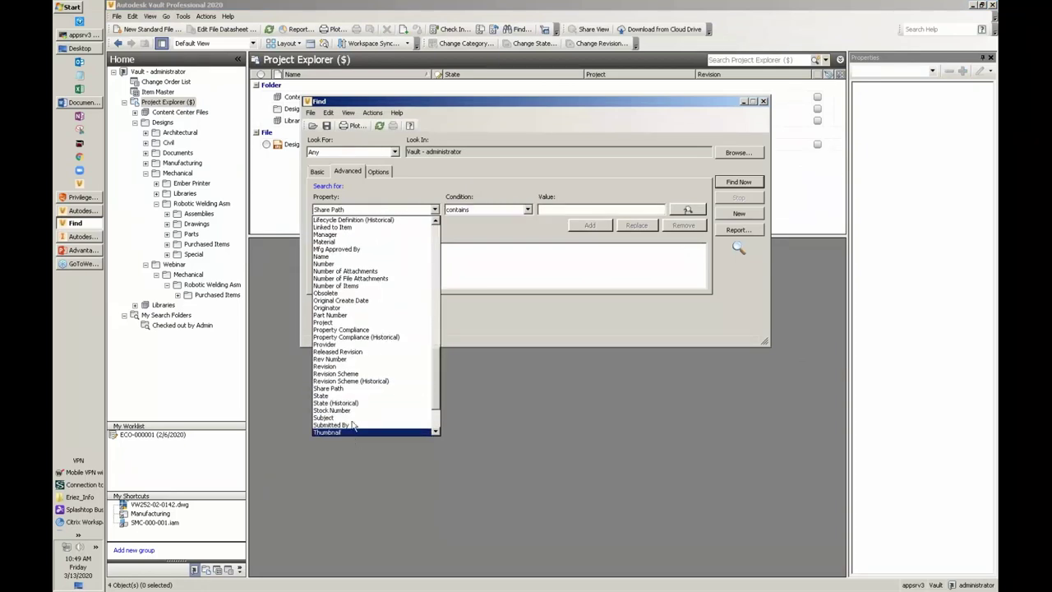
pyautogui.click(337, 395)
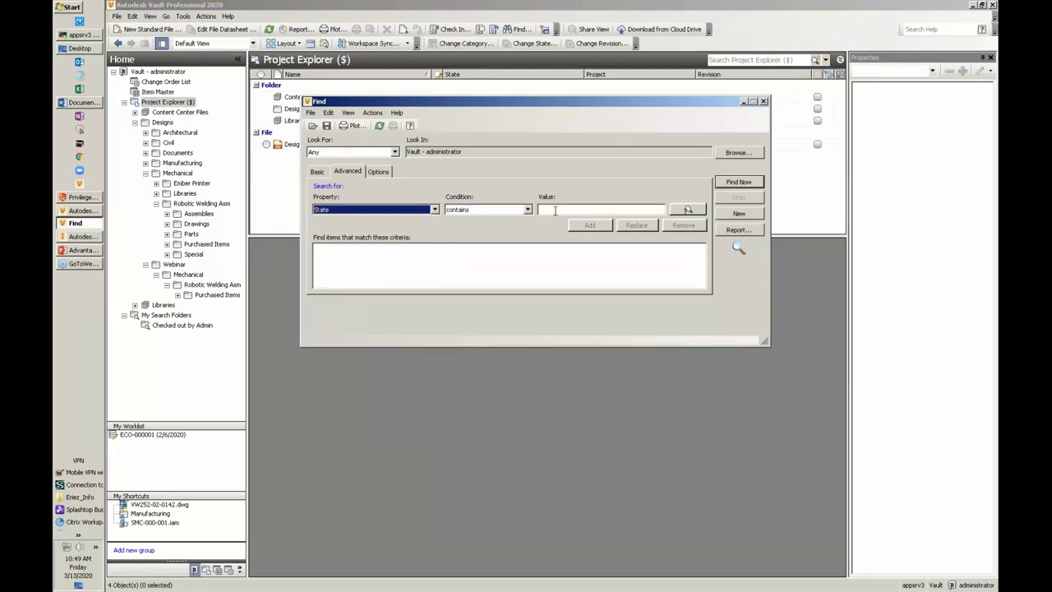
pyautogui.click(527, 210)
pyautogui.click(480, 246)
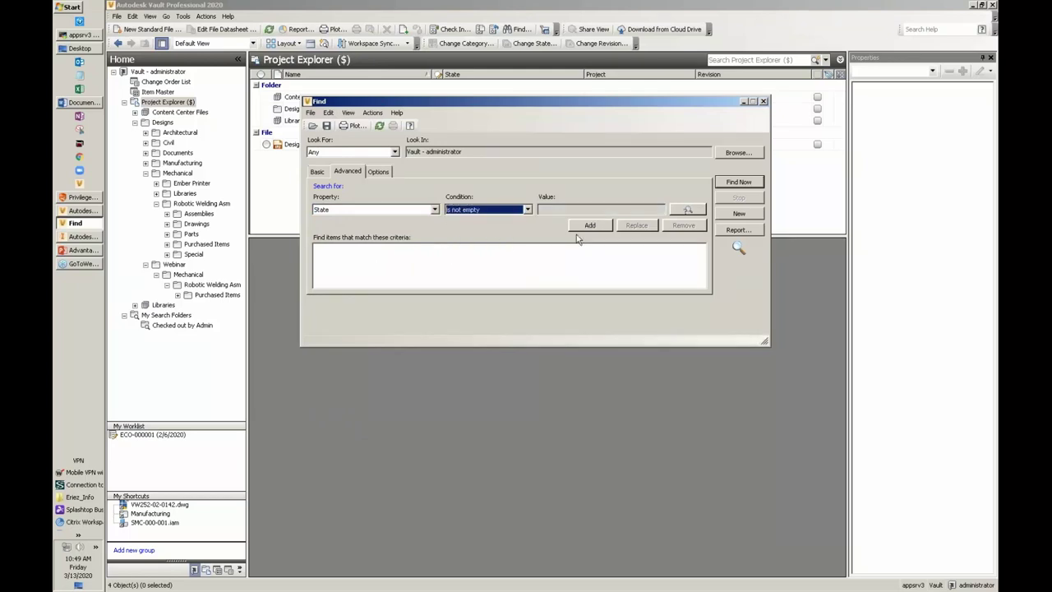
pyautogui.click(583, 227)
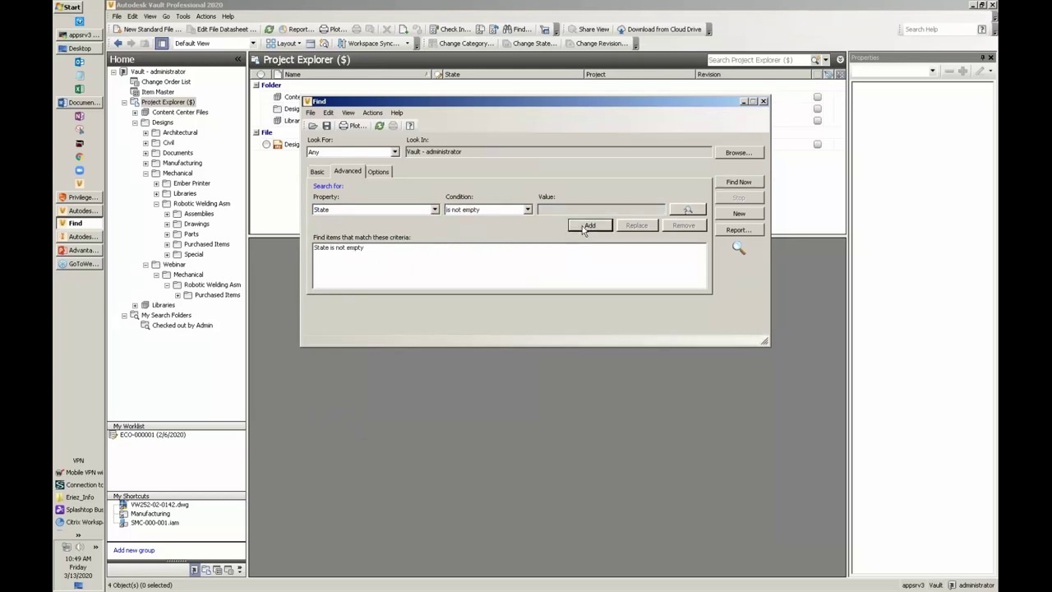
pyautogui.click(738, 182)
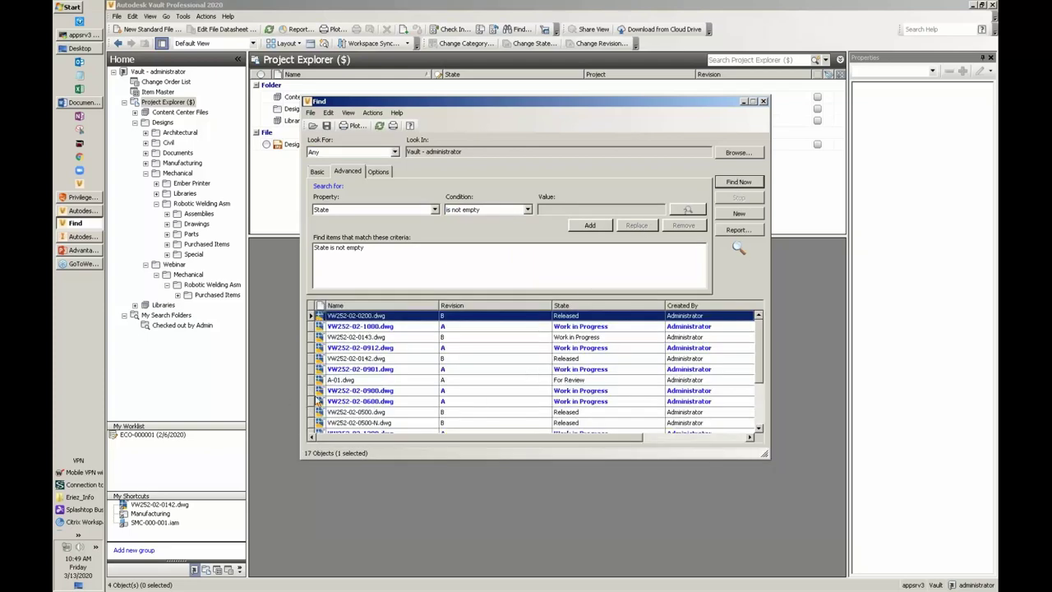
# Step: Generate the System File Properties By Lifecycle State report from the search results and examine its chart and file groups
pyautogui.click(732, 231)
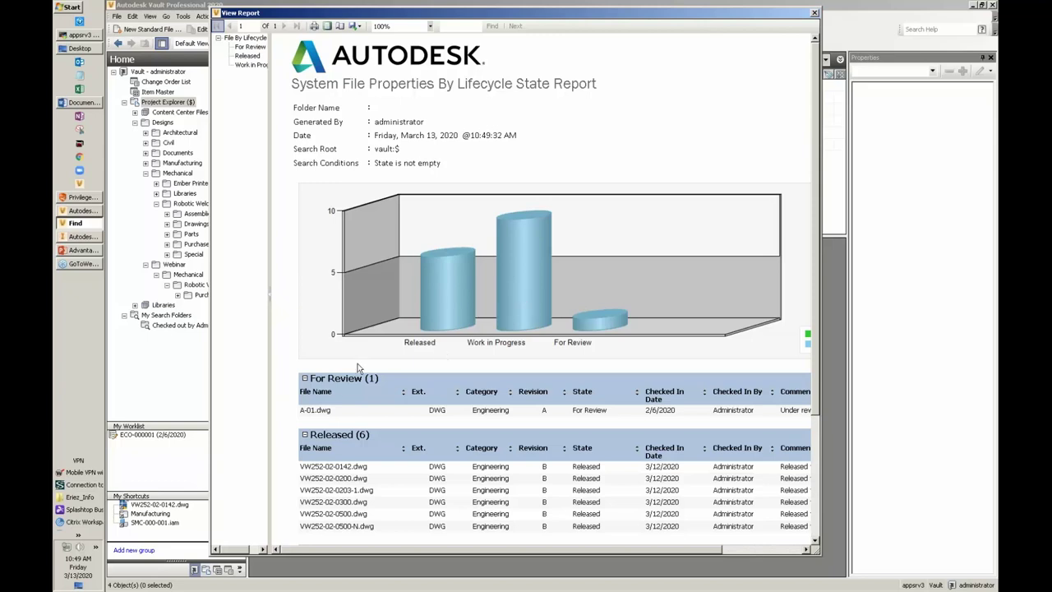
pyautogui.scroll(-3, 374, 421)
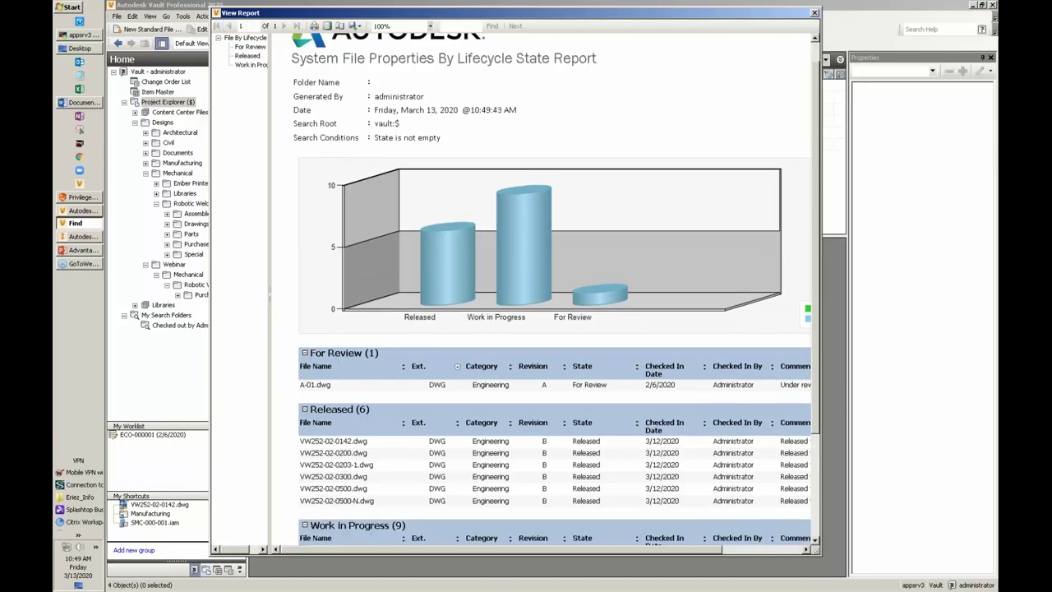
pyautogui.scroll(-1, 374, 421)
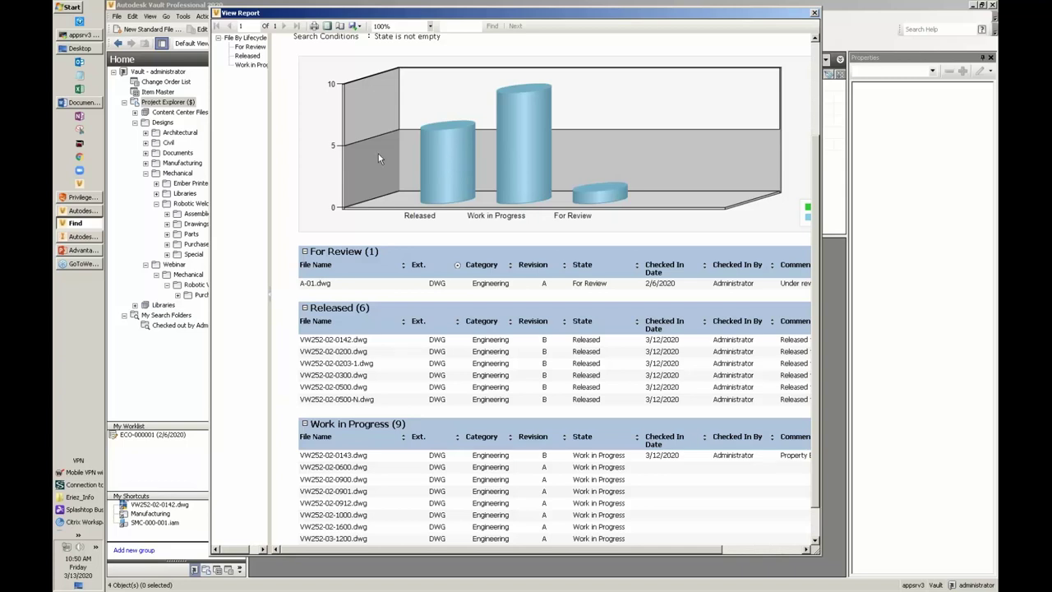
pyautogui.scroll(3, 378, 153)
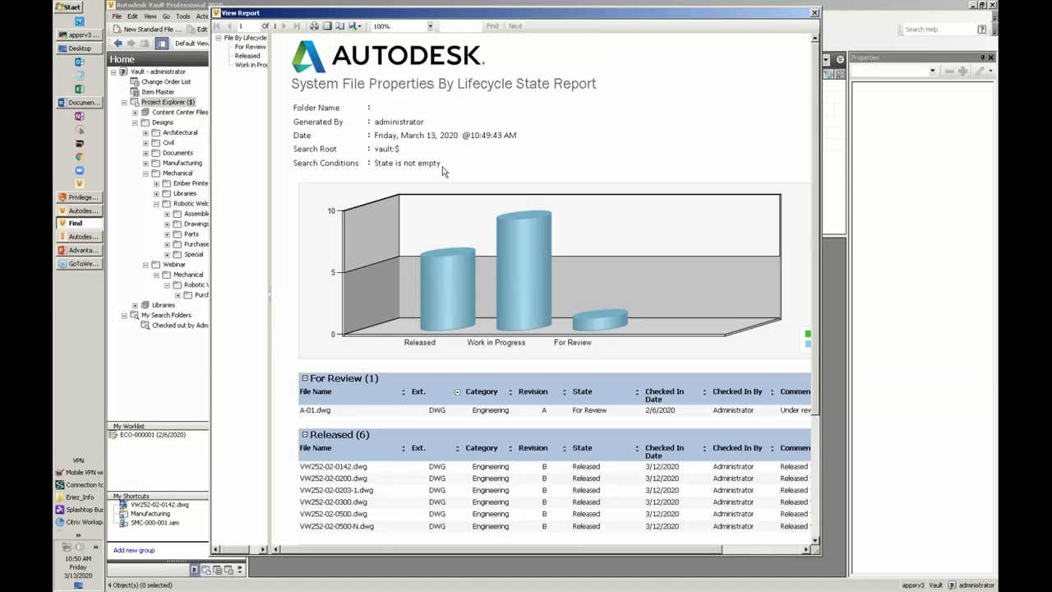
# Step: Check the Features for Management slide in PowerPoint, and return to Vault to close the lifecycle report and the search window
pyautogui.click(82, 250)
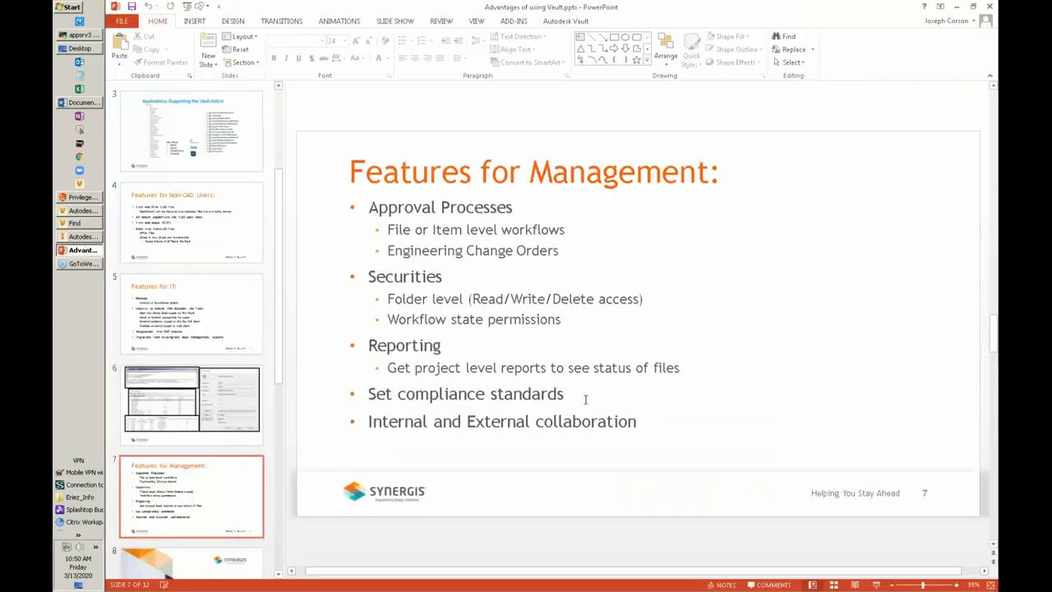
pyautogui.click(585, 398)
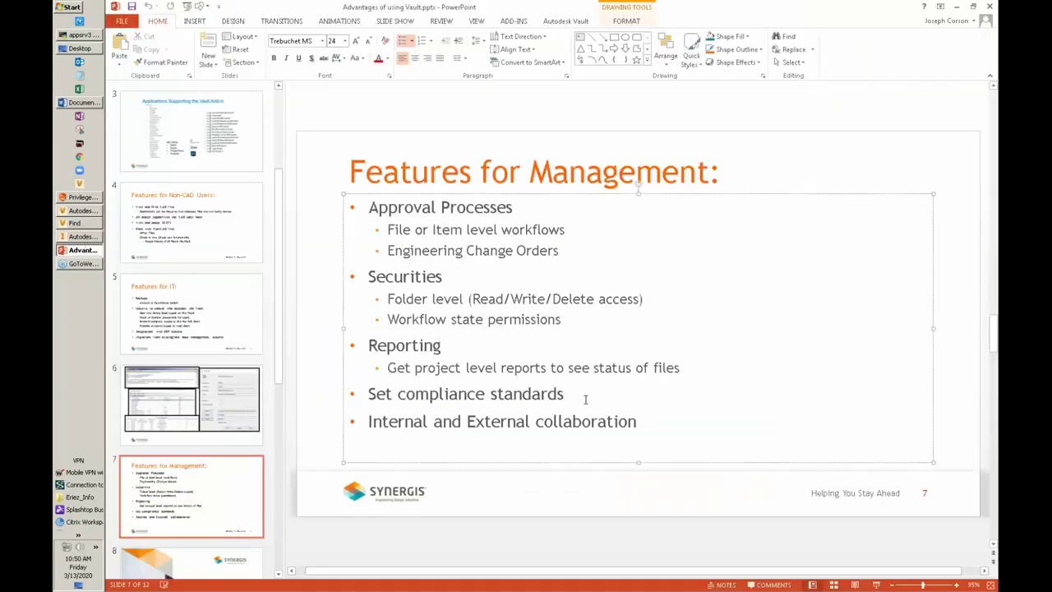
pyautogui.hotkey('alt', 'Tab')
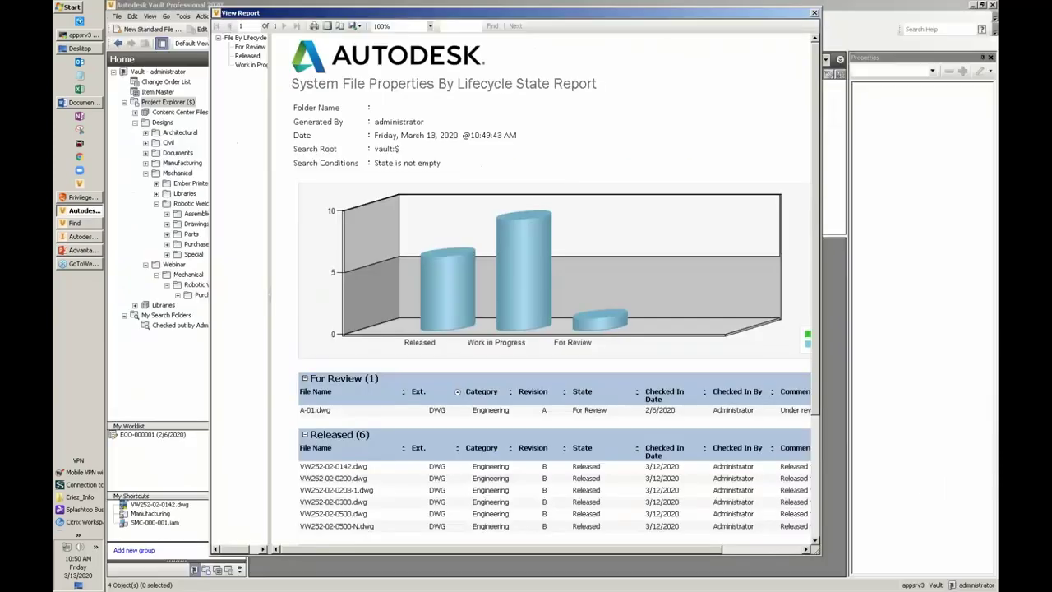
pyautogui.click(813, 13)
pyautogui.click(764, 102)
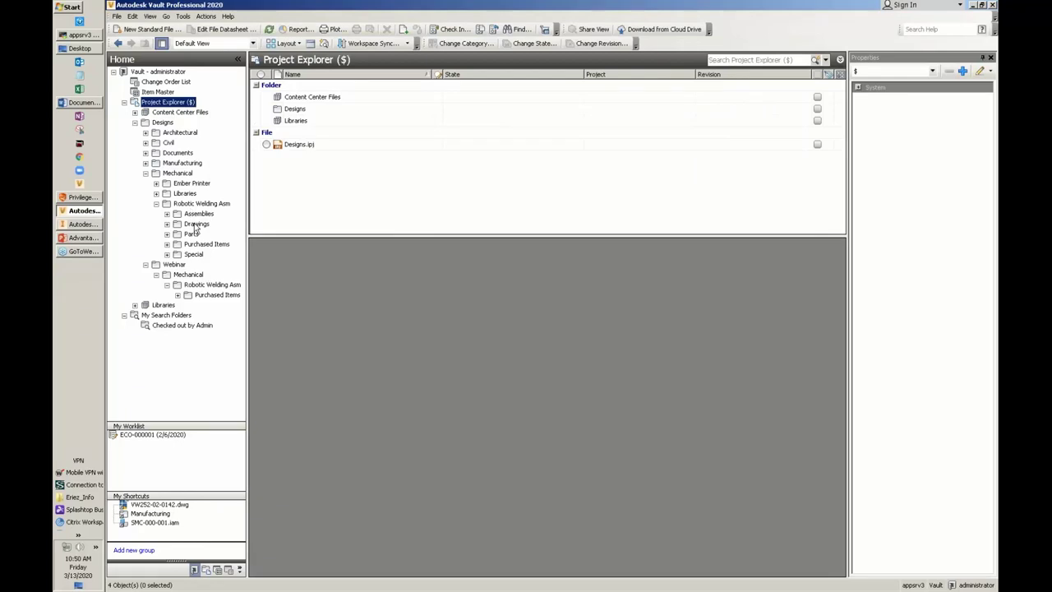
# Step: Follow the VW252-02-0142.dwg shortcut and examine the file's Project and Stock Number properties
pyautogui.click(158, 505)
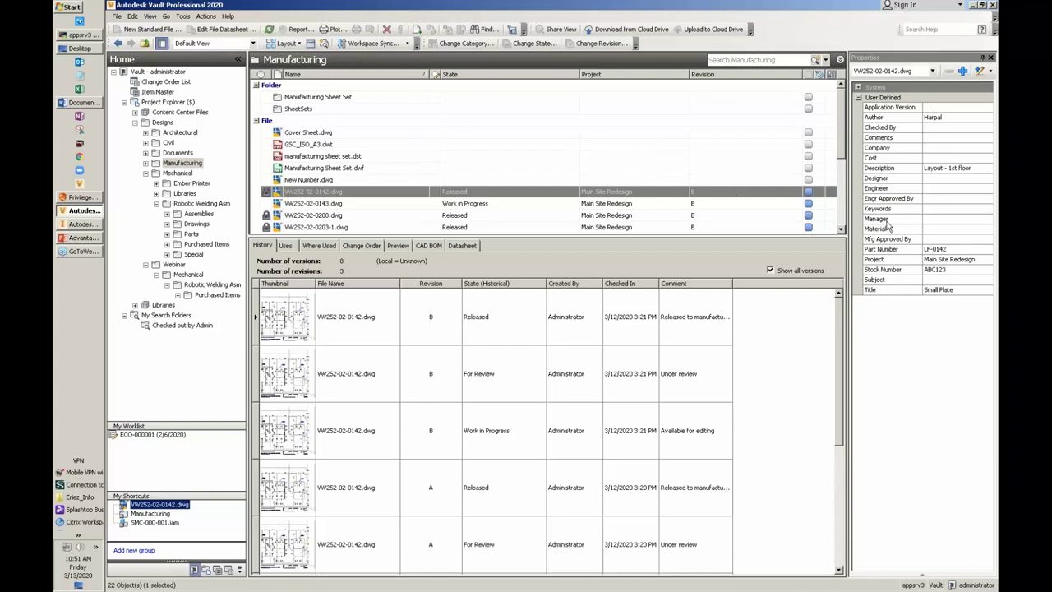
pyautogui.click(910, 260)
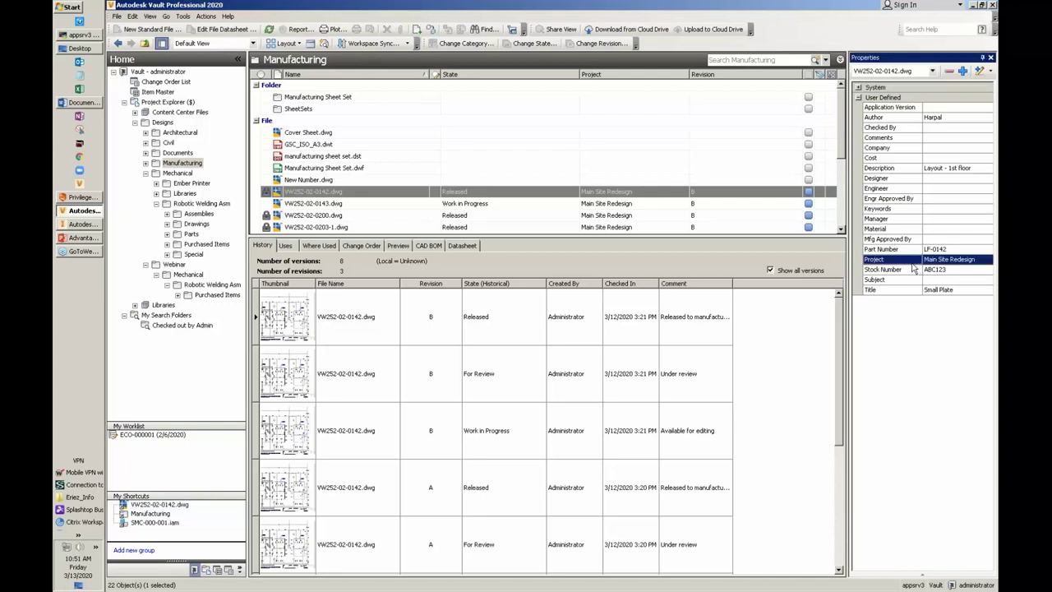
pyautogui.click(912, 270)
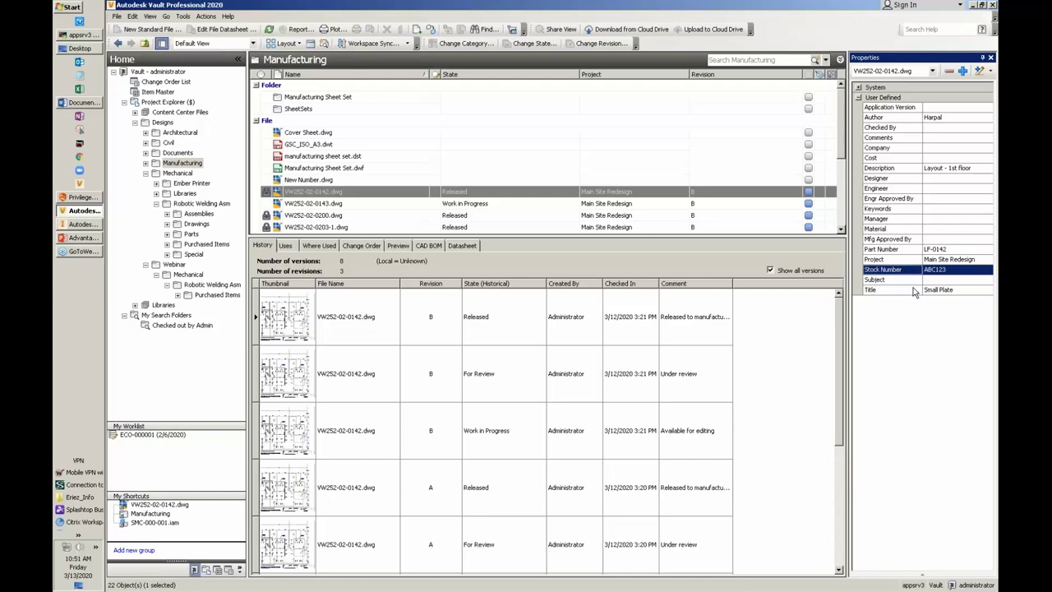
# Step: Switch to PowerPoint and present the Features for Management slide full screen, swapping presenter view and slide show
pyautogui.click(69, 240)
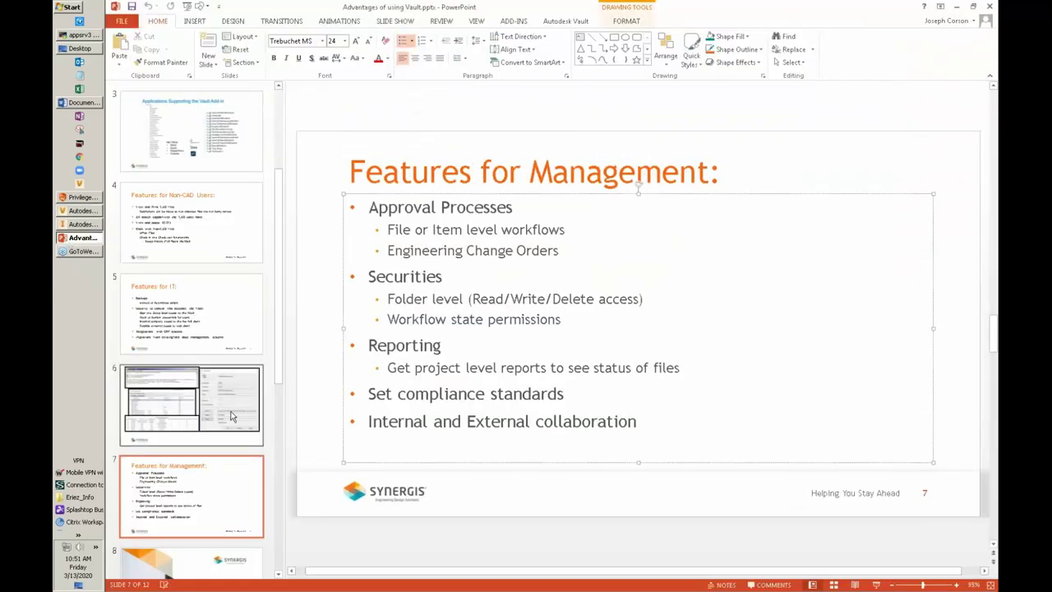
pyautogui.click(876, 584)
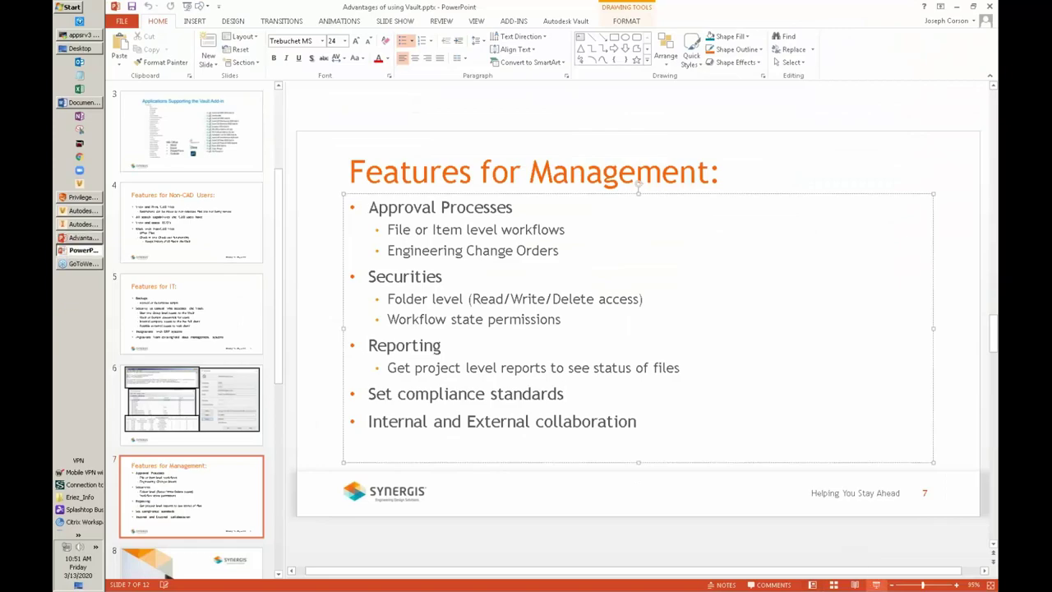
pyautogui.click(215, 15)
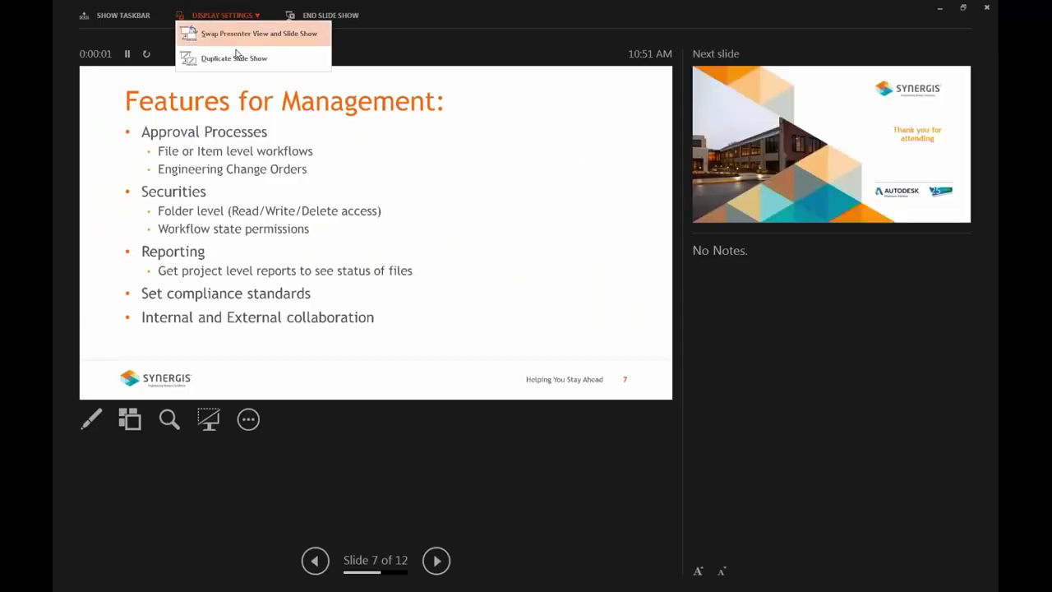
pyautogui.click(228, 37)
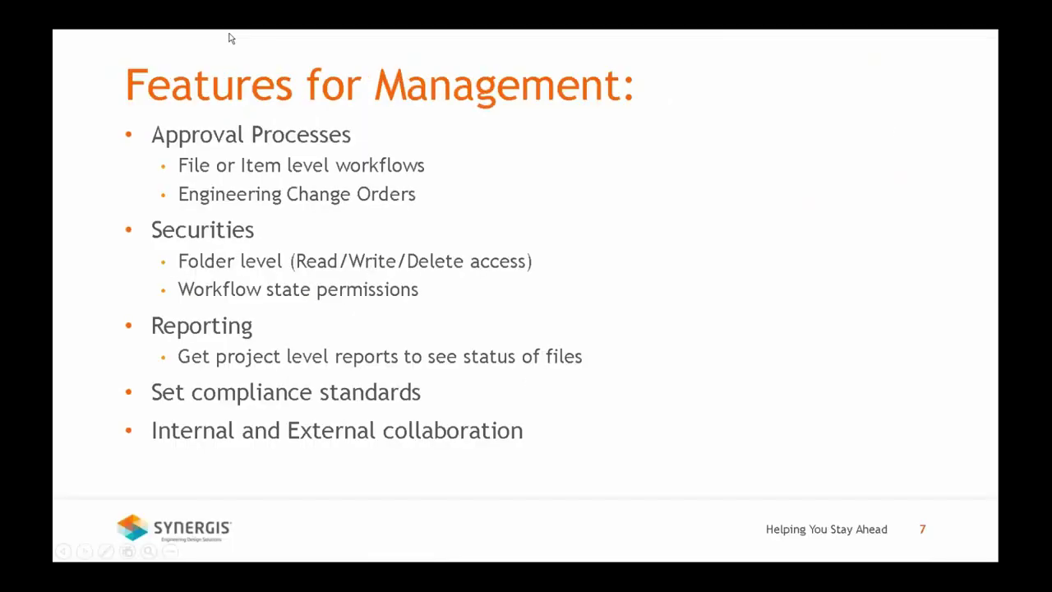
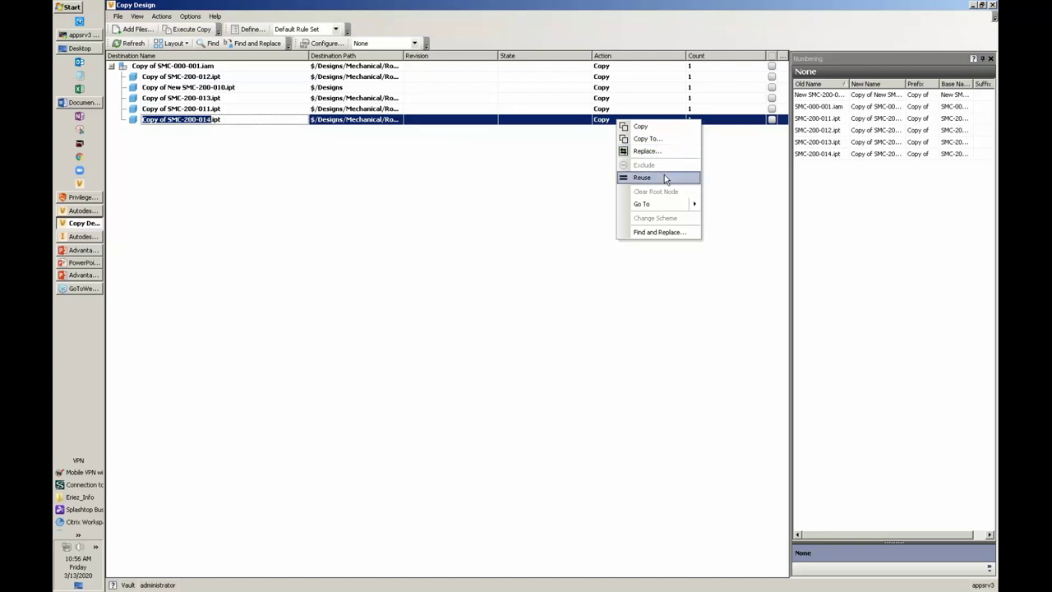
# Step: Set the action for the SMC-200-014.ipt part to Reuse in Copy Design and review its other available actions
pyautogui.click(665, 177)
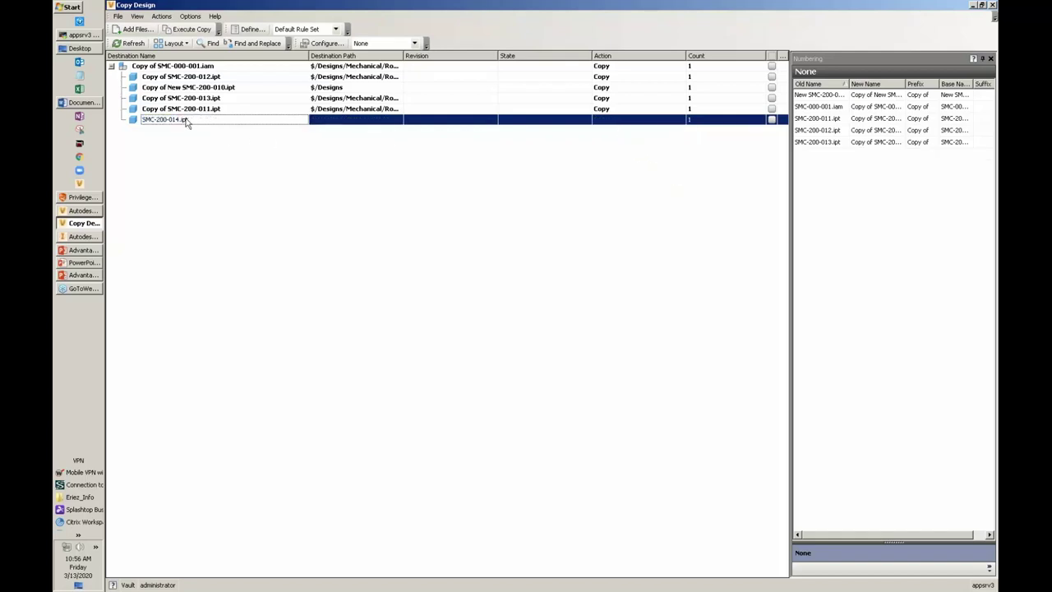
pyautogui.rightClick(636, 123)
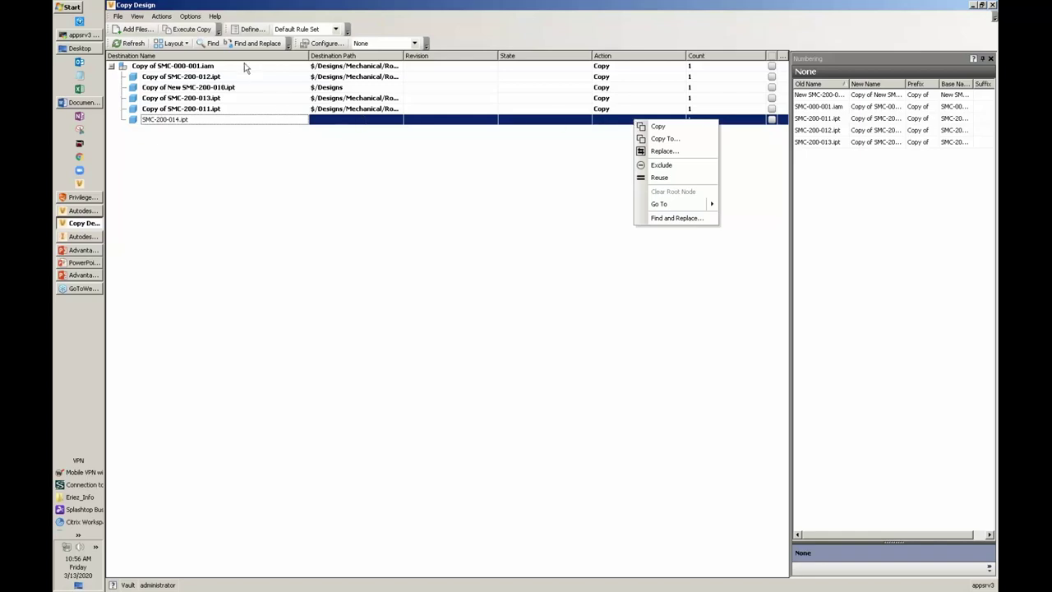
# Step: Configure the Copy Design numbering schemes so that the Demo scheme is also shown
pyautogui.click(190, 16)
pyautogui.moveTo(222, 28)
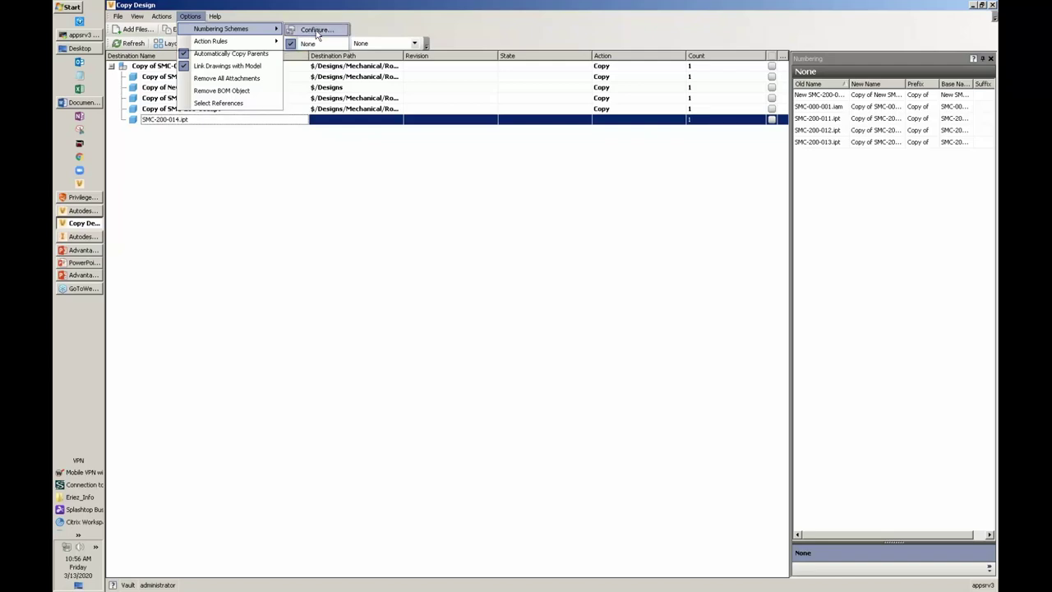
pyautogui.click(314, 30)
pyautogui.click(607, 225)
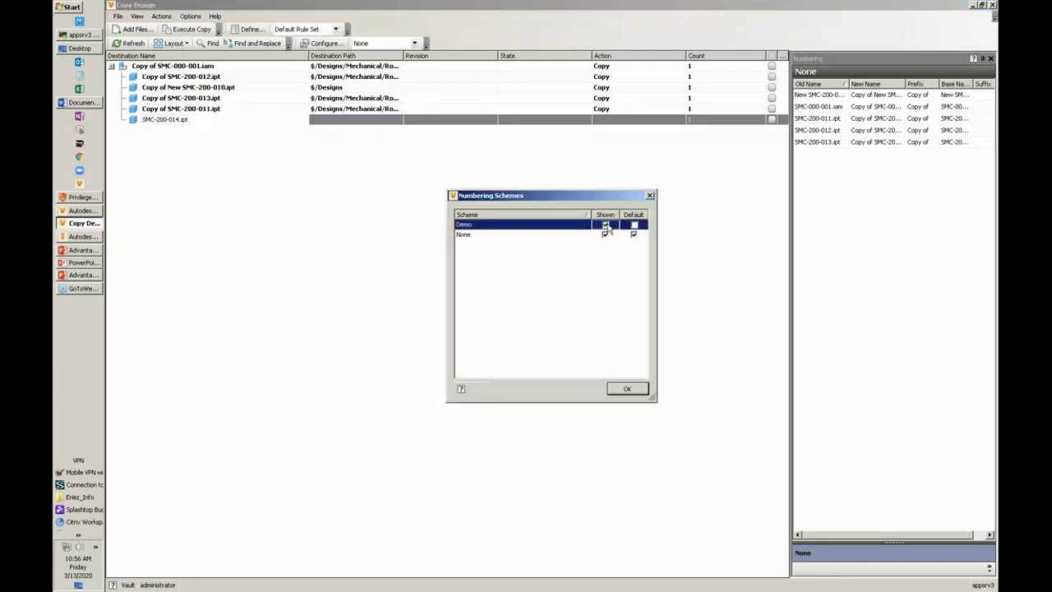
pyautogui.click(628, 391)
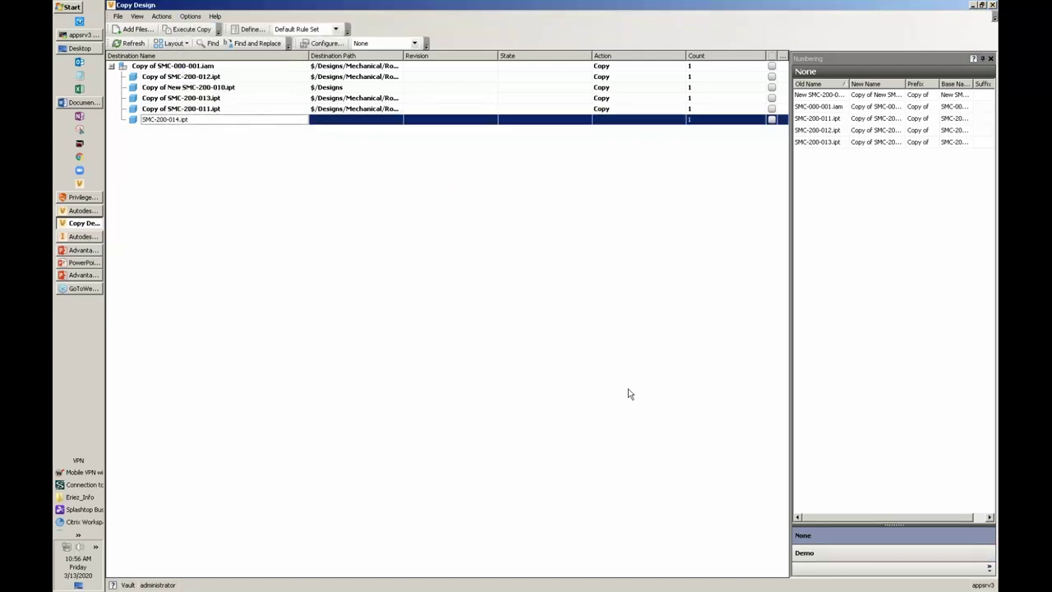
# Step: Change the numbering scheme of the copied SMC-200-013.ipt part to Demo
pyautogui.rightClick(240, 109)
pyautogui.click(523, 173)
pyautogui.click(896, 131)
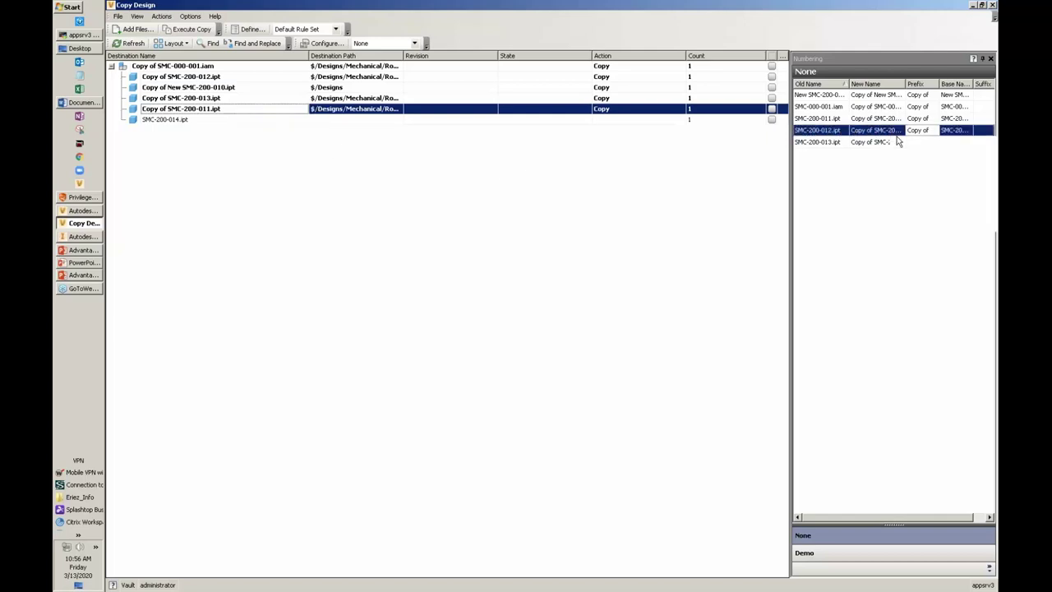
pyautogui.rightClick(890, 133)
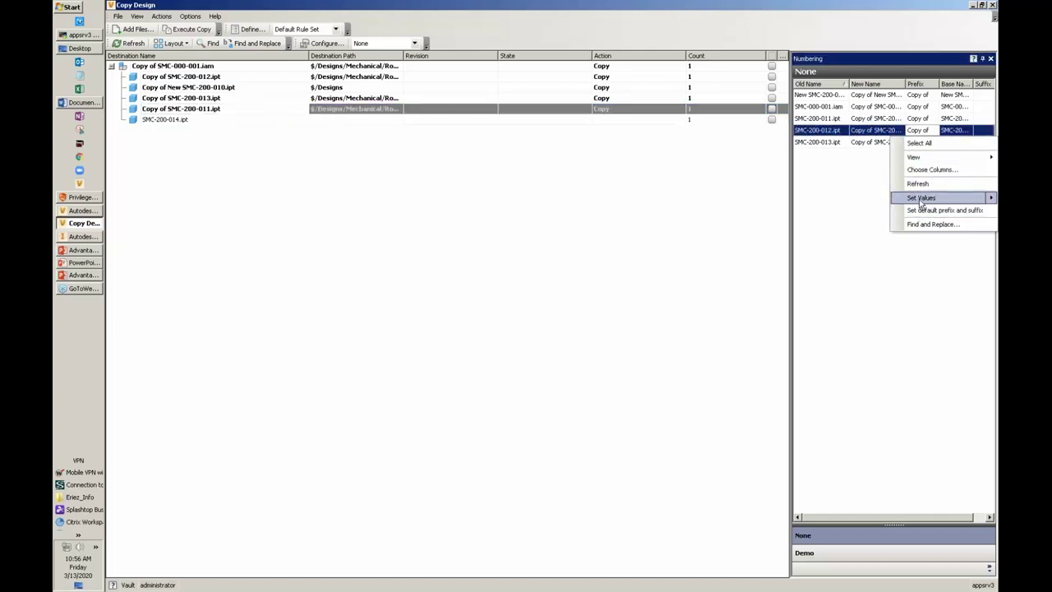
pyautogui.moveTo(921, 203)
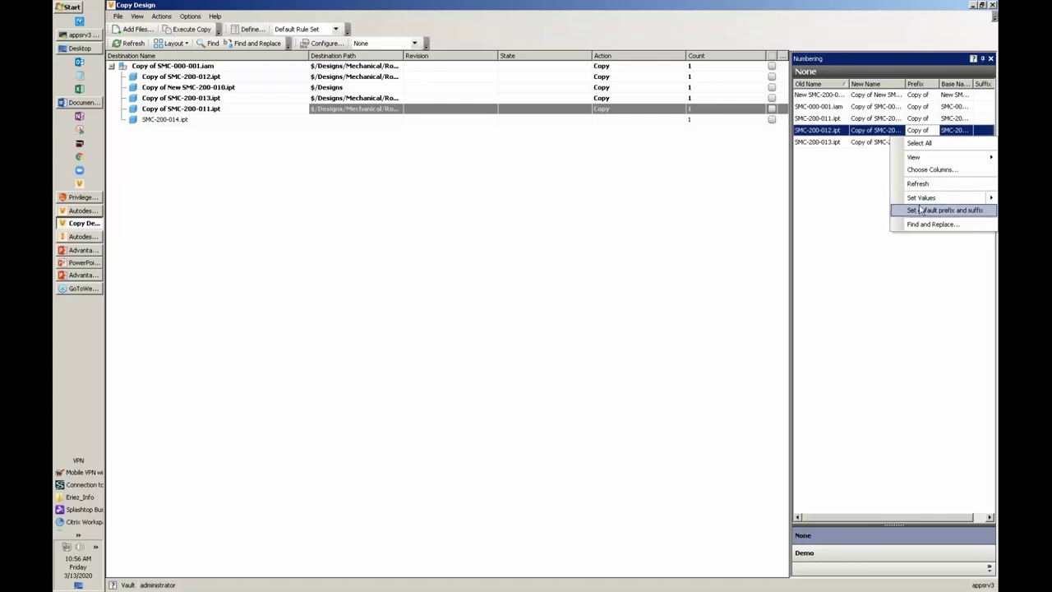
pyautogui.click(858, 175)
pyautogui.rightClick(835, 144)
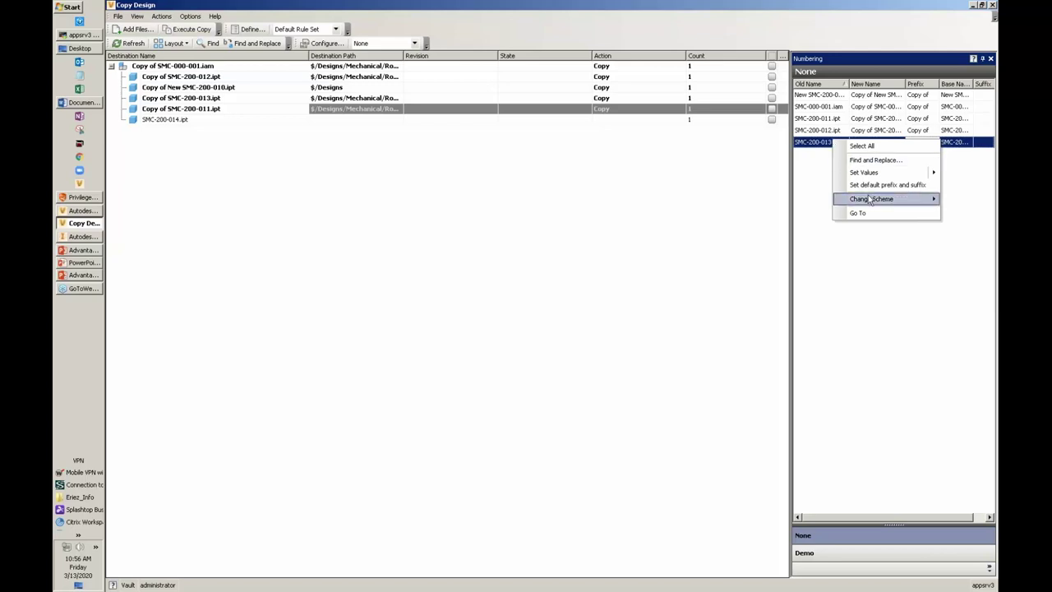
pyautogui.moveTo(904, 198)
pyautogui.click(963, 201)
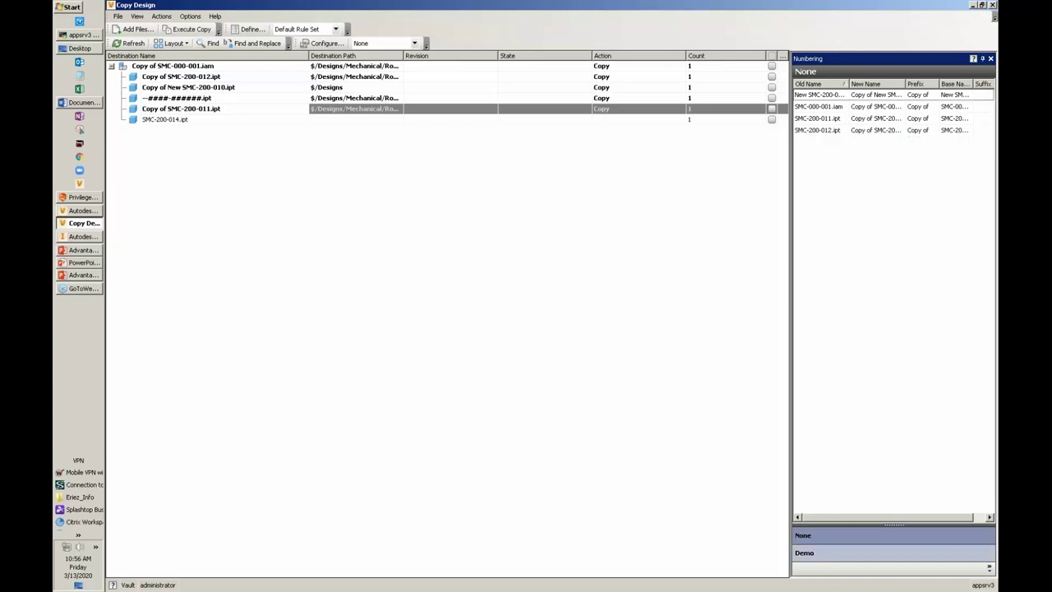
# Step: In the Demo numbering of SMC-200-013.ipt, widen the numbering area and set Machine to 75 and Text to 1234
pyautogui.click(830, 552)
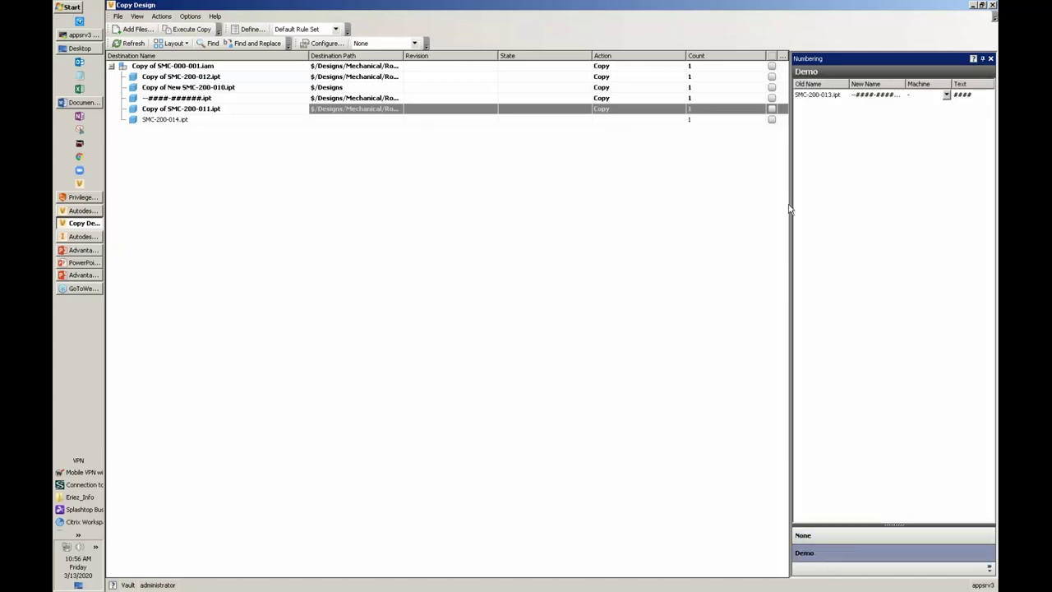
pyautogui.moveTo(794, 212); pyautogui.dragTo(657, 214)
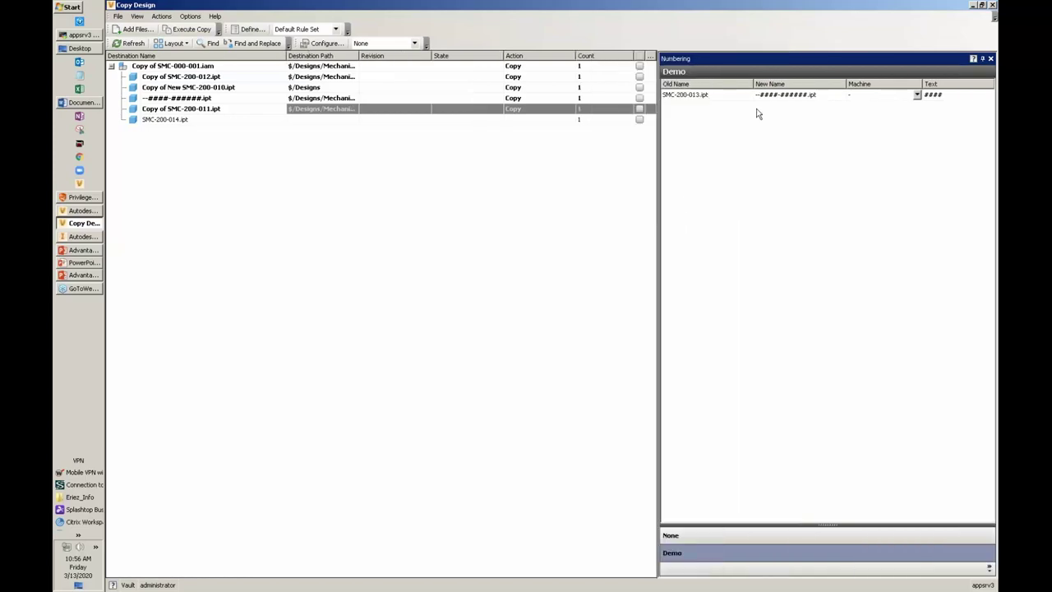
pyautogui.click(878, 96)
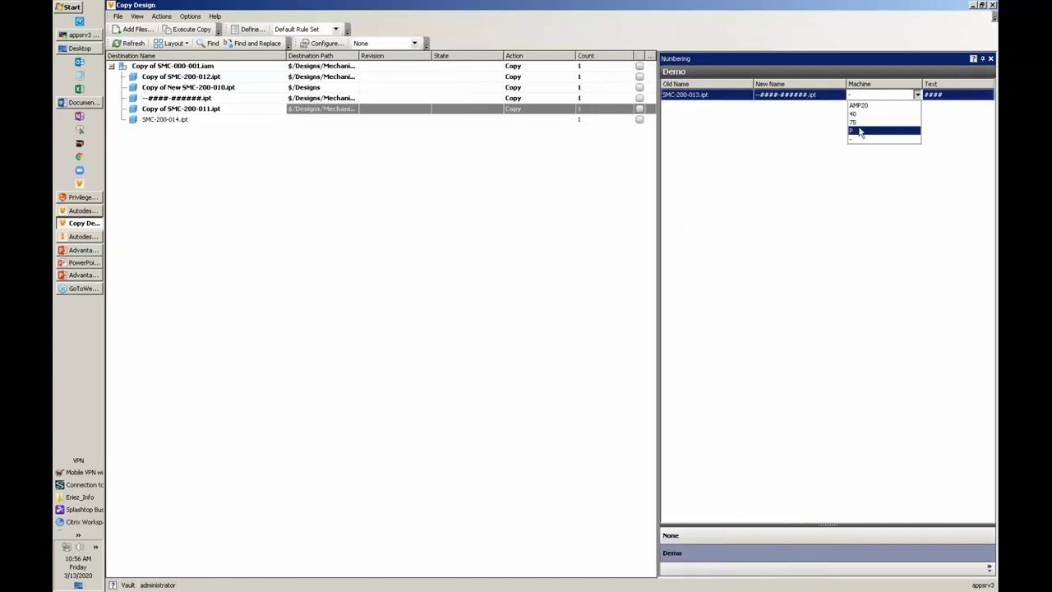
pyautogui.click(859, 122)
pyautogui.click(944, 97)
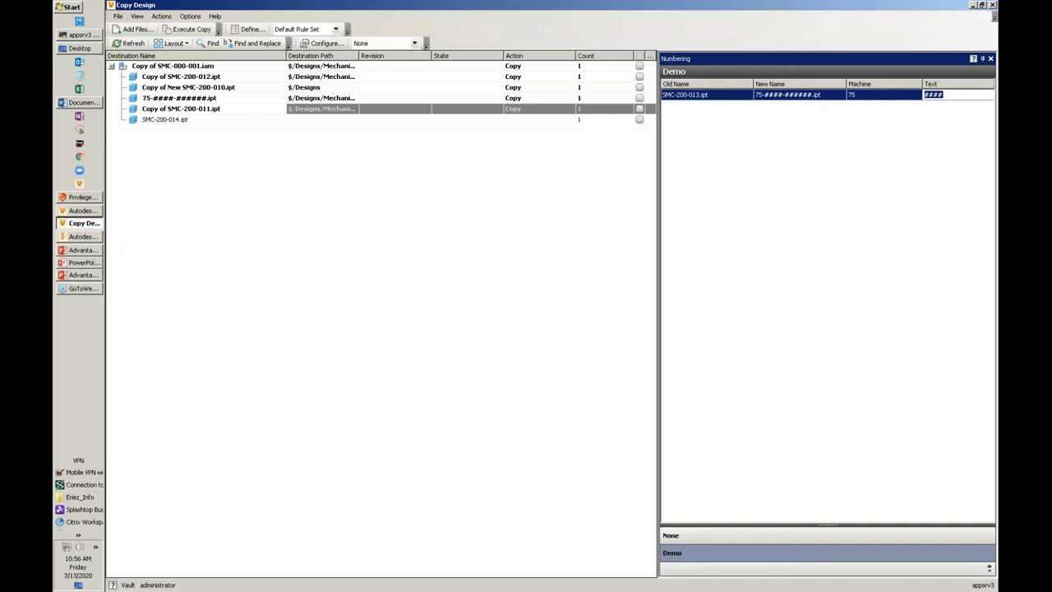
pyautogui.write('1234')
pyautogui.click(915, 284)
# Step: Review the available action rule sets and open the action rules for defining
pyautogui.click(336, 29)
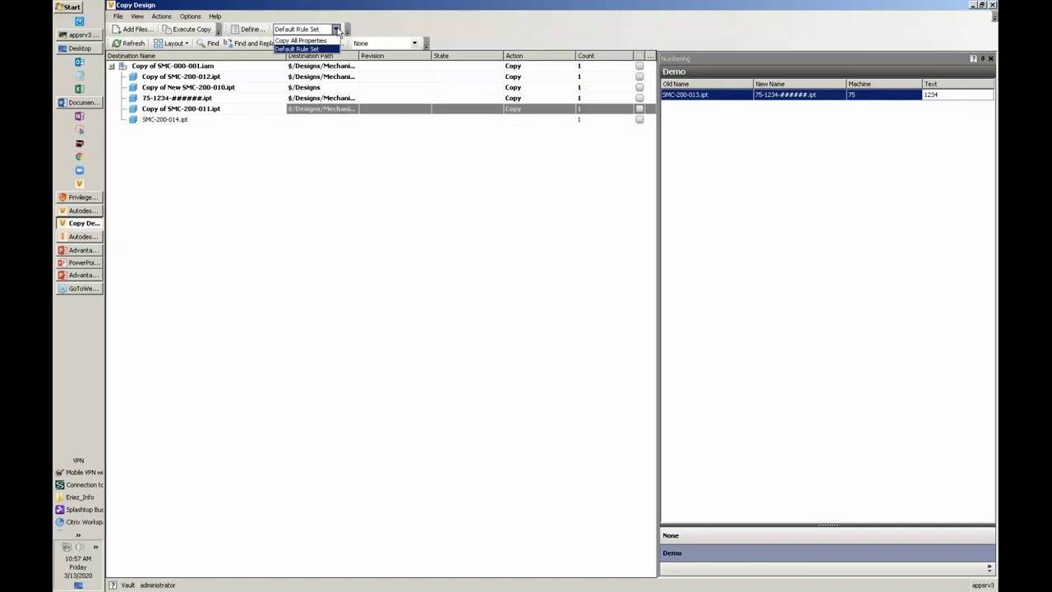
pyautogui.click(251, 29)
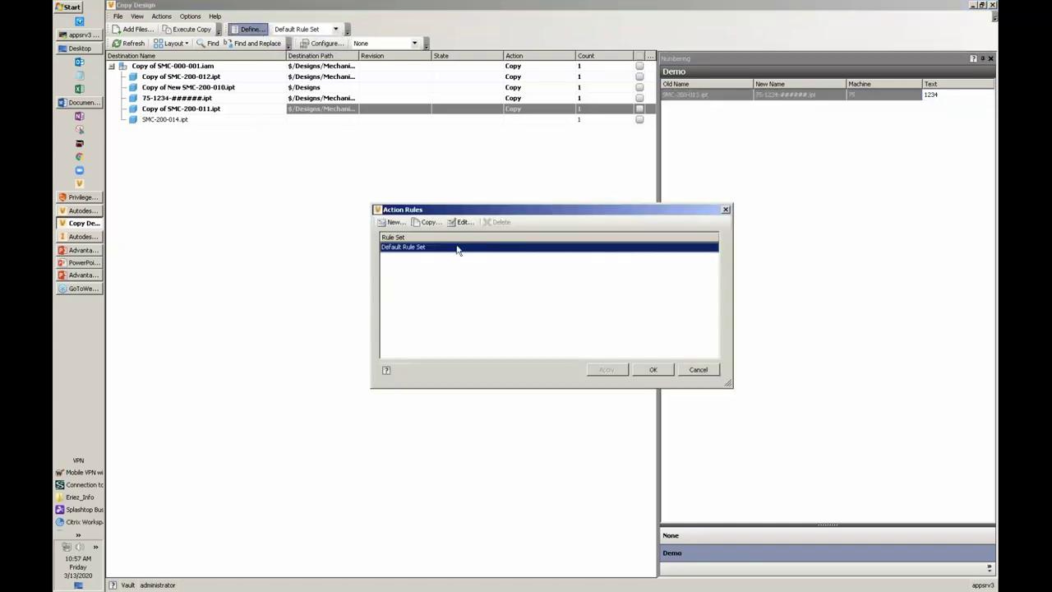